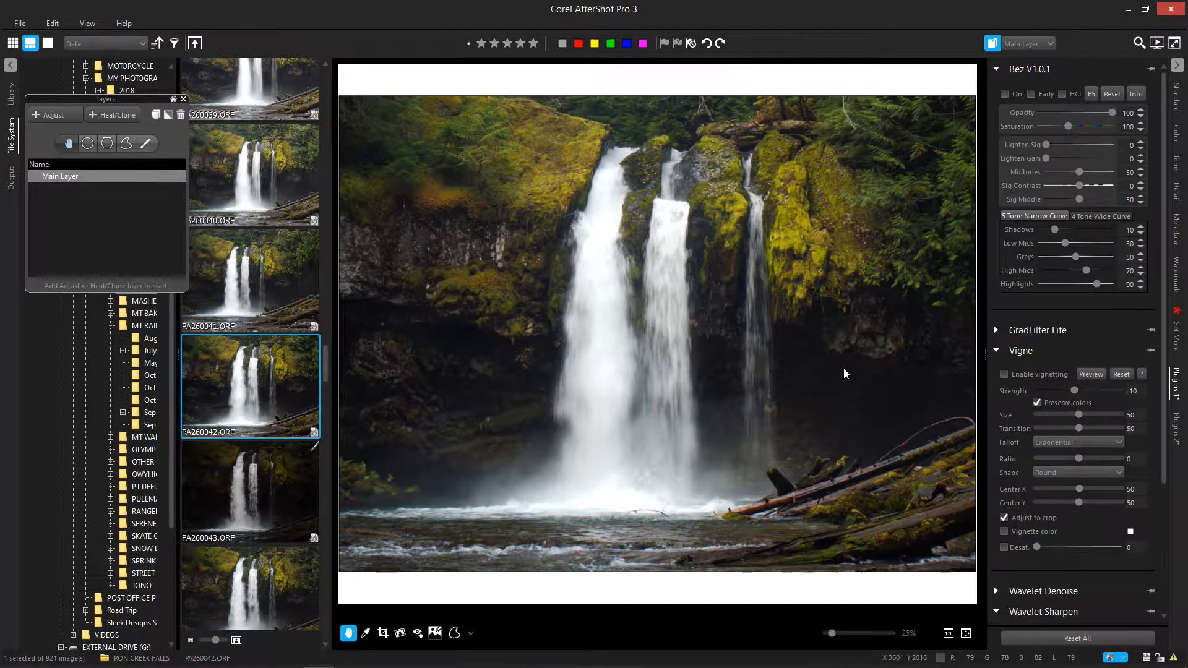
- Turn on the clipping warning in the standard adjustments and set Highlights to 47 to recover the blown-out water
click(1180, 106)
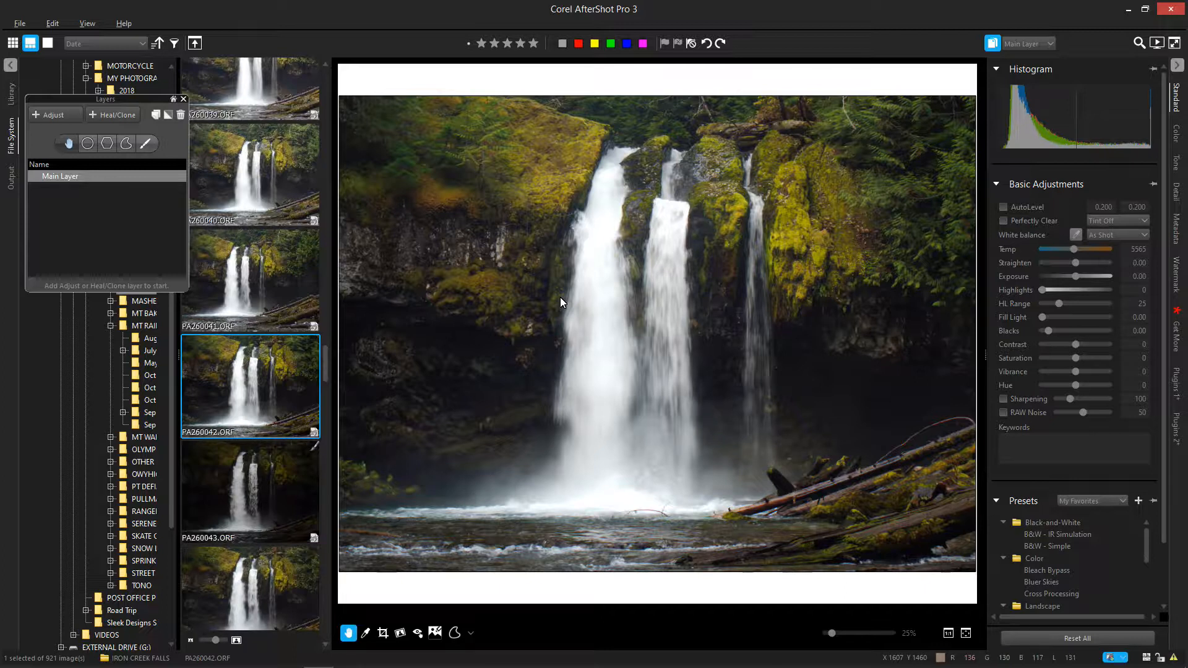
key(o)
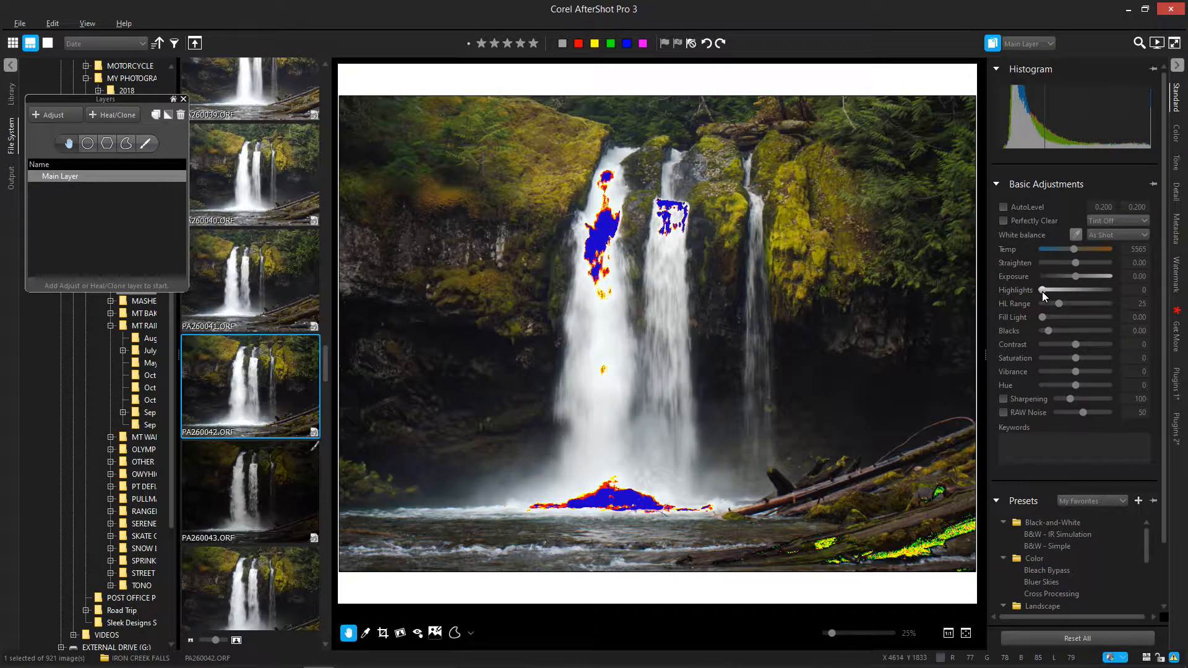
drag(1042, 292, 1059, 295)
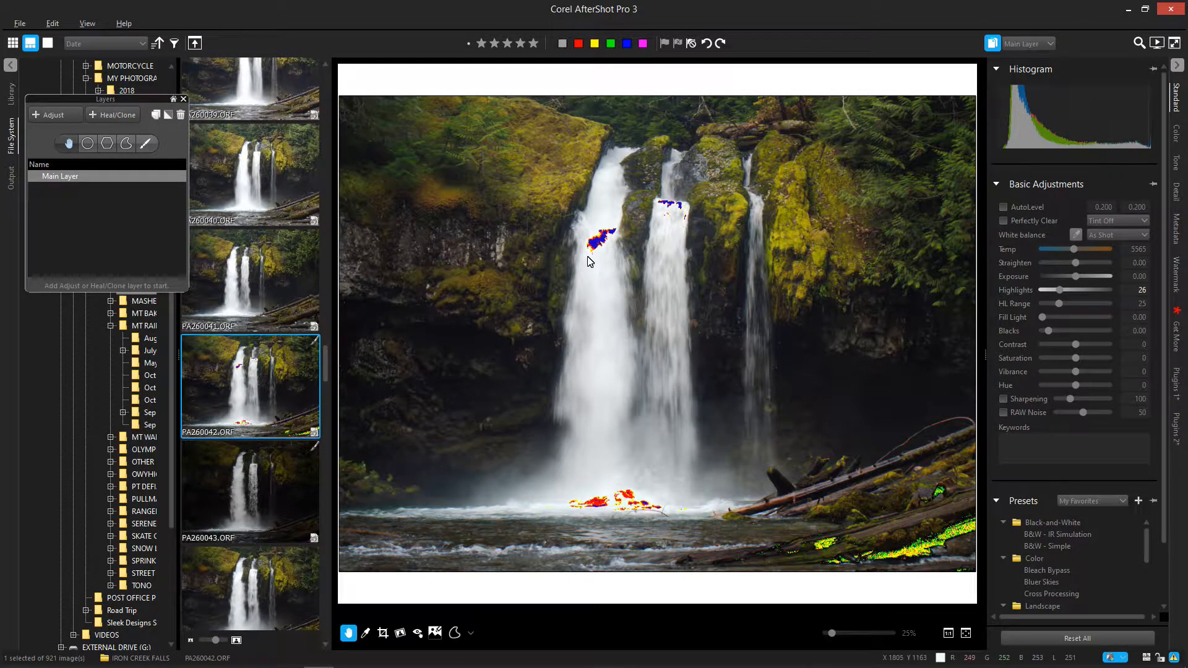
drag(1058, 290, 1071, 294)
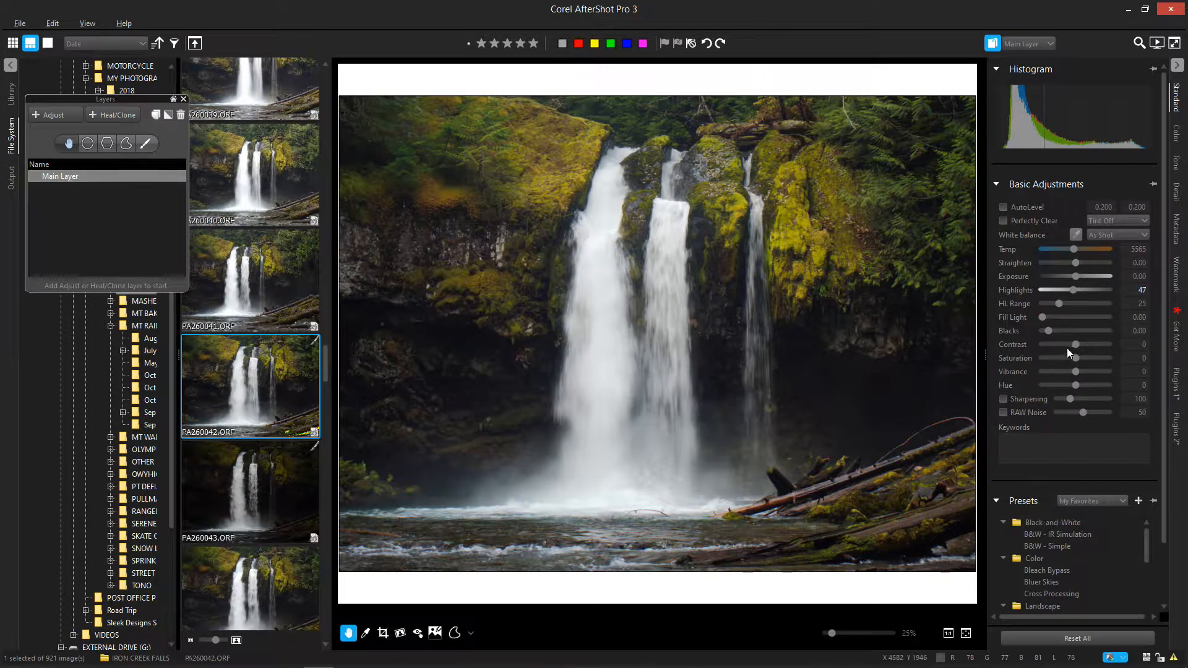
- Try a Contrast of 98 on the whole photo and undo it
drag(1074, 345, 1107, 349)
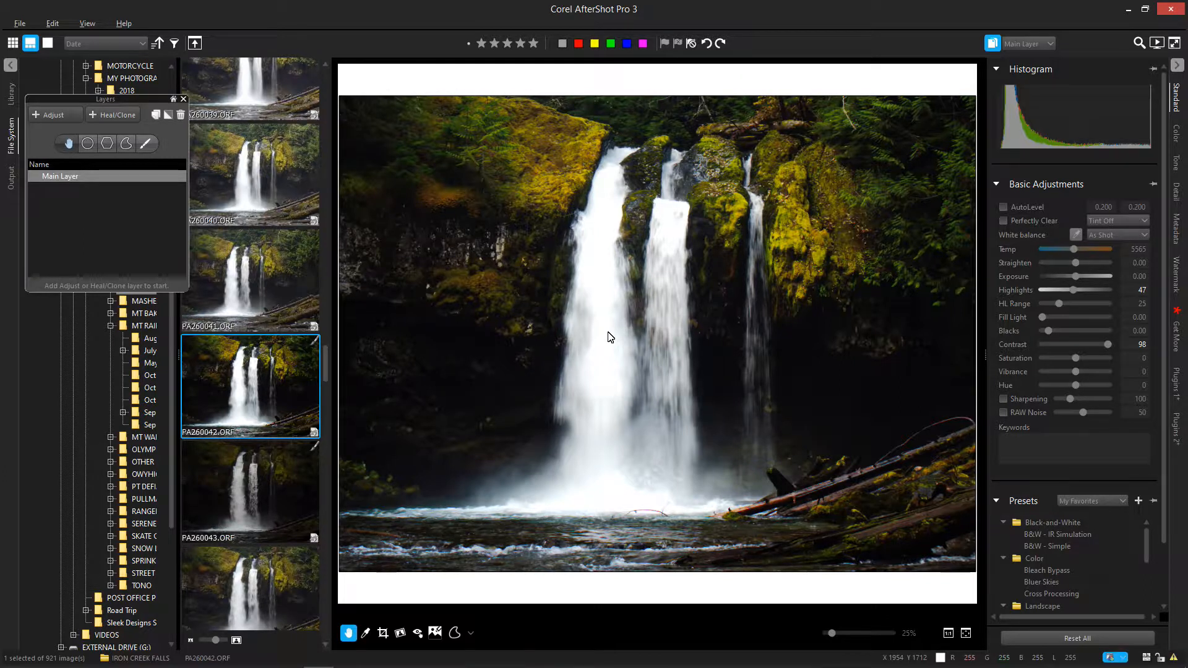
key(ctrl+z)
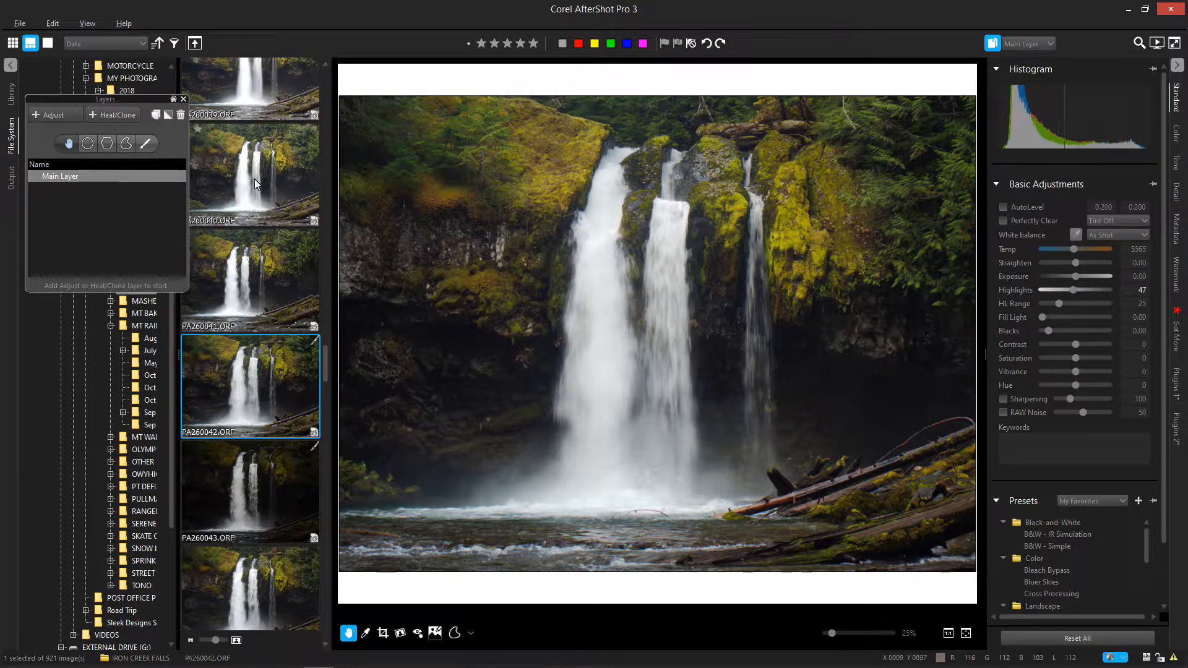
- Reposition the Layers window clear of the folder tree and add an adjustment layer
click(993, 43)
click(992, 43)
drag(149, 103, 269, 71)
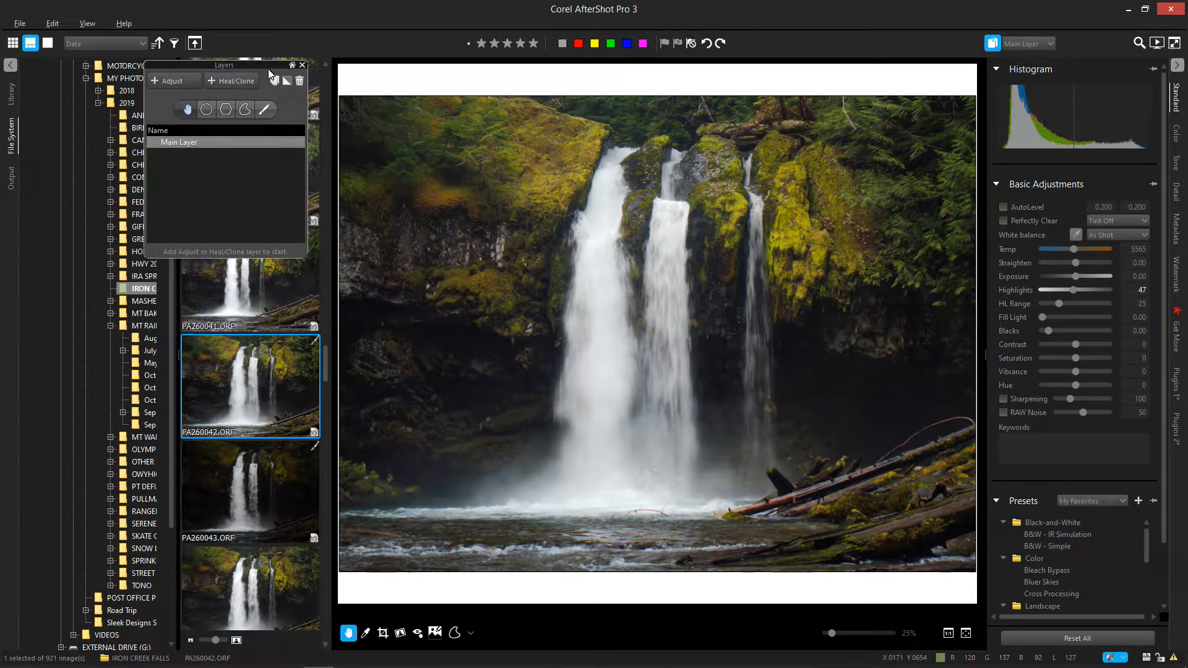
click(167, 83)
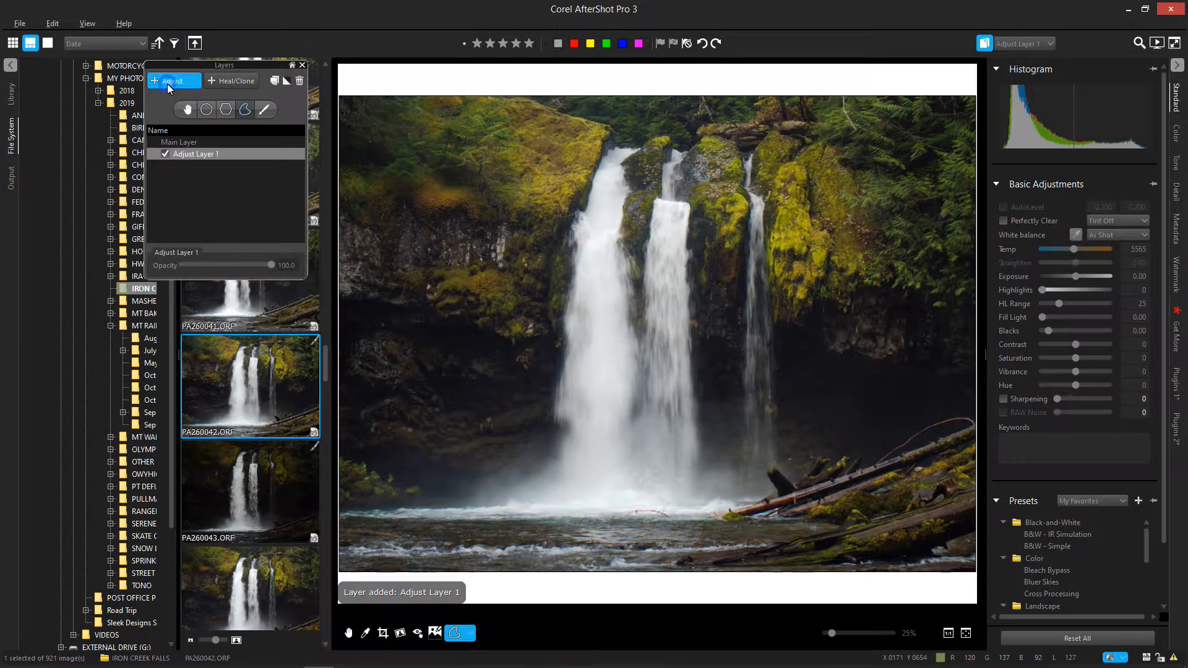
- Try painting a brush mask of size 355 over the upper waterfall and mossy cliff with strokes shown, and delete the brush
click(265, 111)
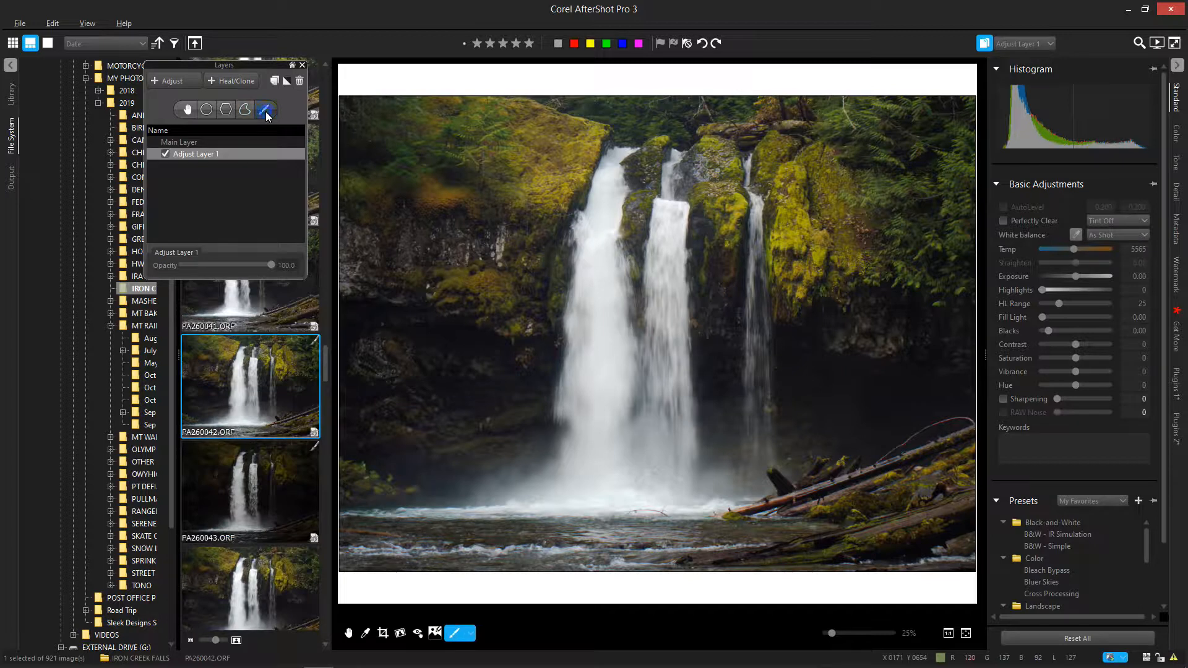
scroll(598, 236, up, 5)
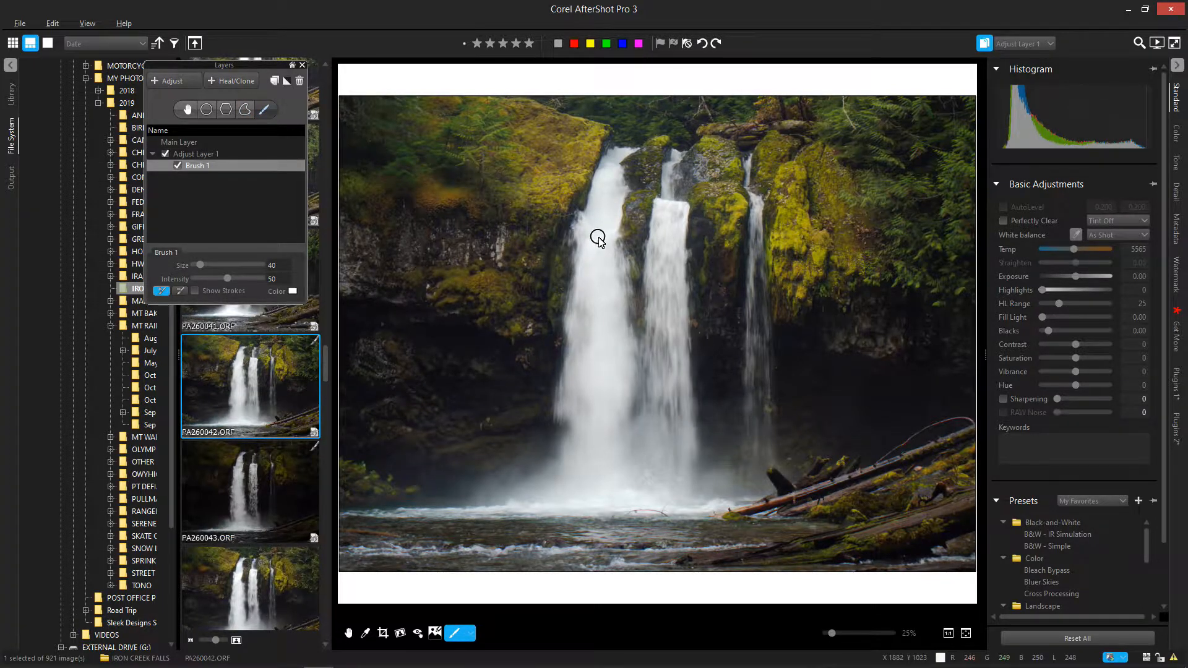
scroll(600, 236, up, 3)
mouse_move(507, 123)
mouse_down()
mouse_move(633, 256)
mouse_move(570, 137)
mouse_move(582, 121)
mouse_move(641, 196)
mouse_move(619, 192)
mouse_move(658, 272)
mouse_move(715, 330)
mouse_move(642, 133)
mouse_move(678, 200)
mouse_move(702, 140)
mouse_move(762, 235)
mouse_move(873, 286)
mouse_move(833, 271)
mouse_move(840, 288)
mouse_move(771, 150)
mouse_move(684, 114)
mouse_move(660, 171)
mouse_move(704, 190)
mouse_move(732, 154)
mouse_move(790, 145)
mouse_move(804, 178)
mouse_move(718, 141)
mouse_move(604, 147)
mouse_move(502, 102)
mouse_up()
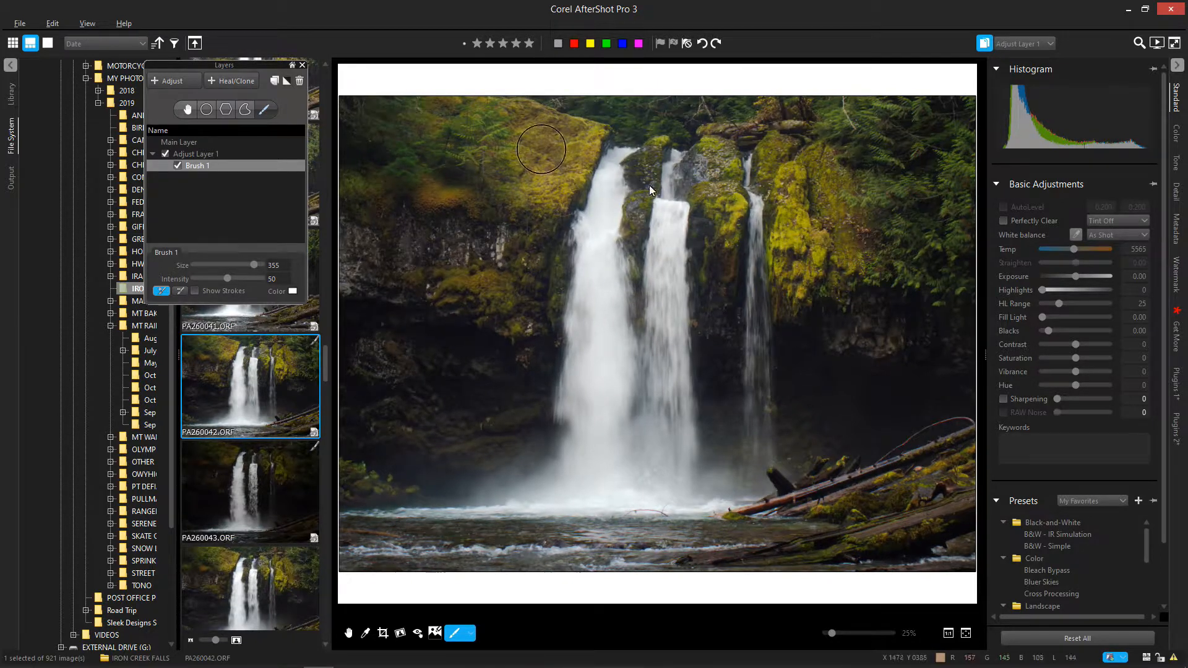
click(194, 291)
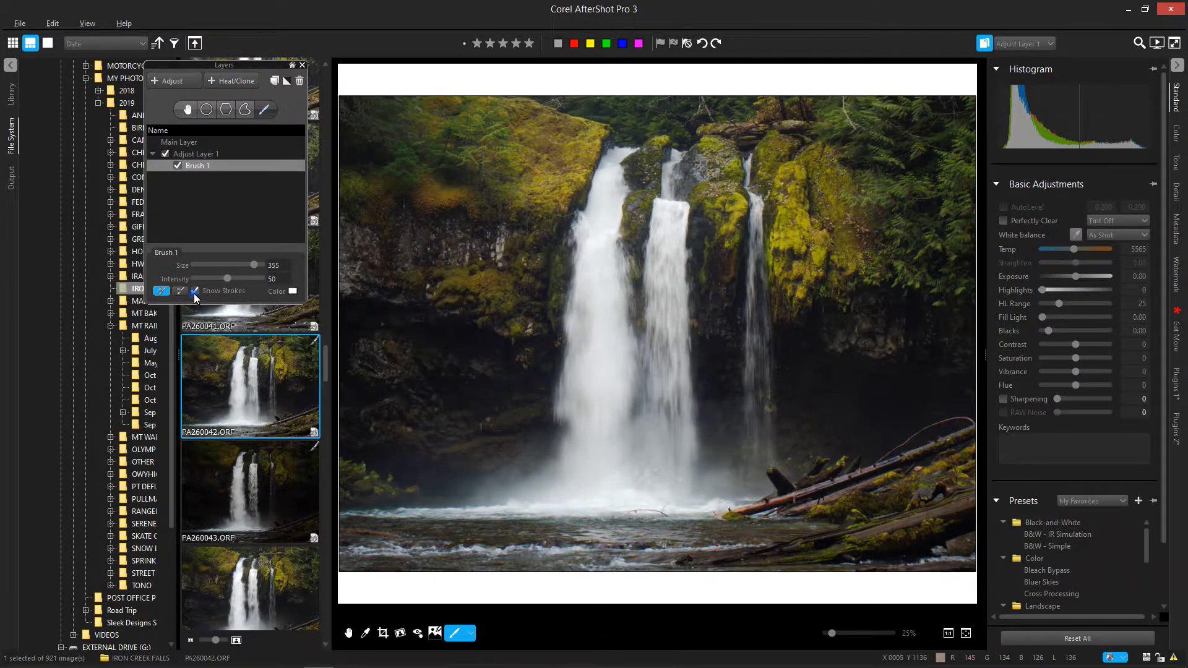
drag(537, 141, 479, 101)
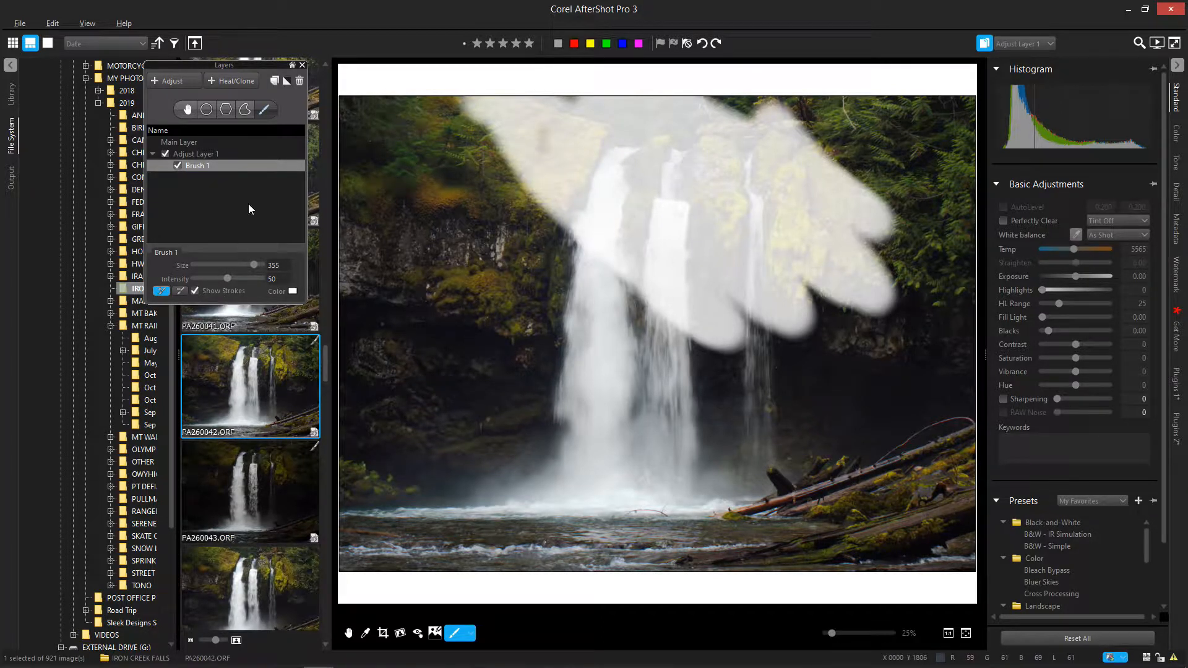
click(301, 82)
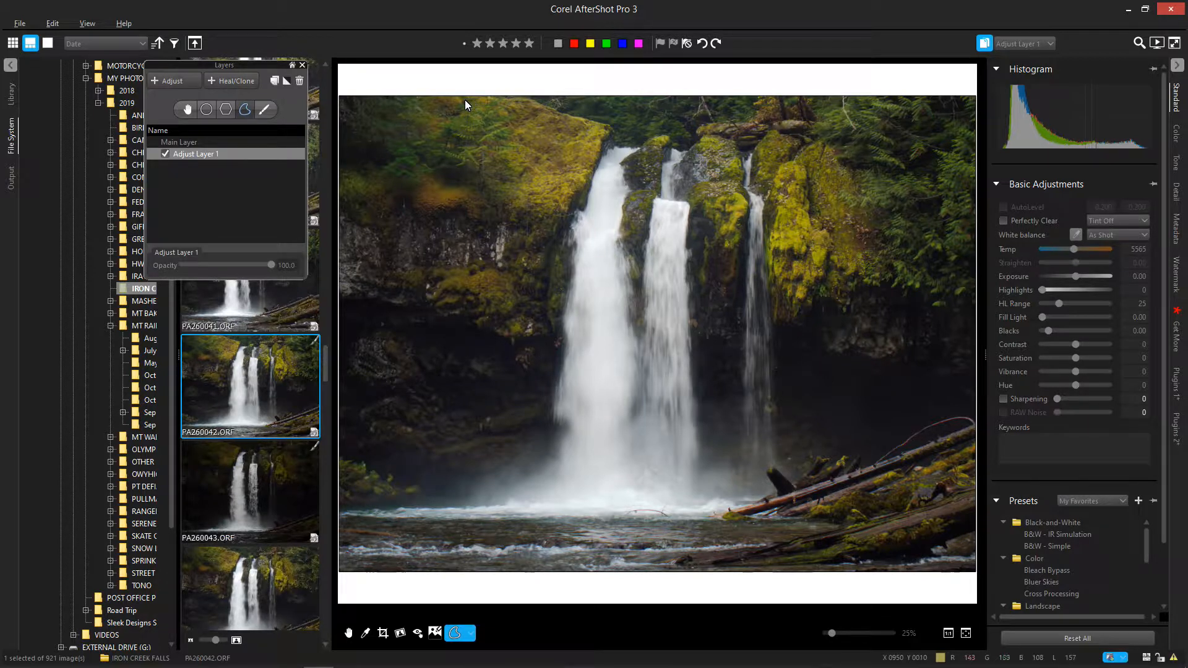
- Draw a closed curve region around the waterfalls and mossy cliffs, and shrink it slightly
mouse_move(490, 110)
mouse_down()
mouse_move(536, 180)
mouse_move(529, 224)
mouse_move(547, 234)
mouse_move(514, 179)
mouse_up()
mouse_move(496, 131)
mouse_down()
mouse_move(531, 211)
mouse_move(510, 271)
mouse_move(511, 321)
mouse_move(490, 340)
mouse_move(520, 339)
mouse_move(517, 326)
mouse_move(510, 363)
mouse_move(625, 402)
mouse_move(742, 477)
mouse_move(763, 459)
mouse_up()
click(764, 461)
click(773, 329)
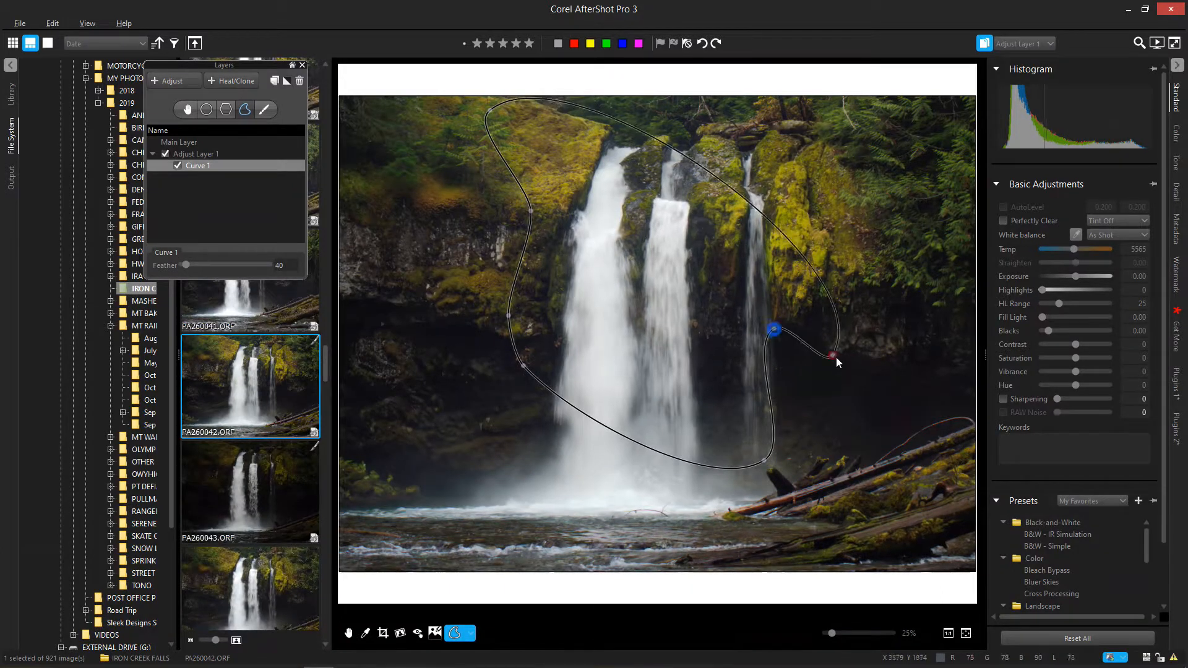
click(853, 309)
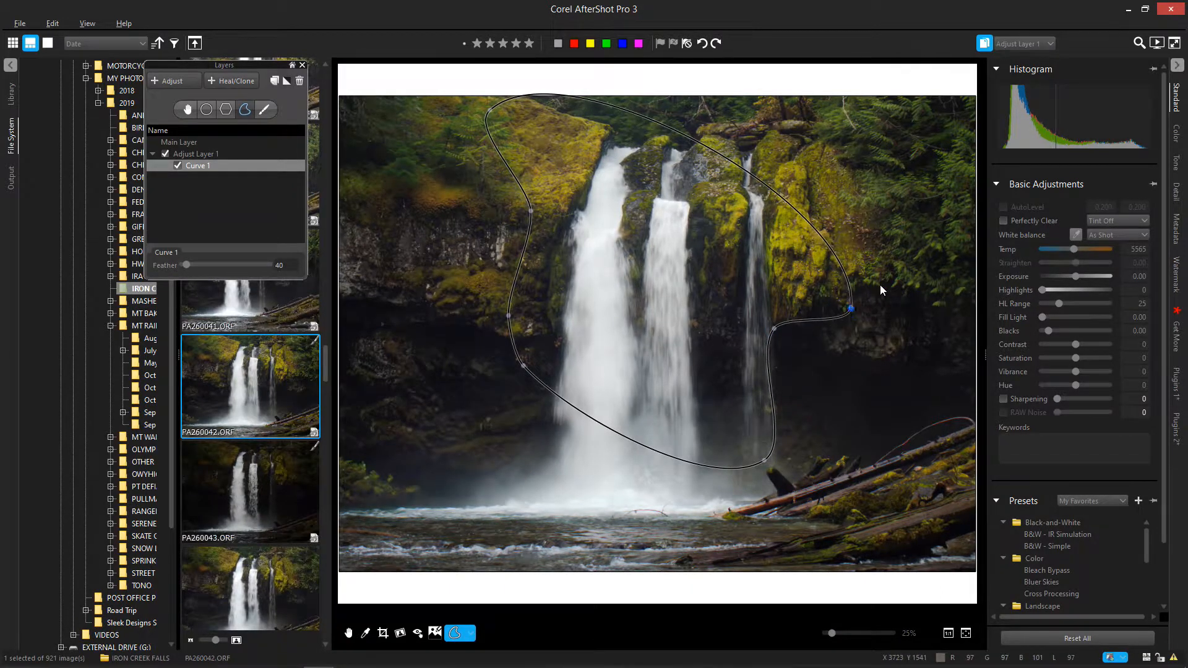
click(946, 251)
click(897, 206)
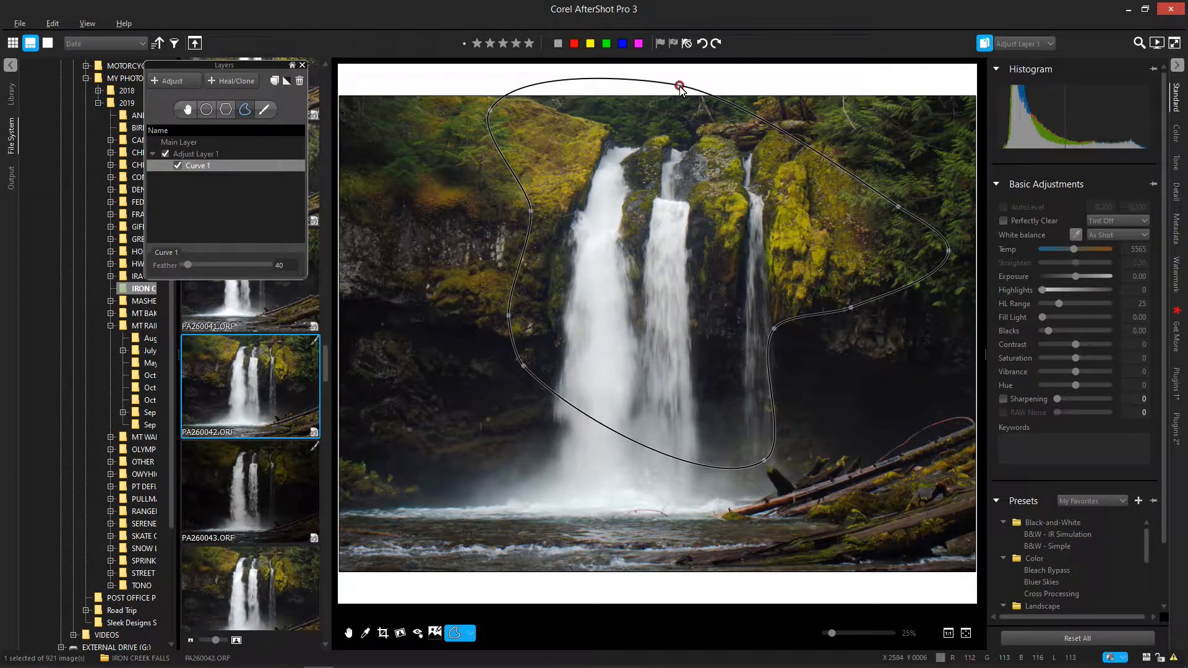
click(680, 87)
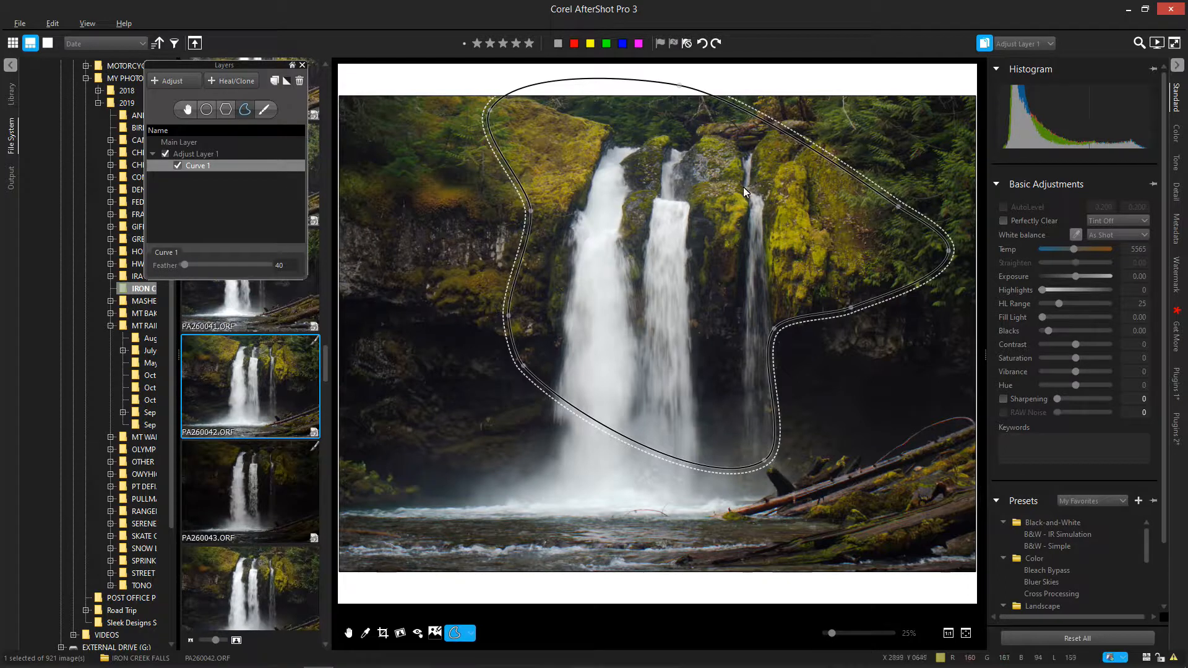
scroll(828, 187, down, 2)
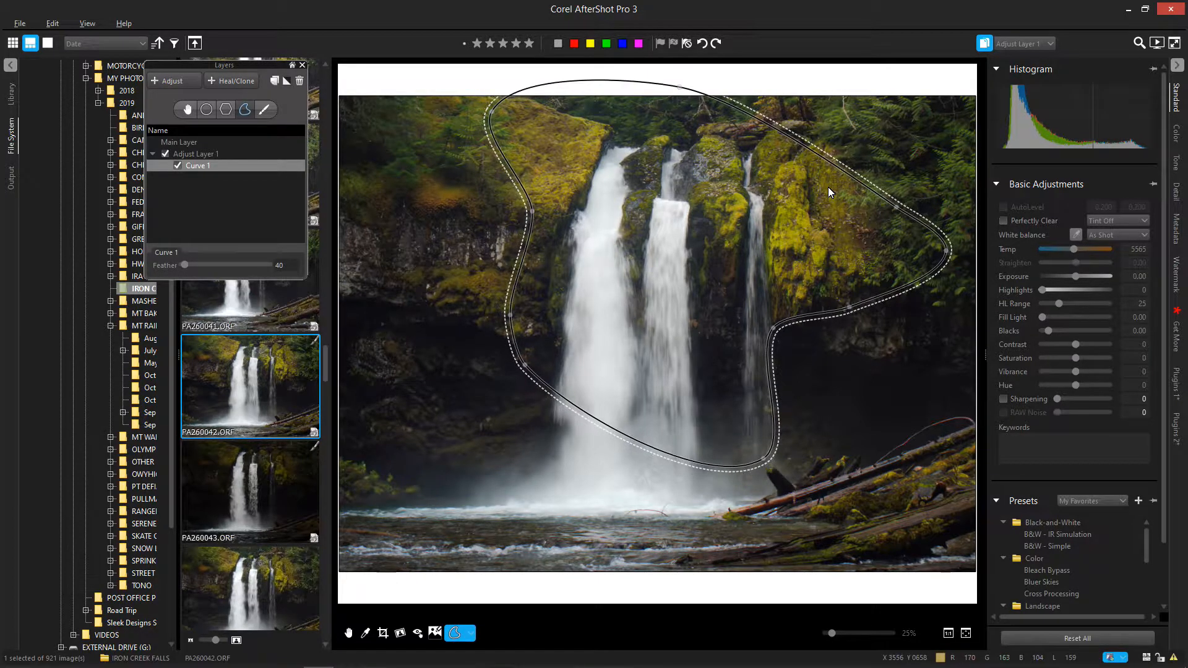
scroll(812, 189, down, 4)
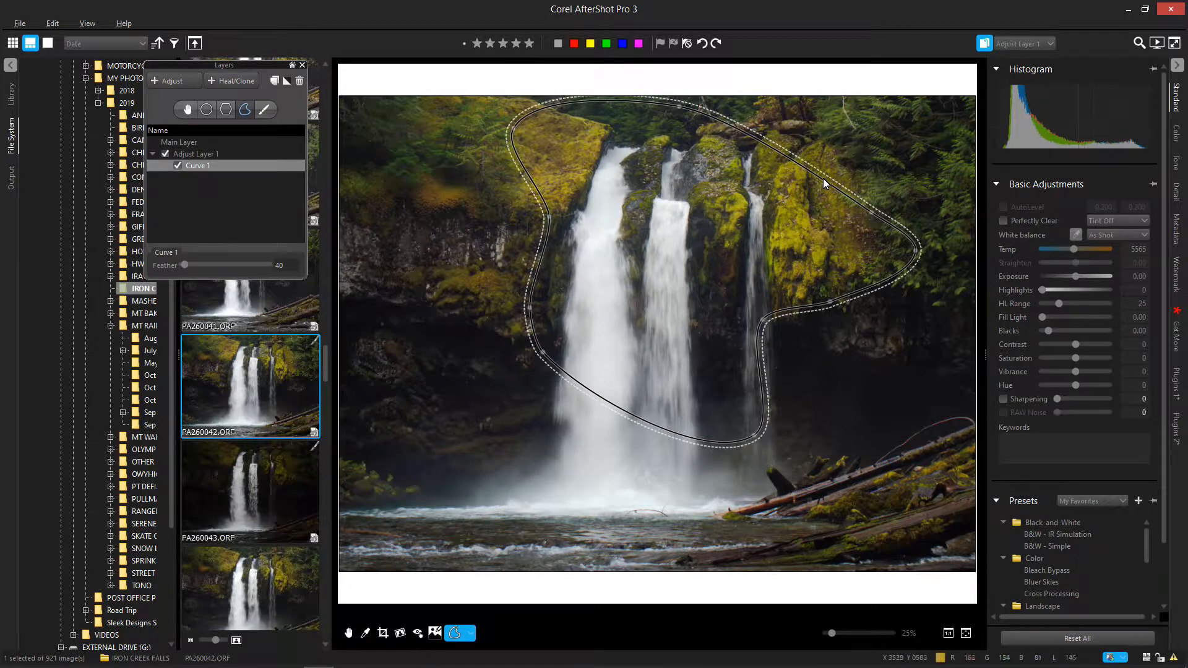
- Set the curve region's feather to 391
scroll(829, 180, up, 3)
scroll(829, 180, up, 6)
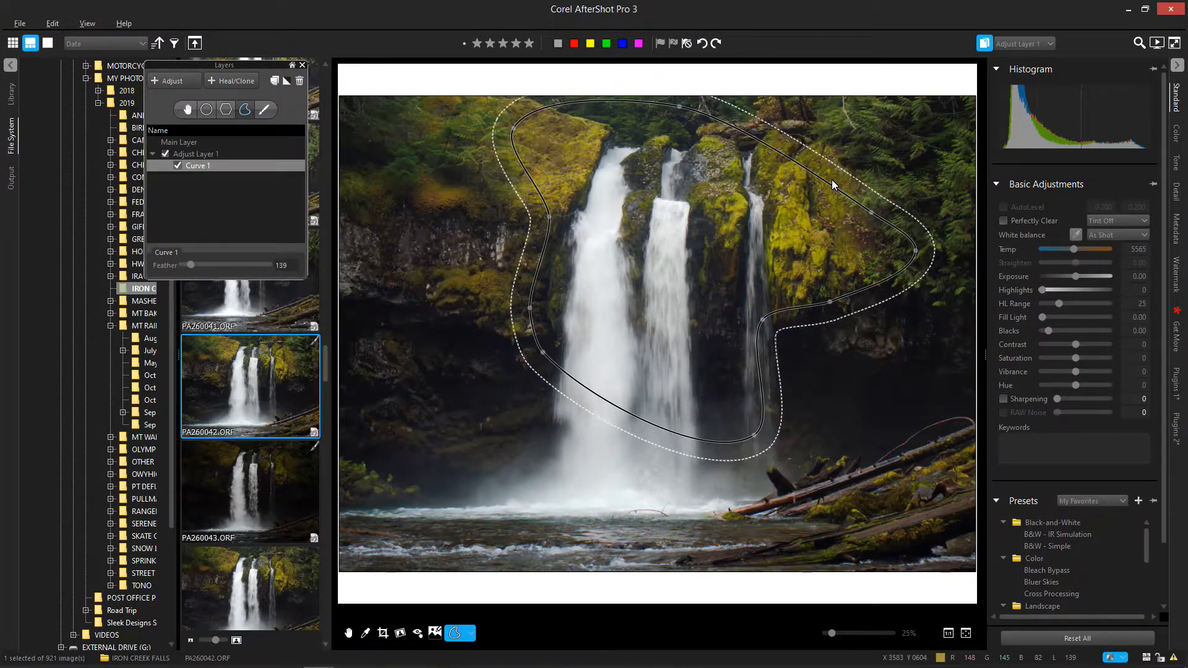
drag(189, 266, 198, 264)
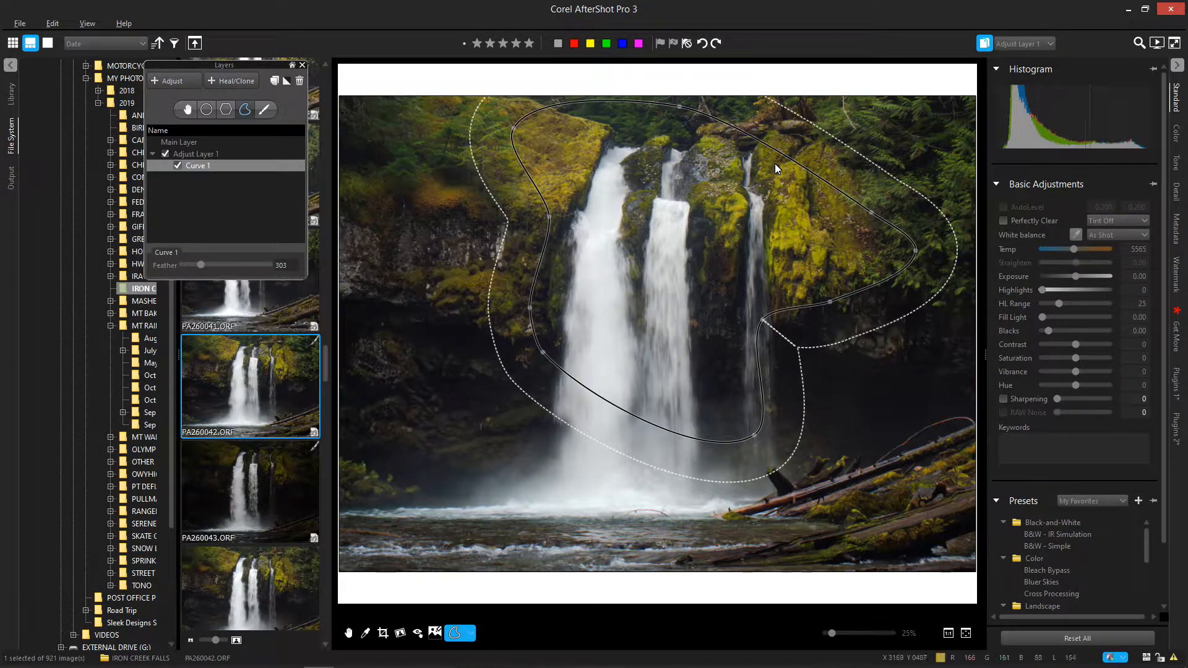
scroll(826, 159, up, 5)
scroll(826, 159, up, 5)
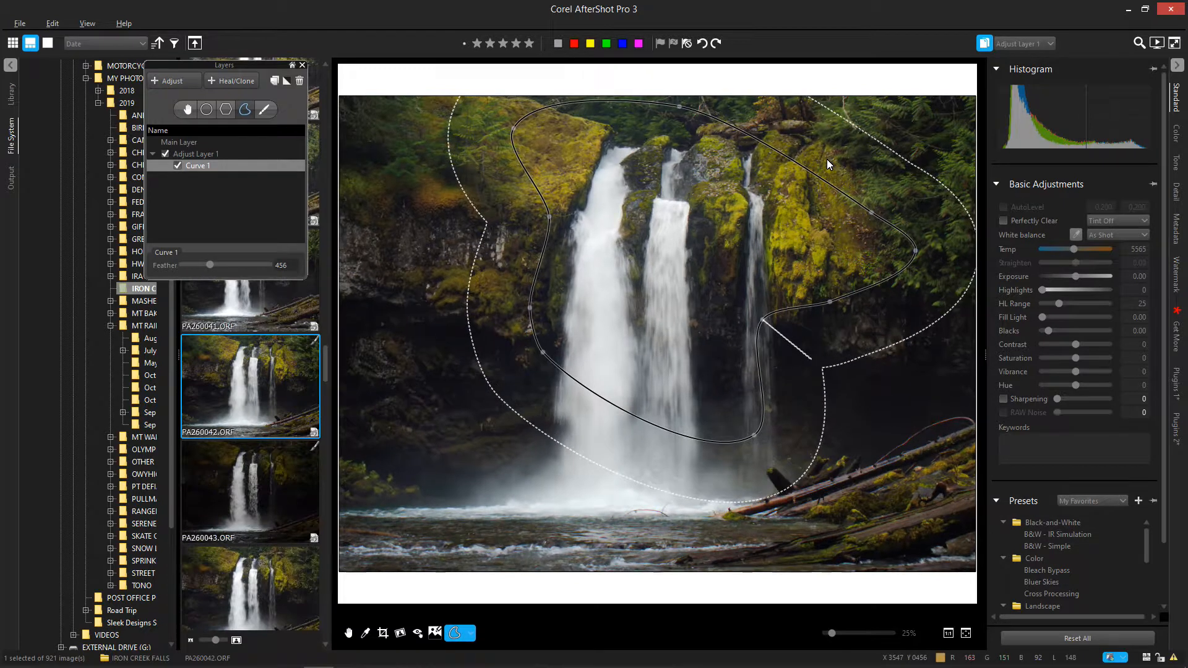
scroll(826, 164, up, 2)
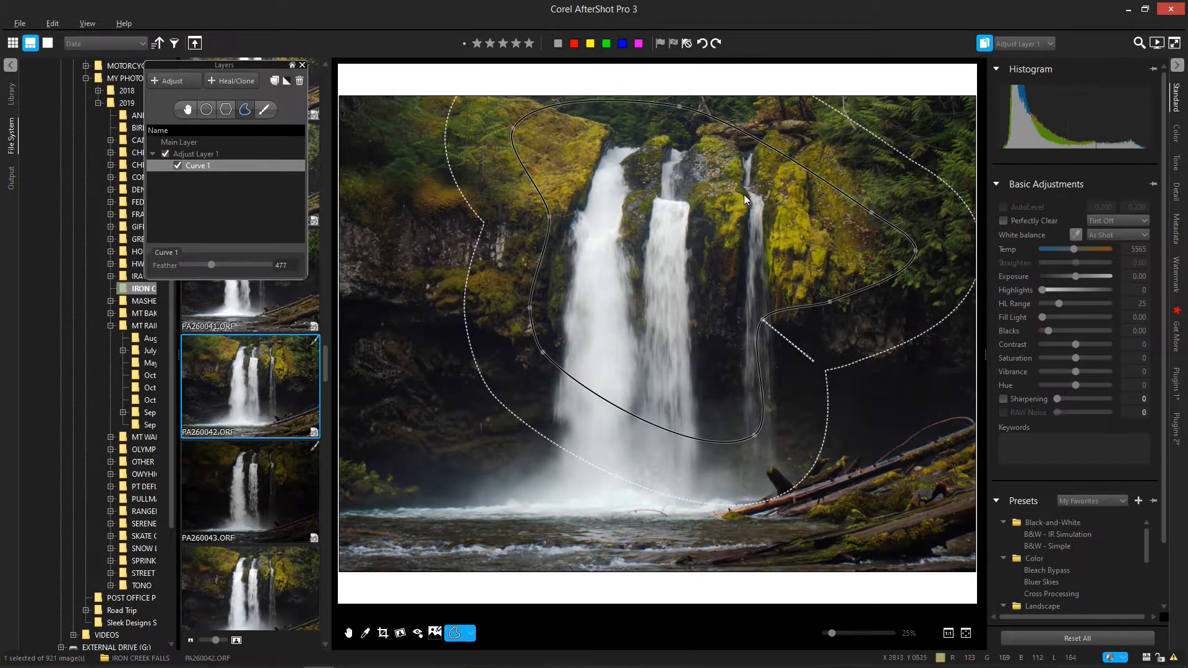
scroll(840, 167, up, 1)
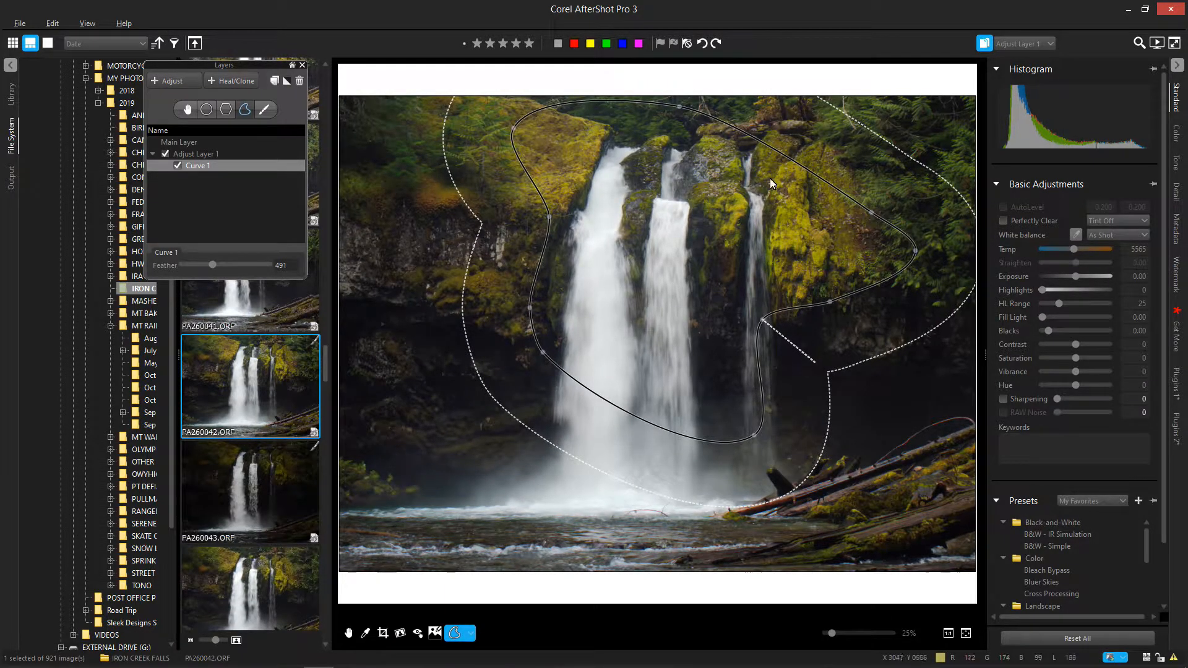
scroll(847, 160, down, 2)
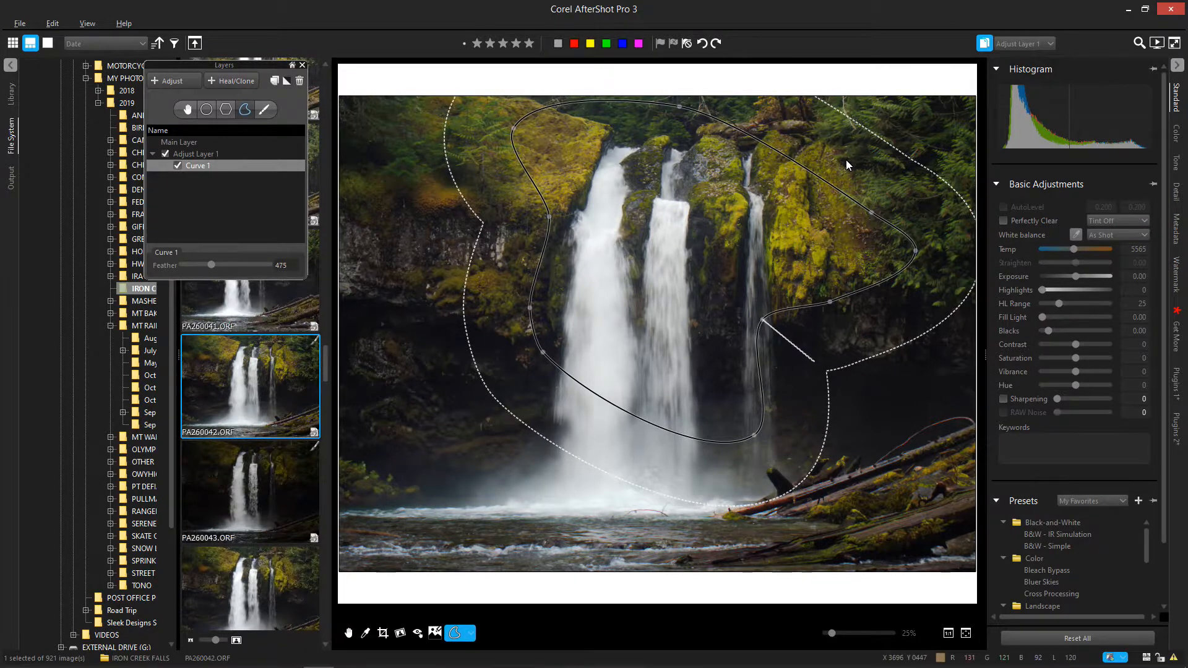
scroll(845, 162, down, 6)
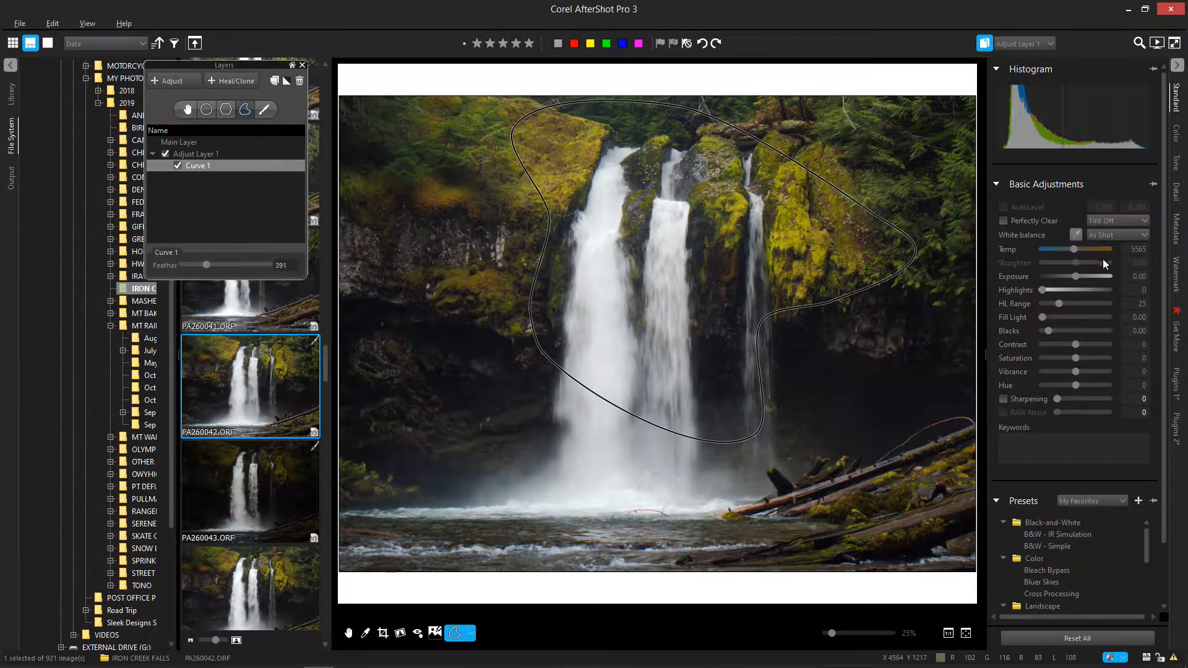
- Try an Exposure of 1.15 inside the curve region, view it without the outline, and reset the exposure
drag(1075, 277, 1088, 276)
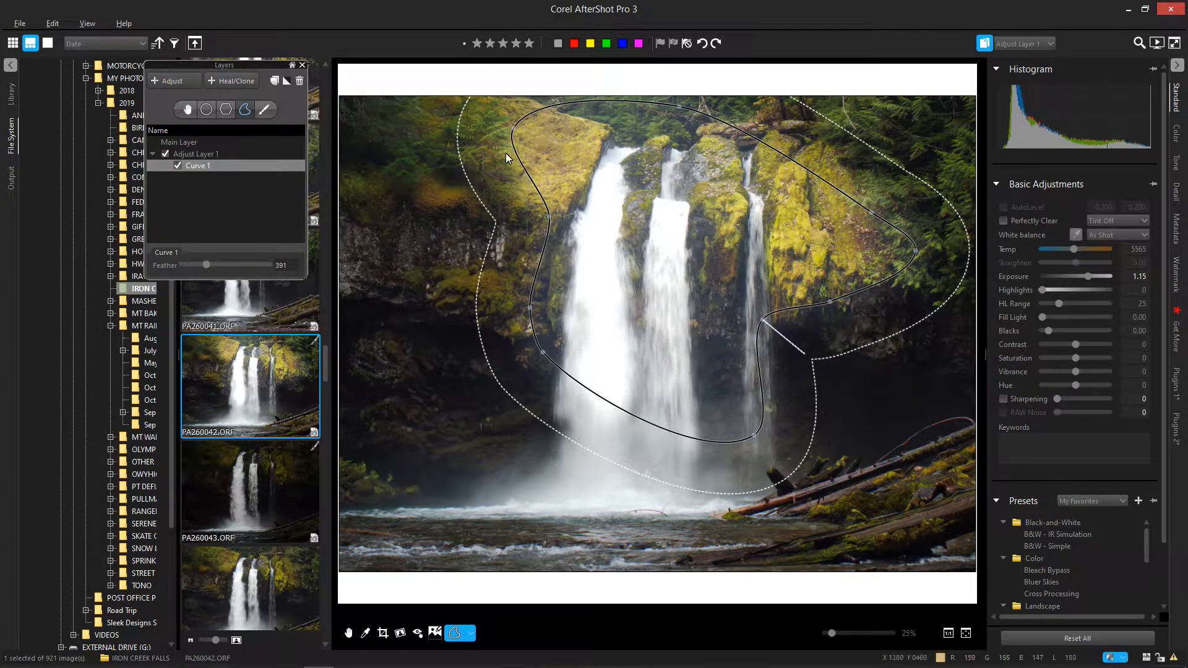
click(348, 633)
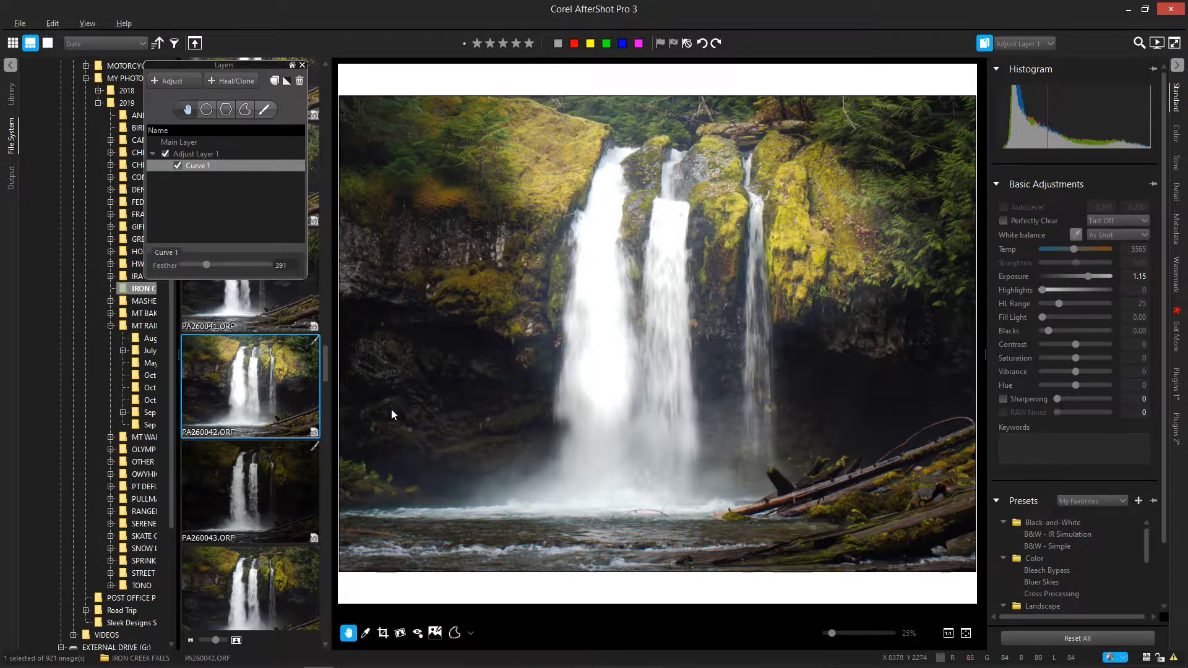
key(y)
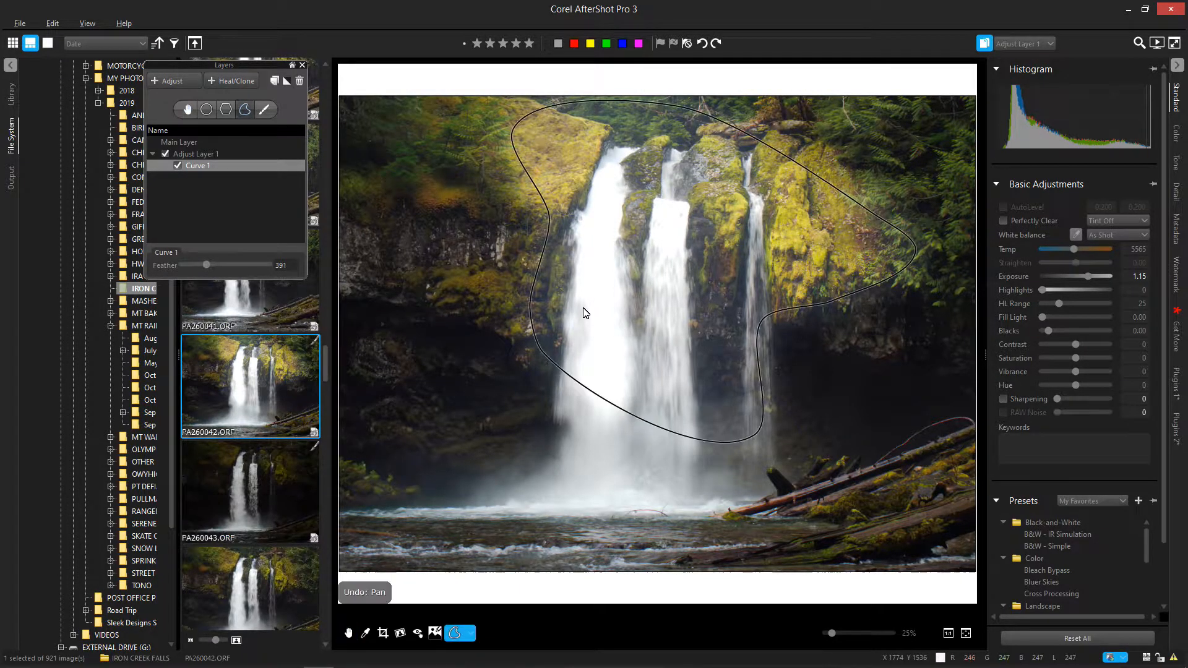
double_click(1081, 283)
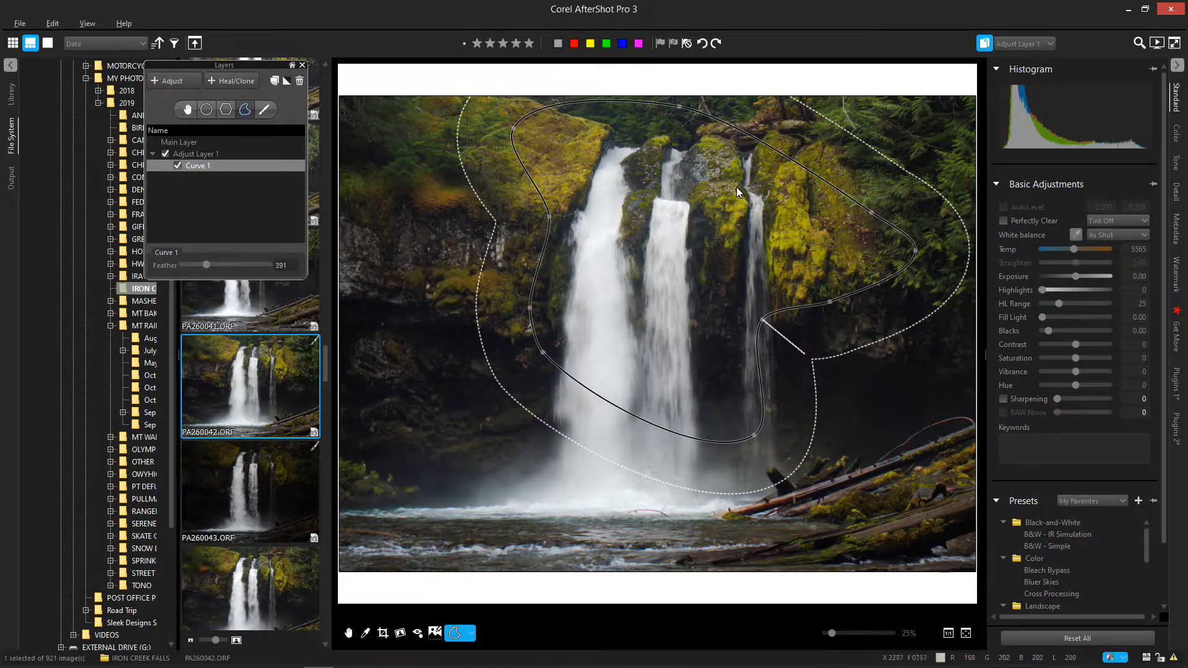
- Shape the adjustment layer's tone curve into an S: pull the white point slightly inward and raise an upper point to In 162, Out 204
click(1177, 134)
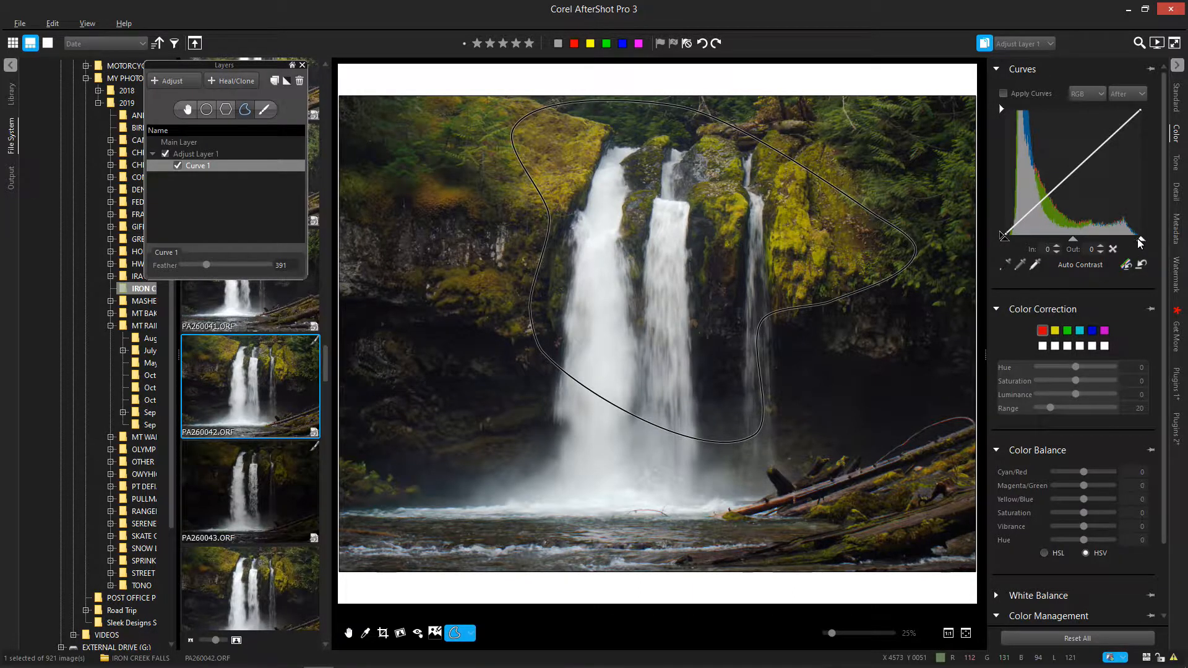
drag(1142, 245, 1141, 245)
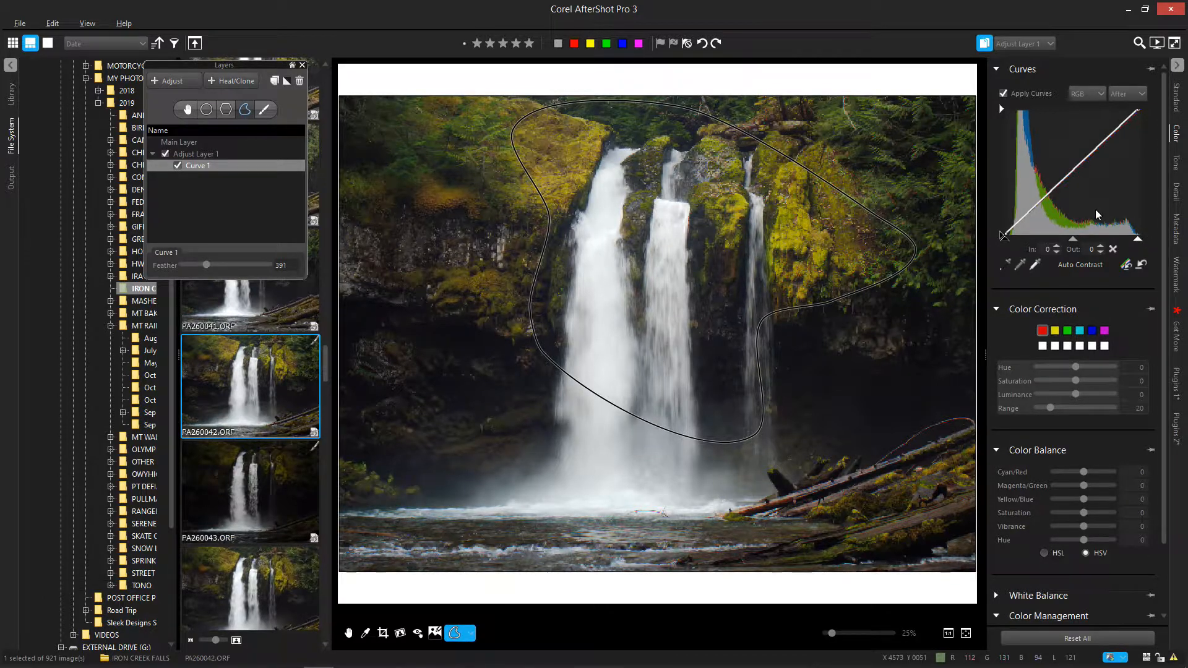
click(1063, 181)
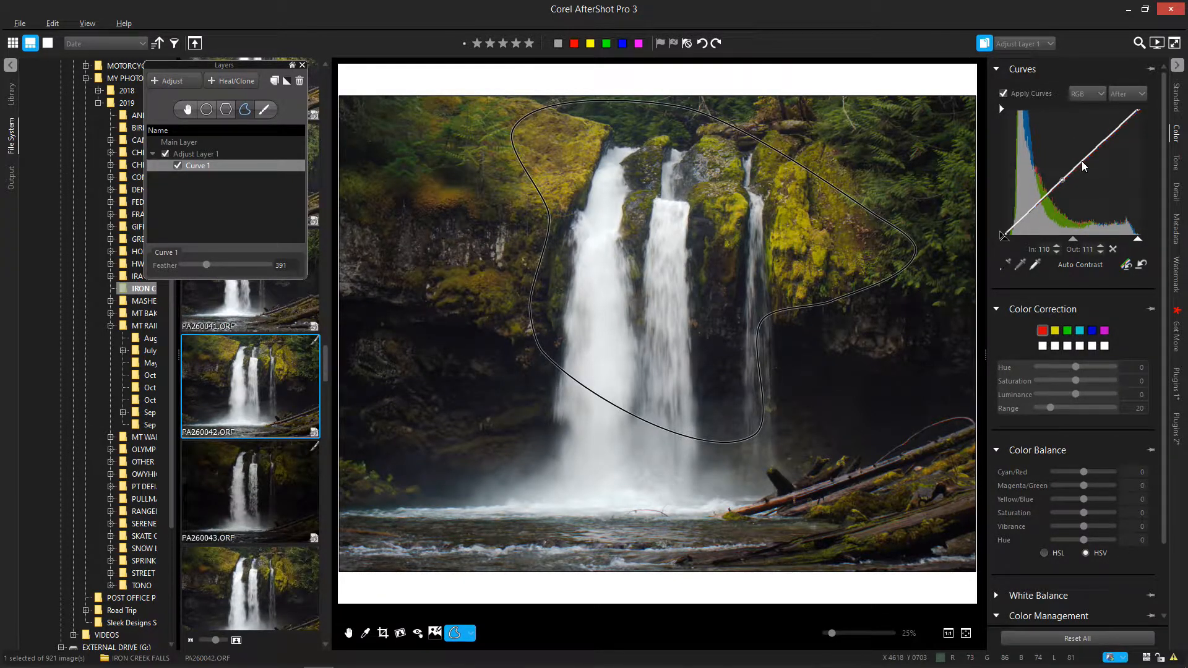
drag(1095, 151, 1089, 135)
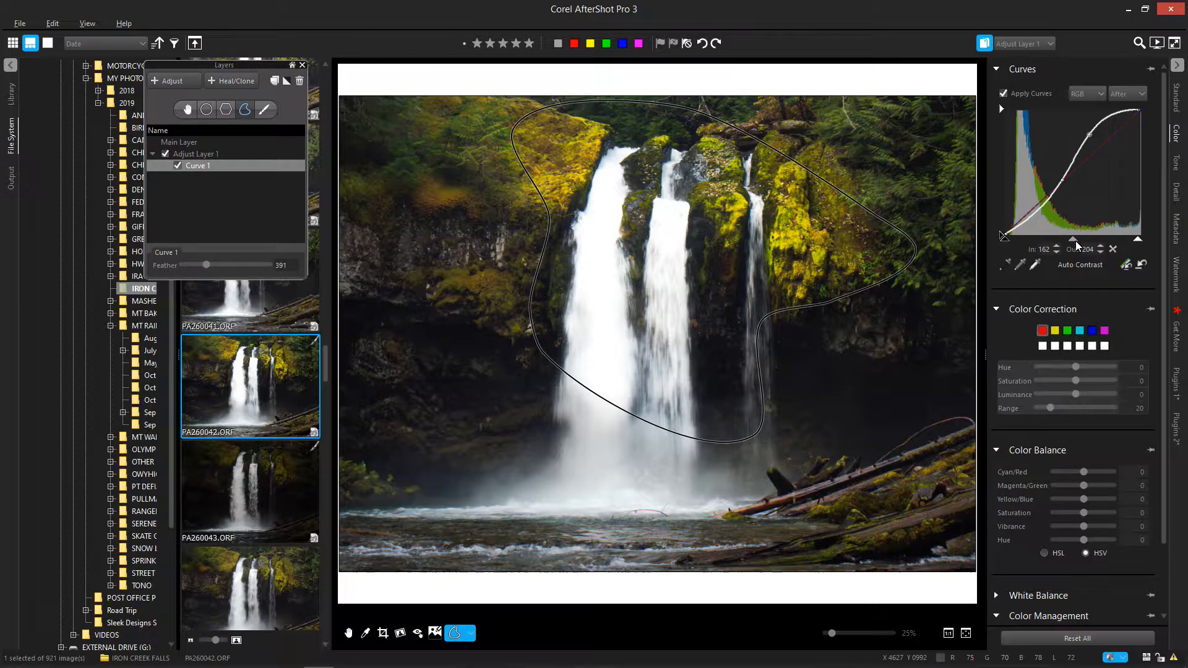
- Try shifting the tone curve's midtone point, hide the region outline, and compare the photo with Adjust Layer 1 off and on
drag(1071, 245, 1056, 245)
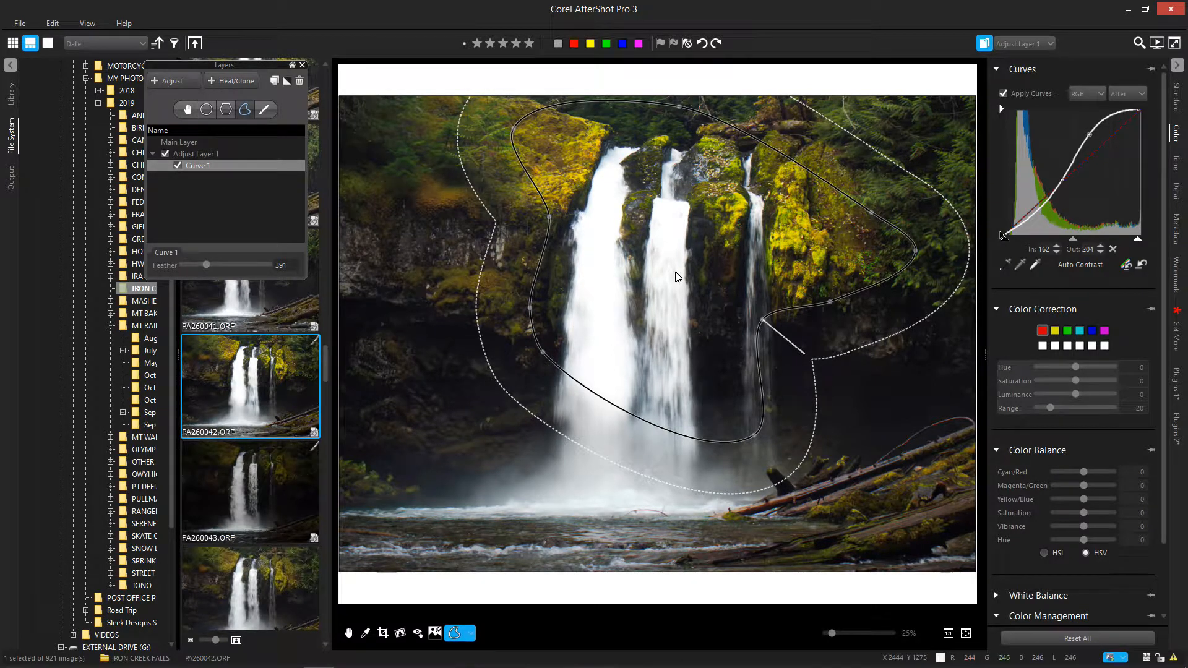
click(348, 632)
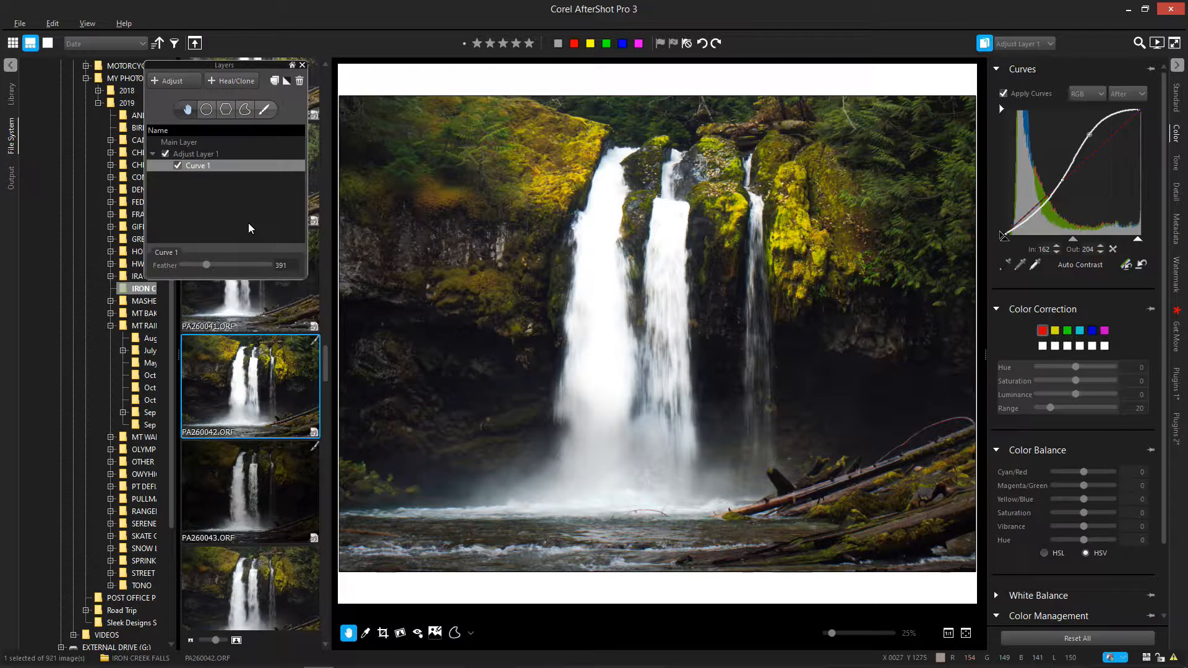
click(165, 154)
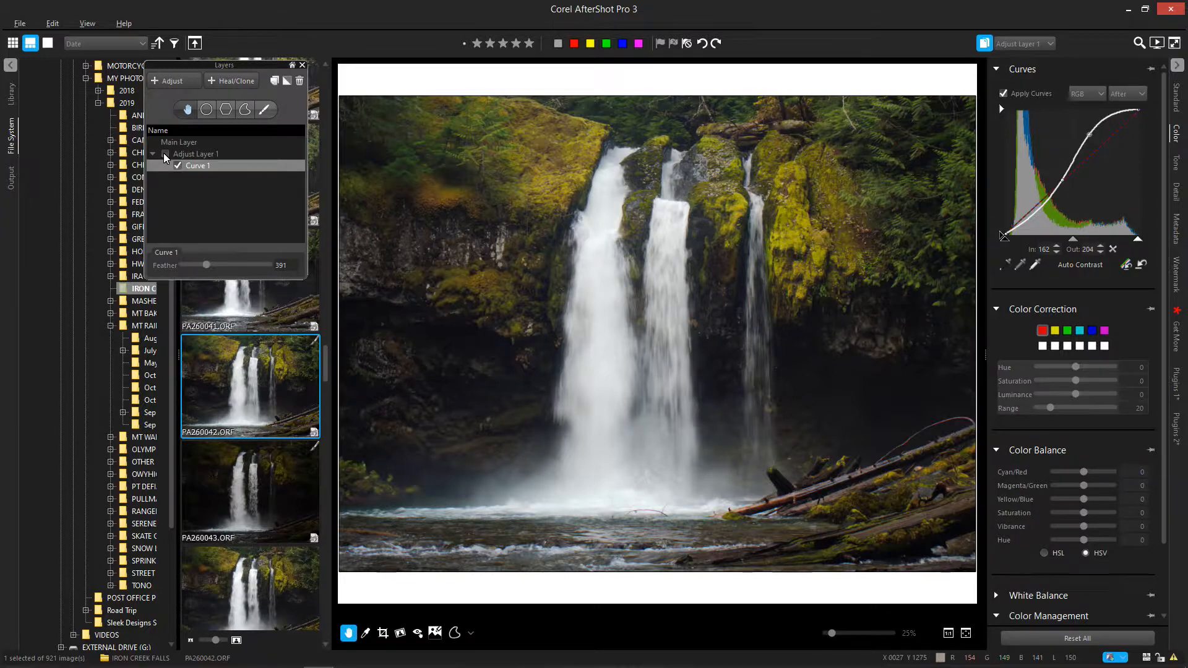
click(165, 154)
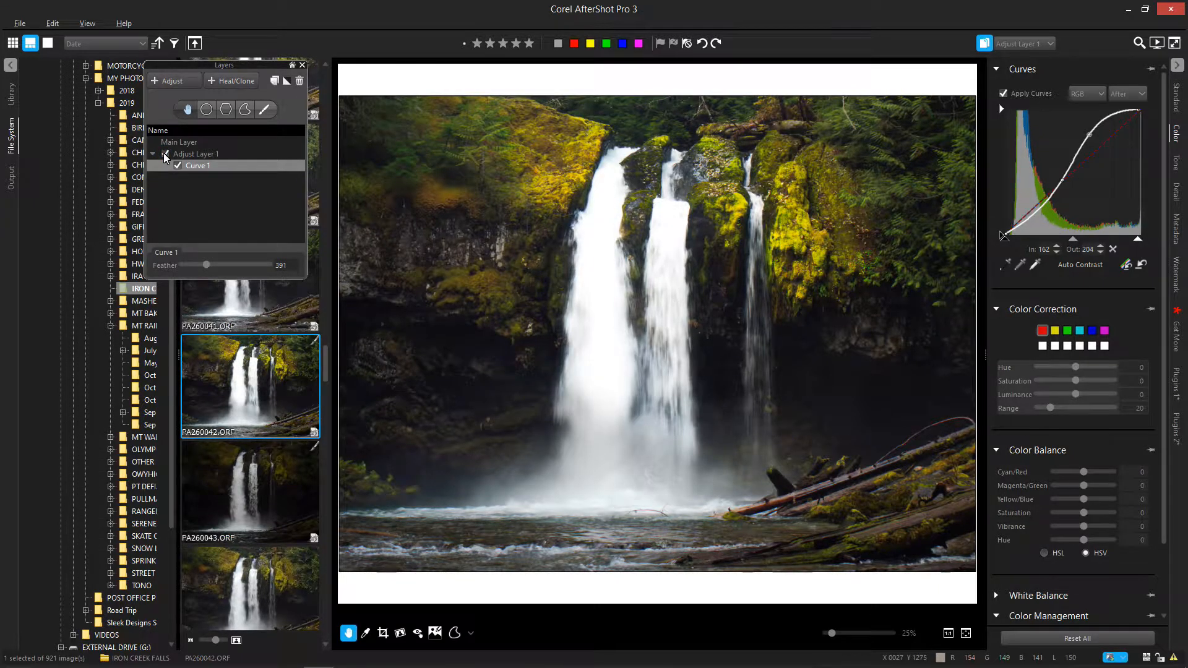
- Reduce the opacity of Adjust Layer 1 to 79.2 and compare the photo with the layer off and on
click(187, 155)
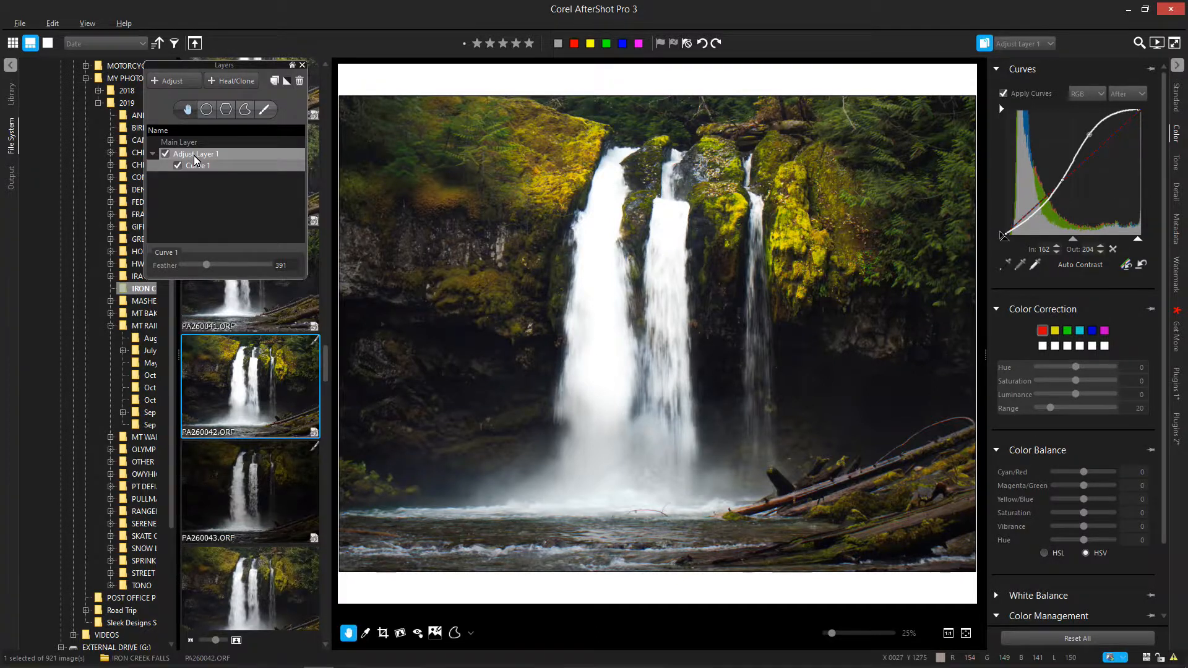
click(196, 157)
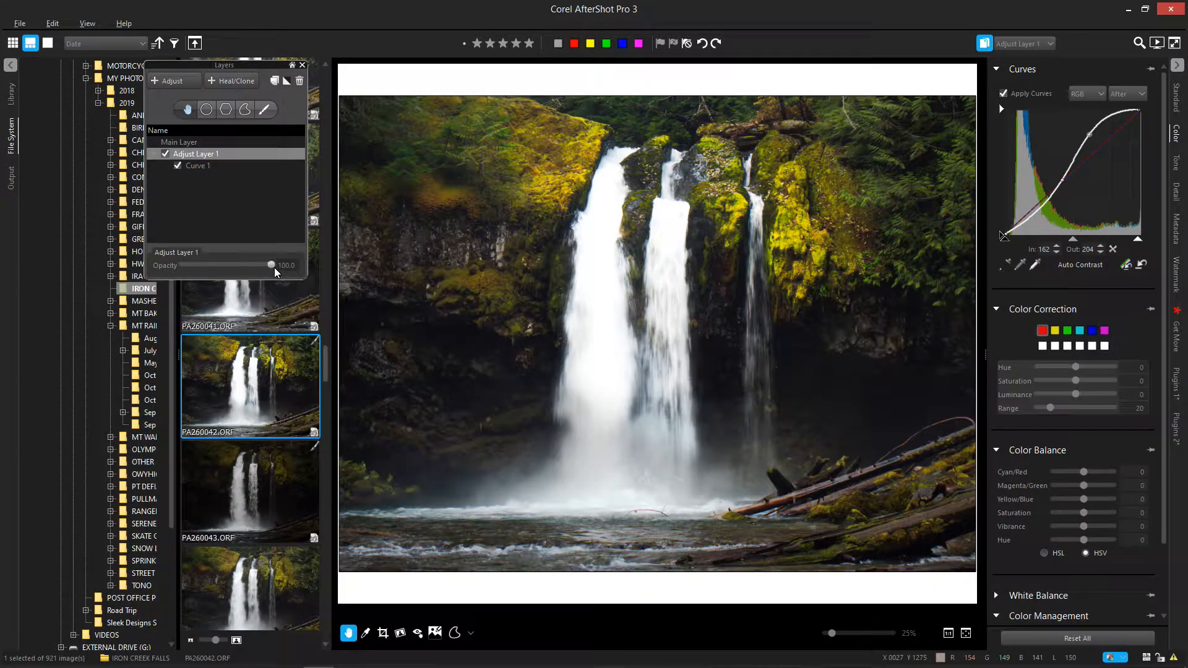
drag(273, 265, 269, 265)
drag(267, 269, 252, 267)
click(165, 154)
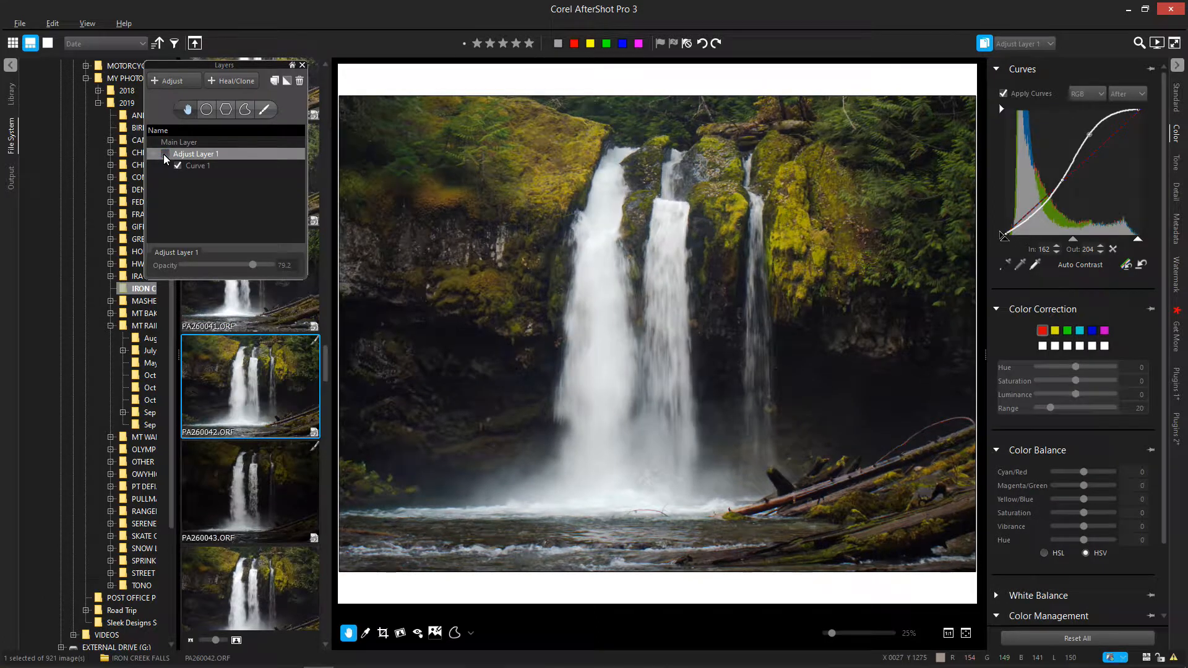
click(164, 154)
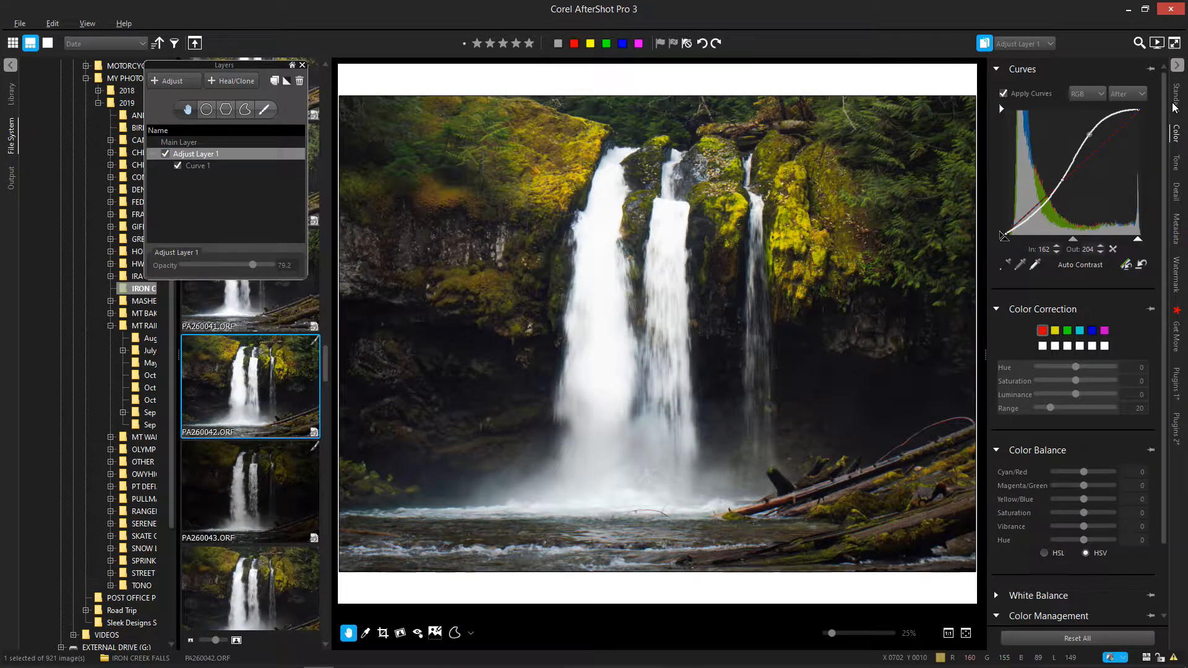
- Switch to editing the Main Layer and set its Highlights to 62, checking the waterfall up close
click(1023, 44)
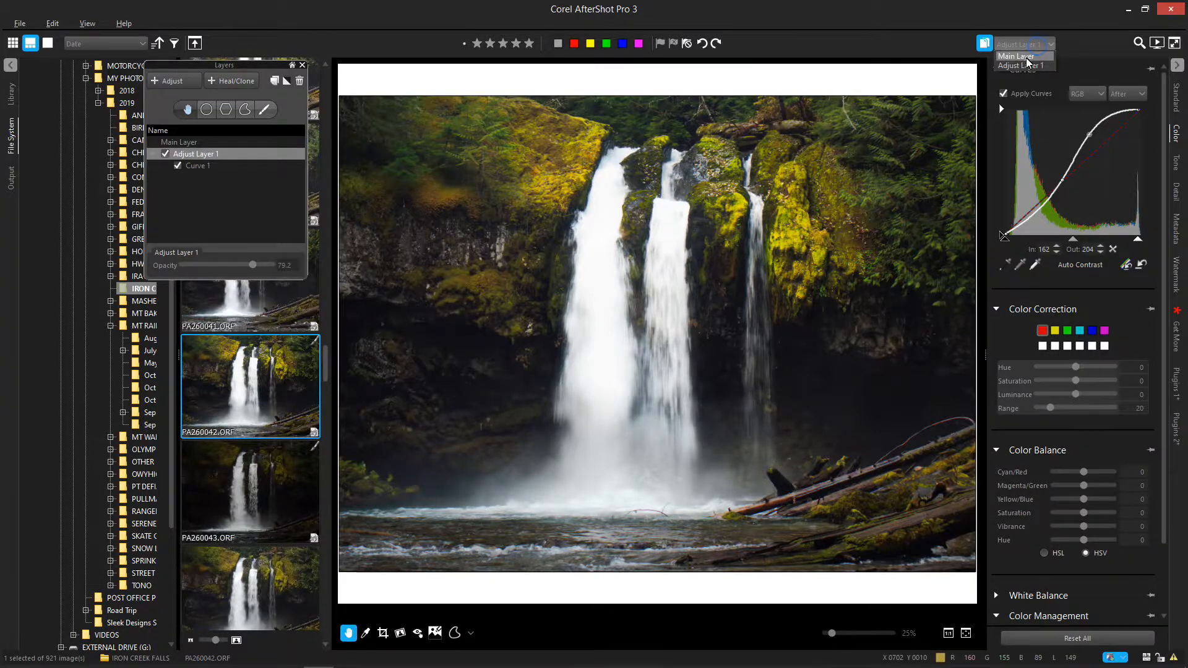
click(1026, 59)
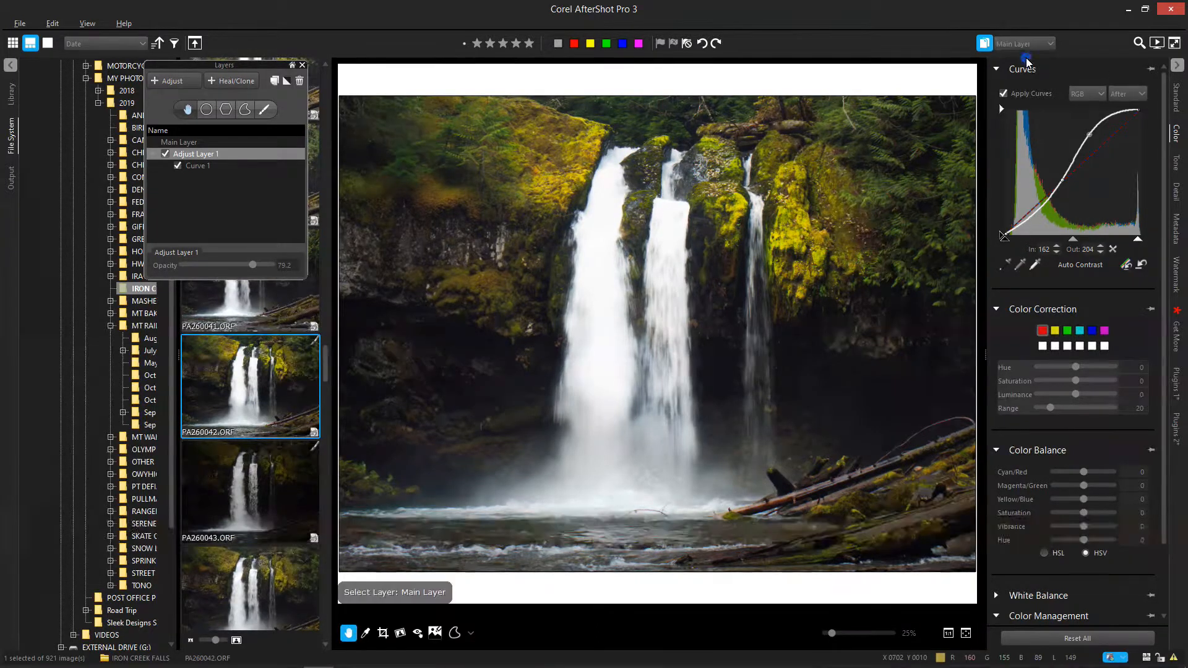
click(1171, 106)
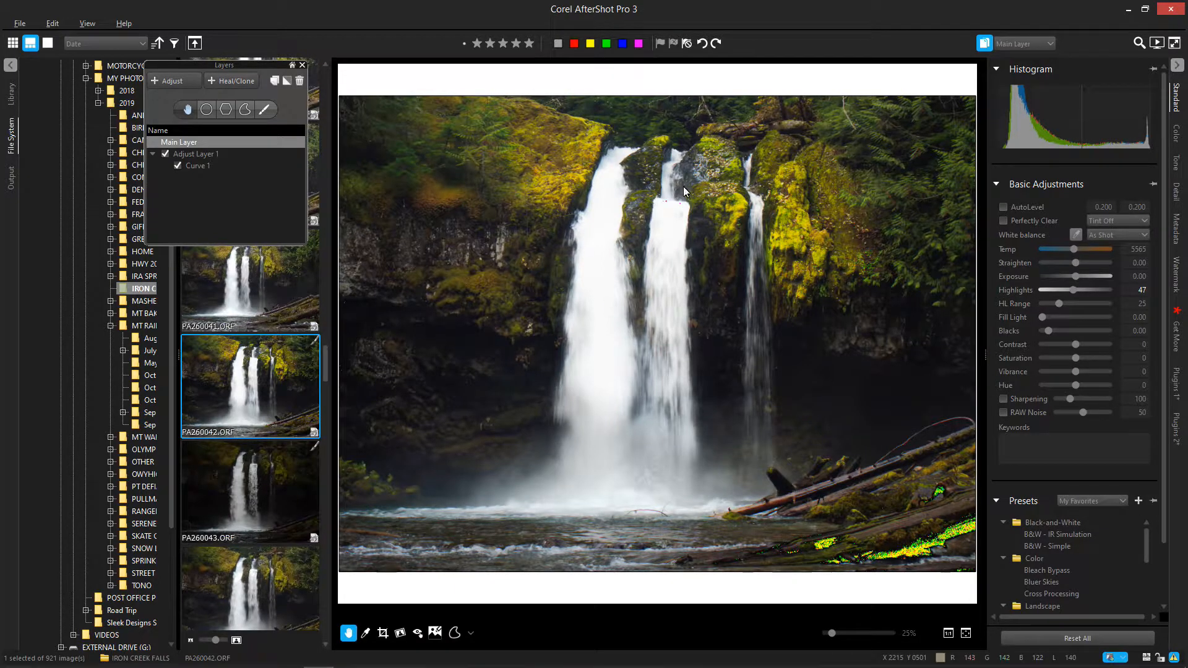
click(669, 215)
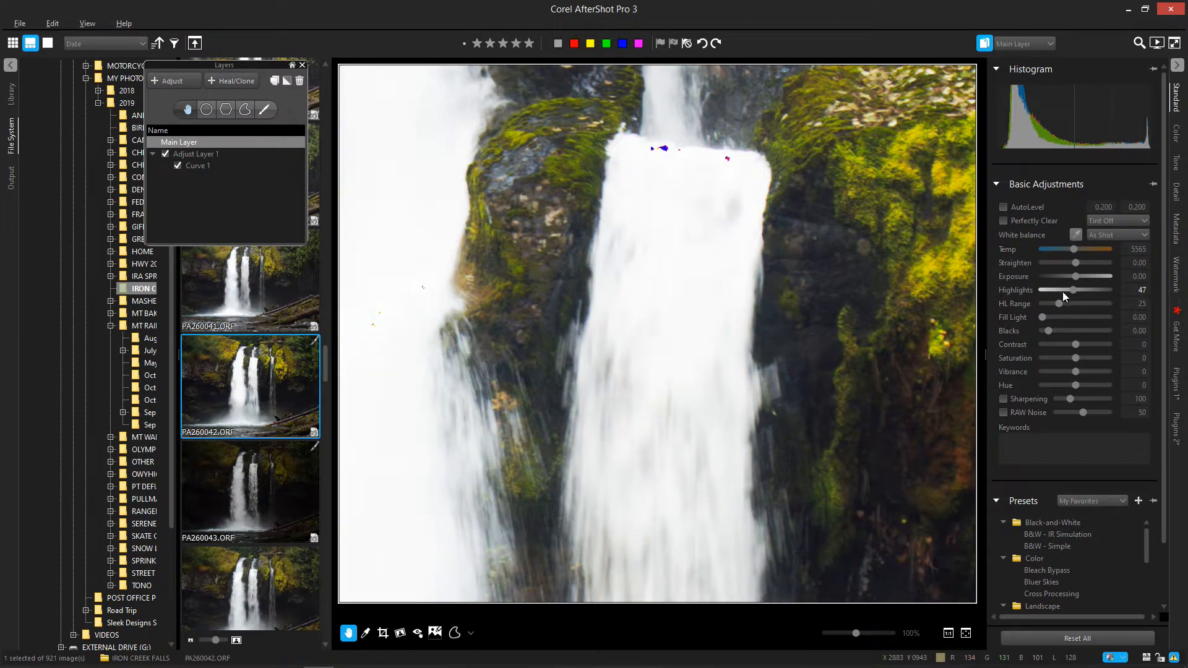
drag(1073, 291, 1082, 289)
scroll(736, 227, down, 5)
scroll(721, 191, up, 10)
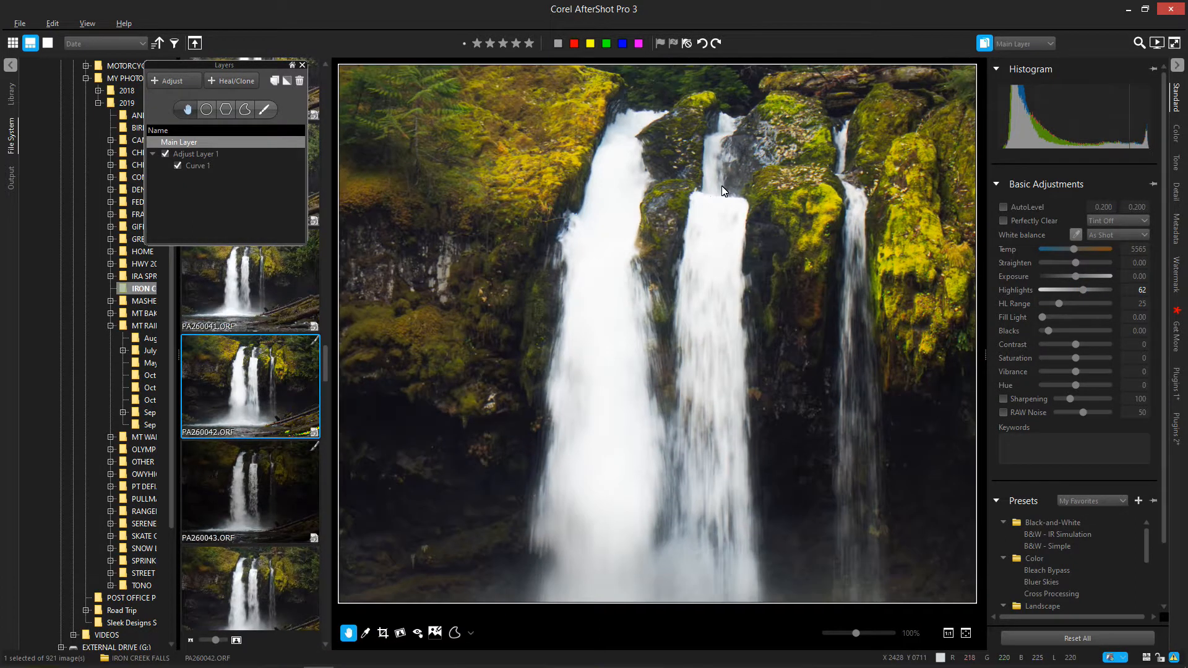
- Set the Main Layer's Contrast to -8 and Blacks to 2.34 while viewing the whole photo
scroll(661, 254, down, 10)
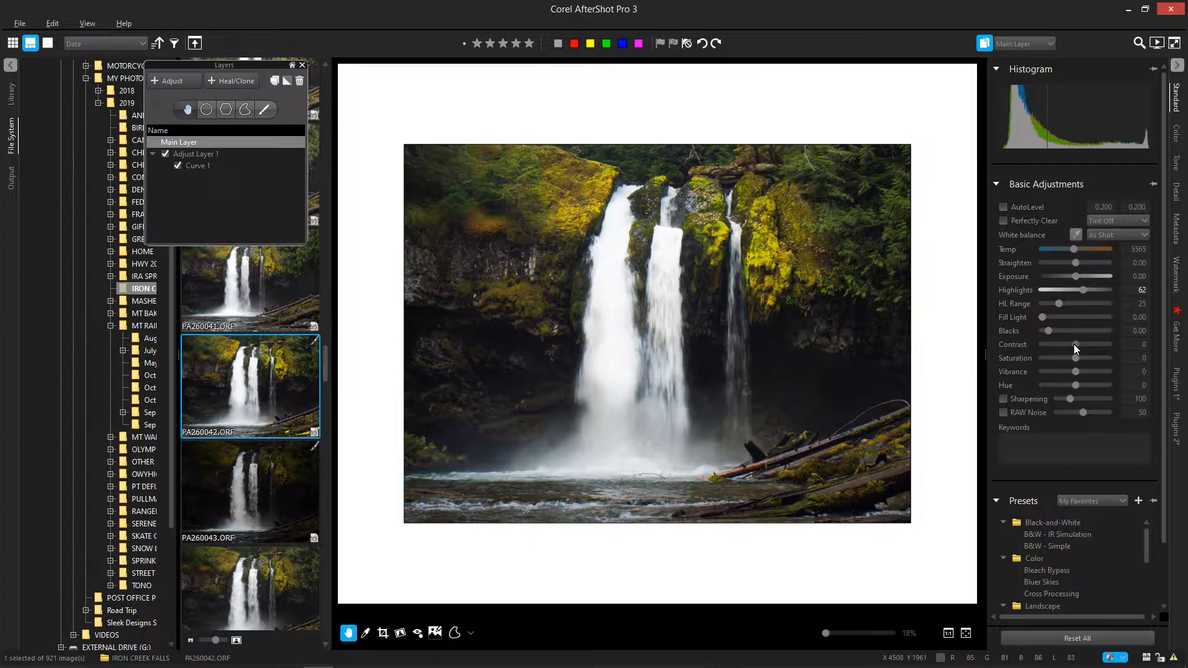
drag(1073, 344, 1071, 344)
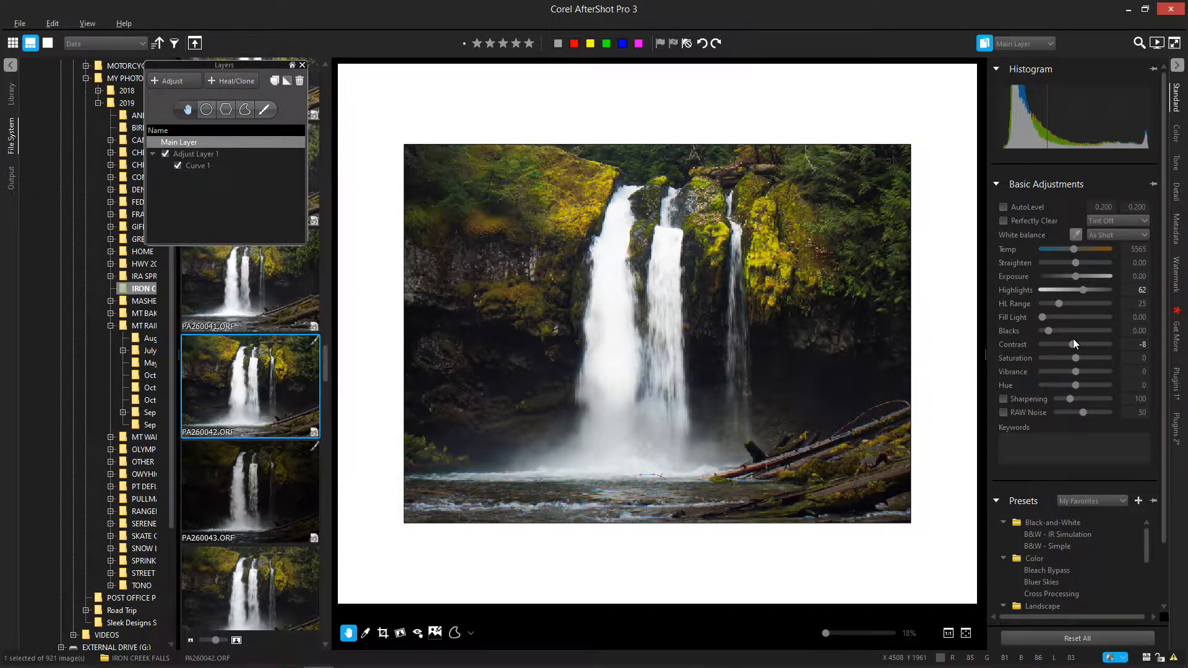
drag(1050, 332, 1052, 332)
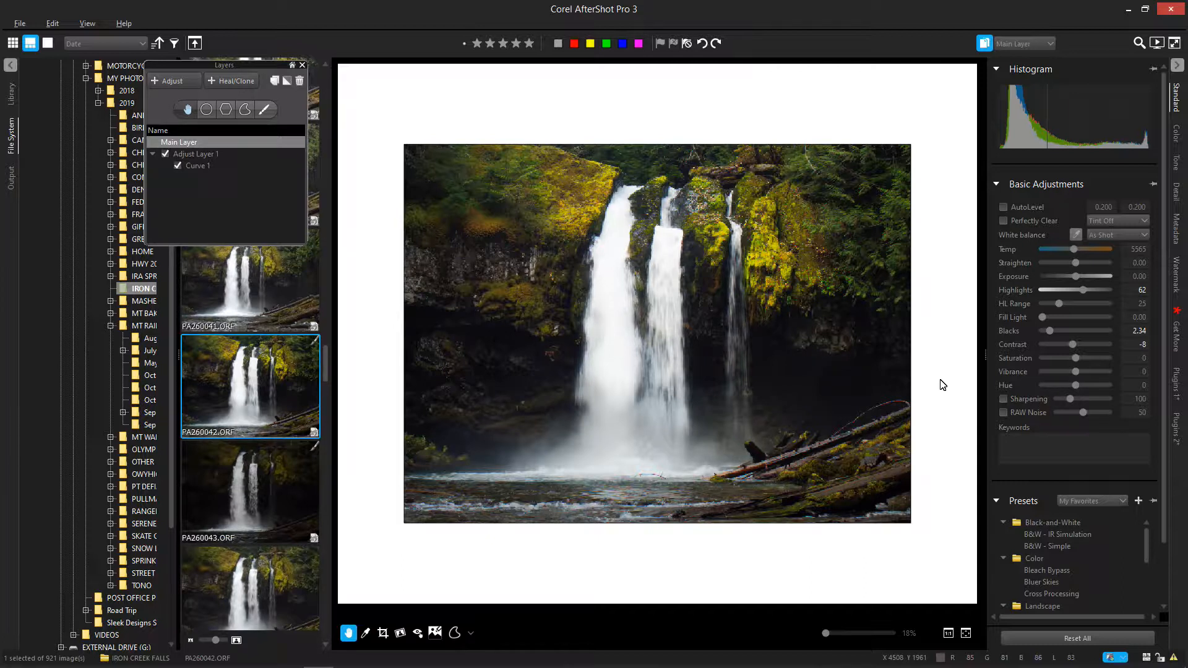
- Enable the Vigne vignette and set its Strength to -34, Size to 54 and Transition to 86
click(1174, 391)
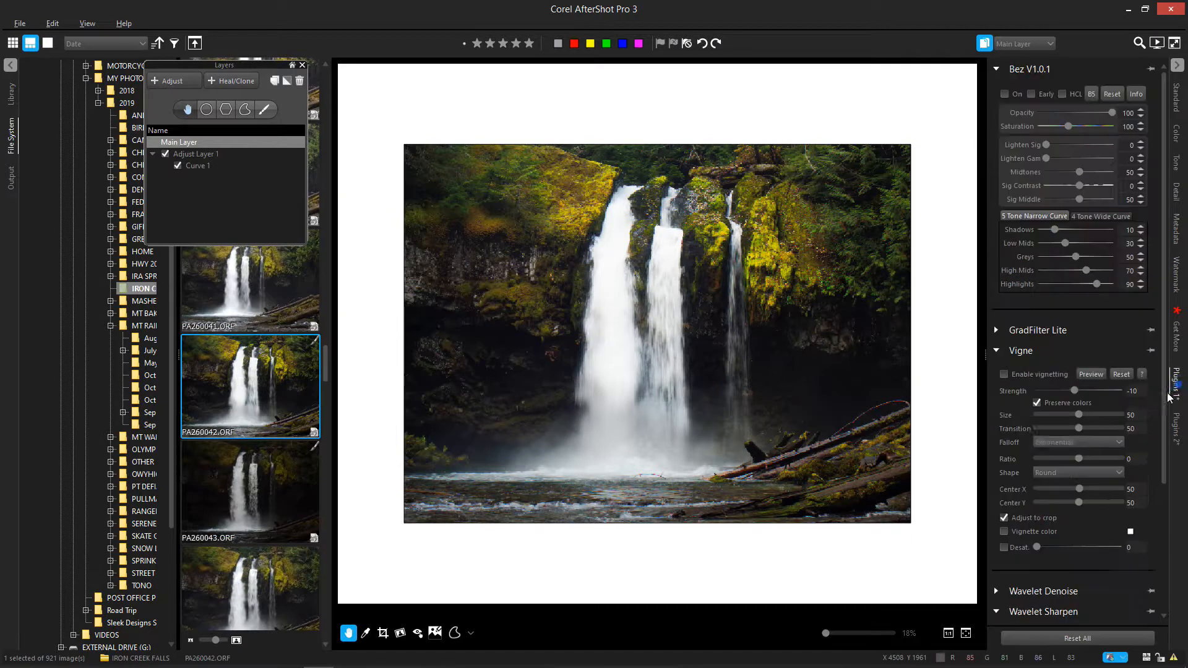
click(1003, 374)
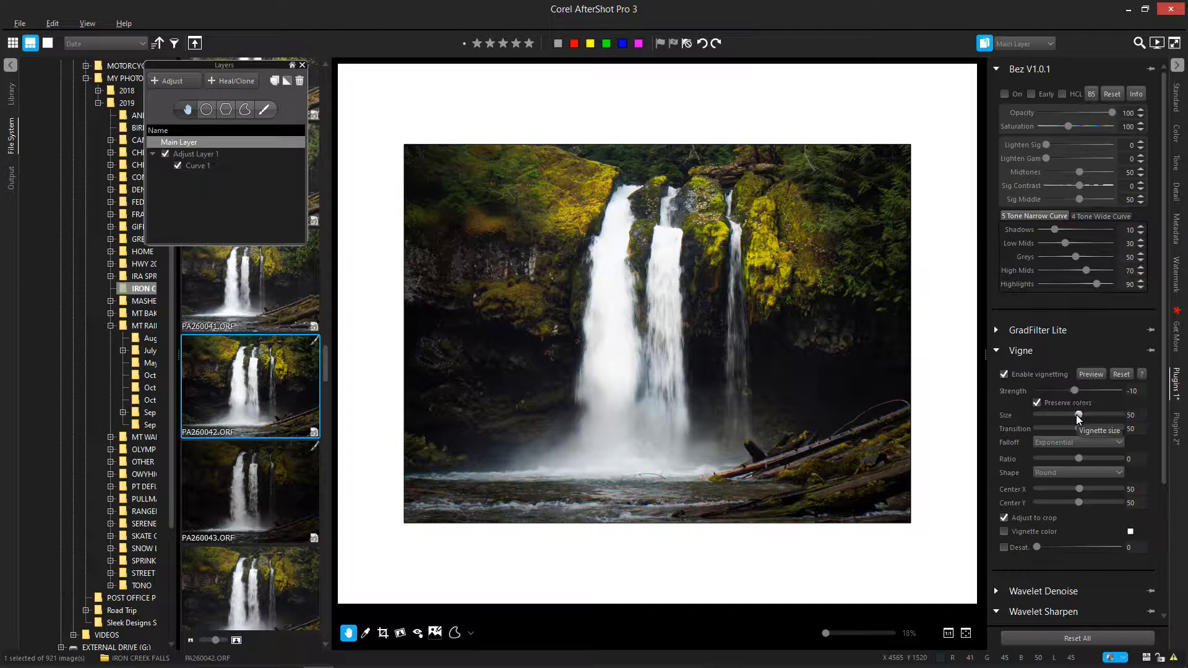
mouse_move(1076, 414)
mouse_down()
mouse_move(1068, 392)
mouse_move(1056, 395)
mouse_move(1060, 421)
mouse_up()
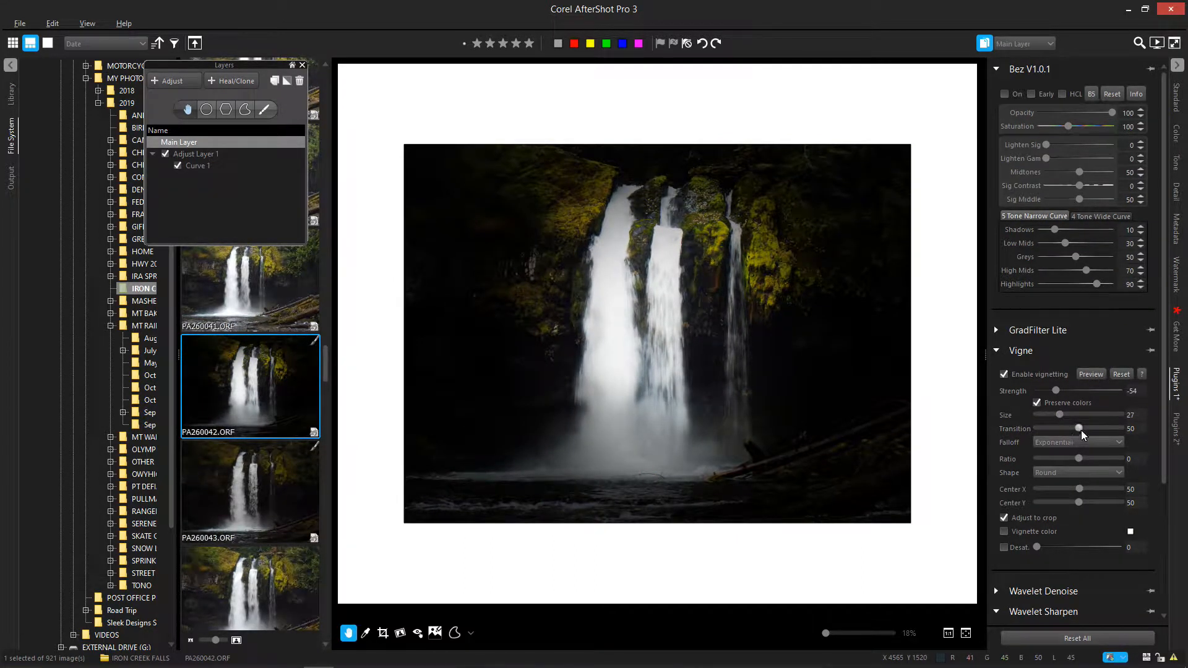
drag(1081, 429, 1103, 431)
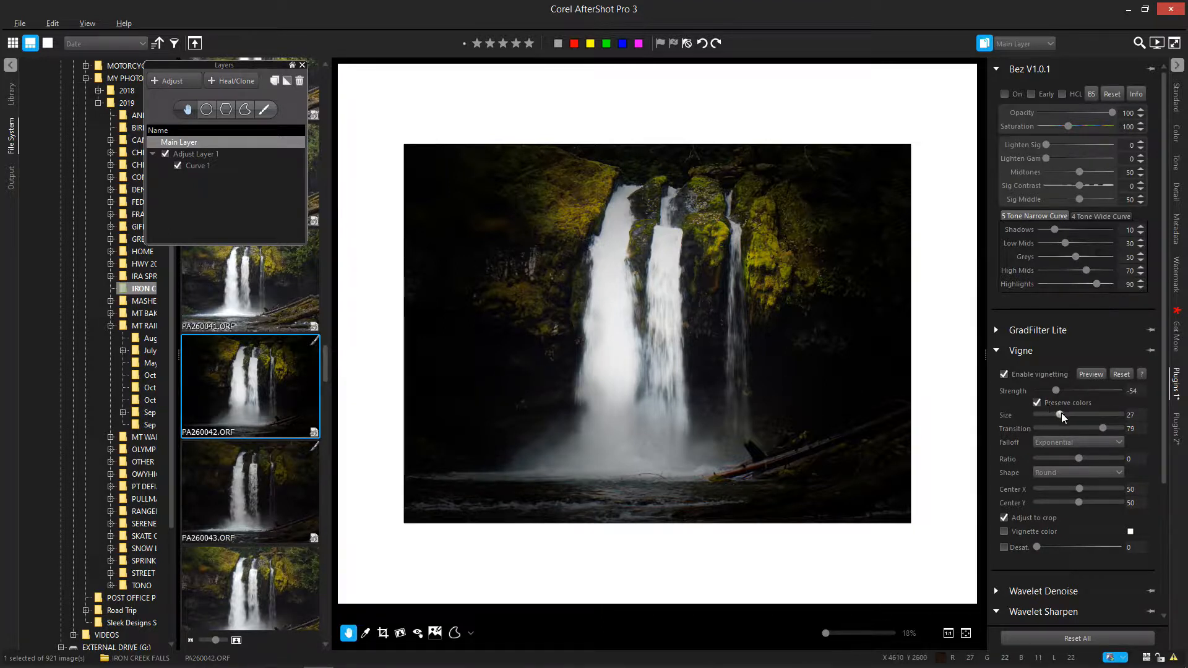
drag(1060, 417, 1112, 428)
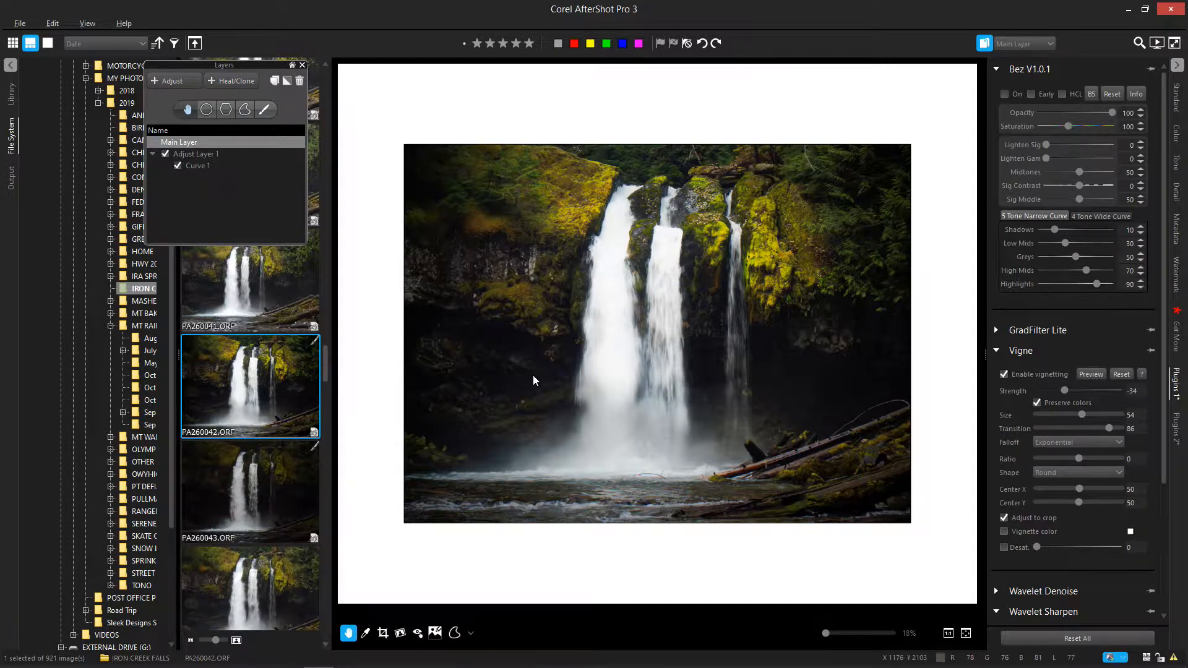
- Reset all adjustments to compare against the original waterfall photo, and undo the reset
click(1076, 637)
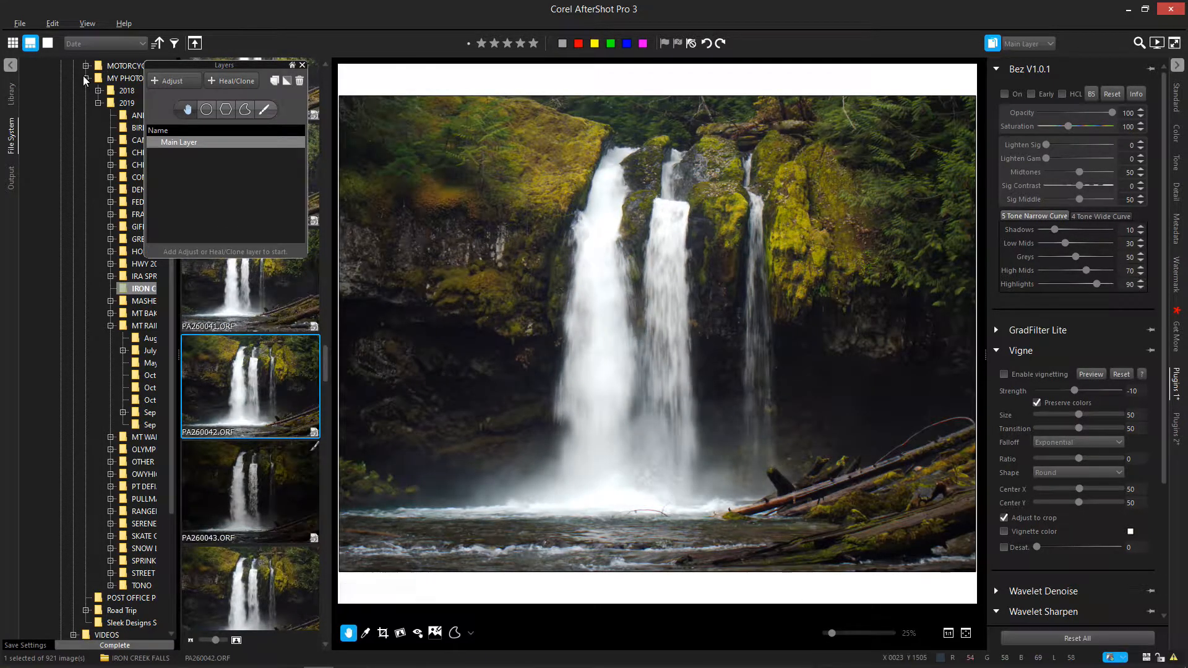
key(ctrl+z)
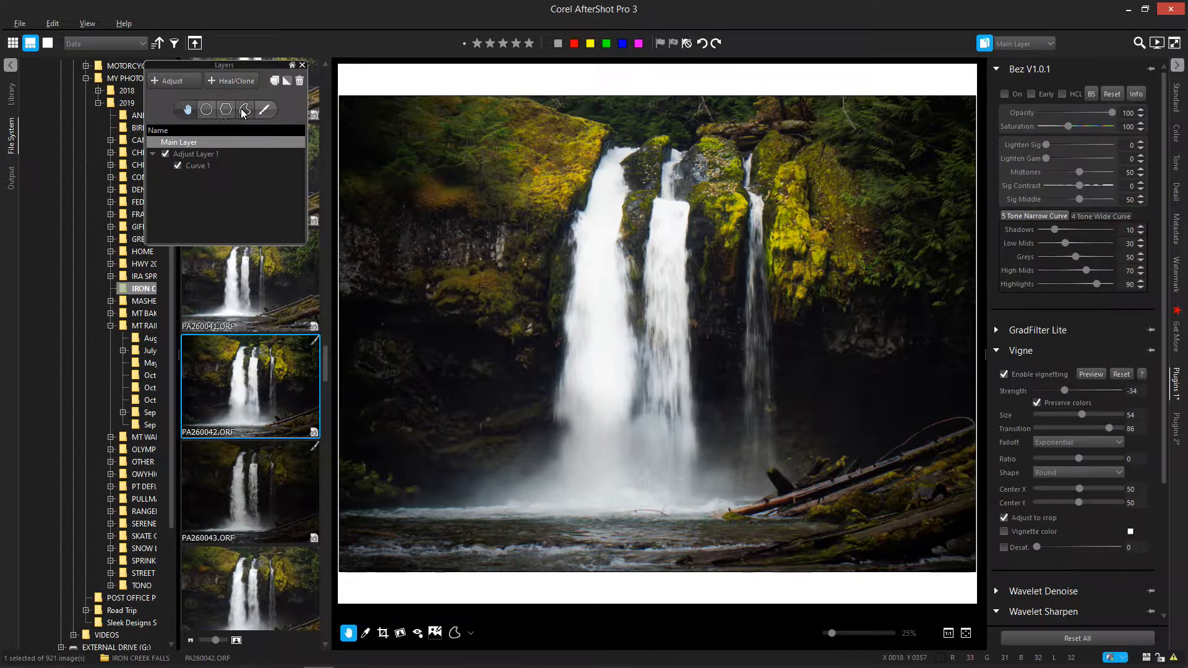
click(1175, 133)
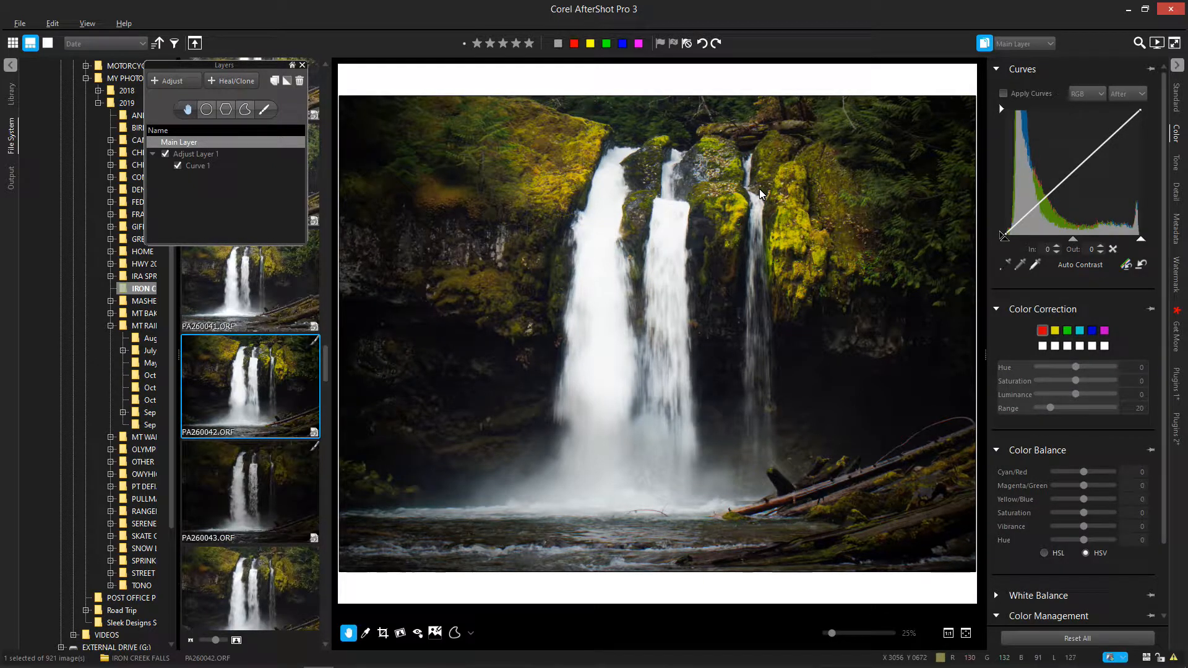
click(1177, 98)
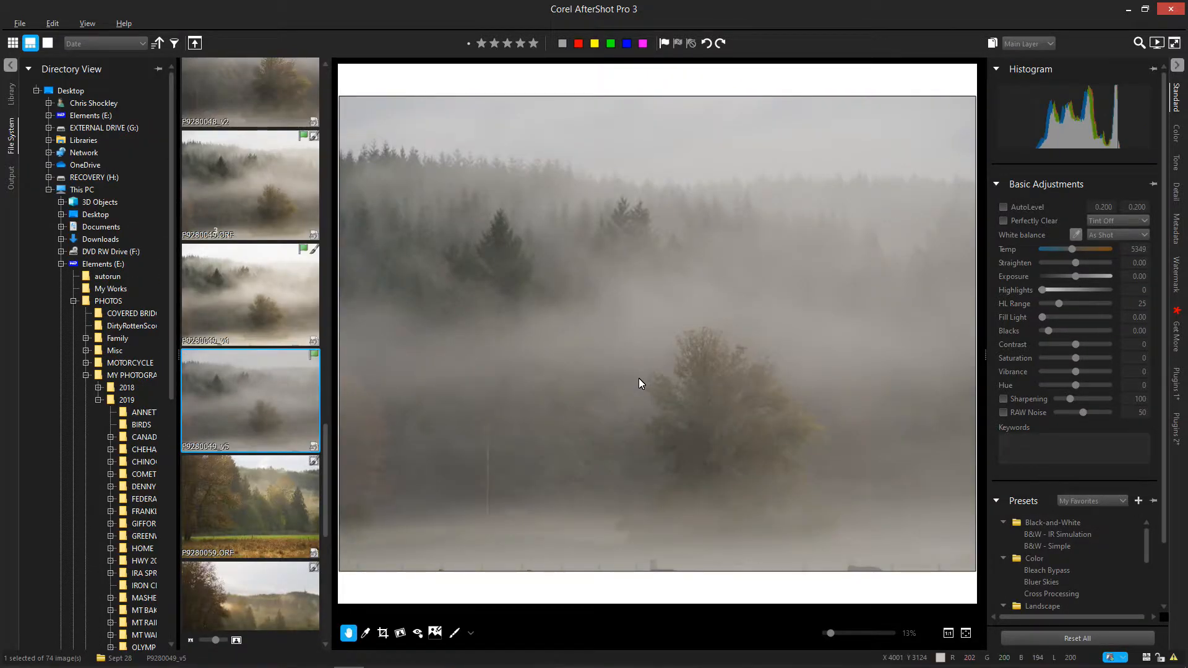
- Try an Exposure of 2.16 and a Contrast of 78 separately on the foggy forest photo, undoing each
click(10, 64)
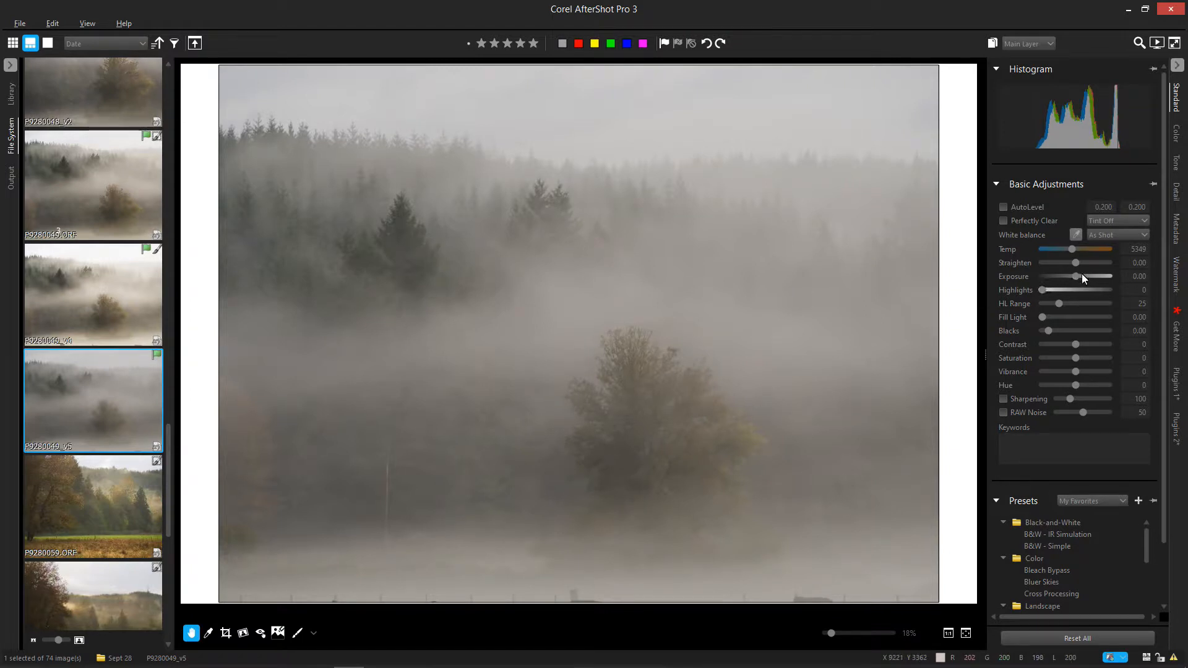
drag(1078, 278, 1099, 282)
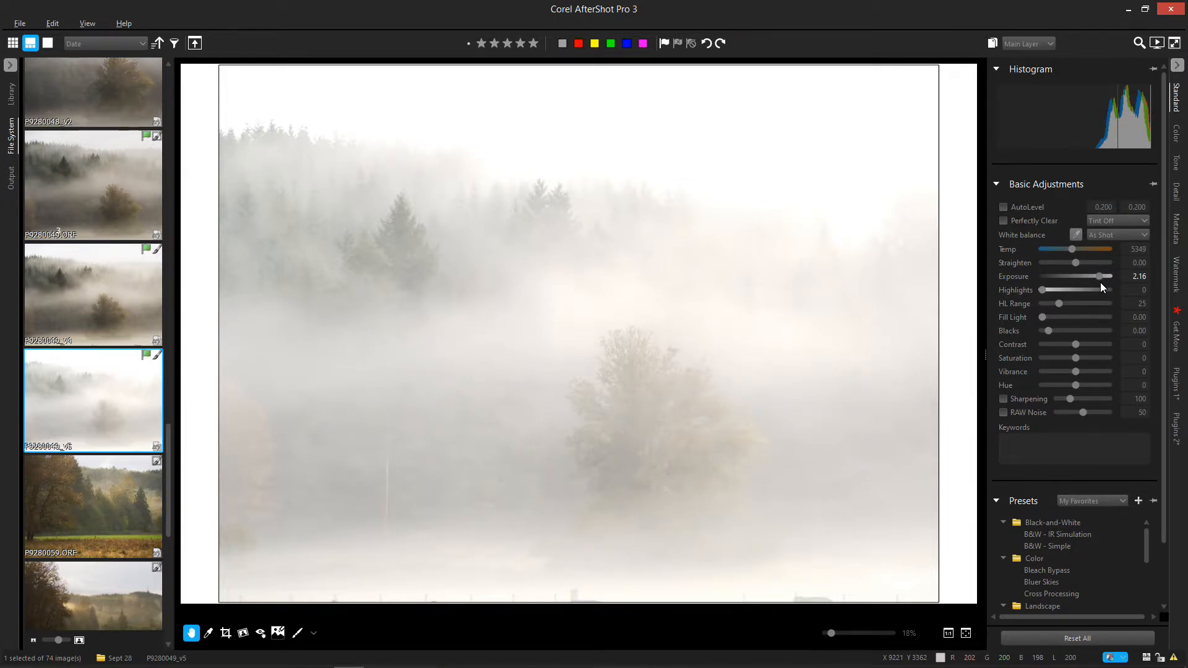
key(ctrl+z)
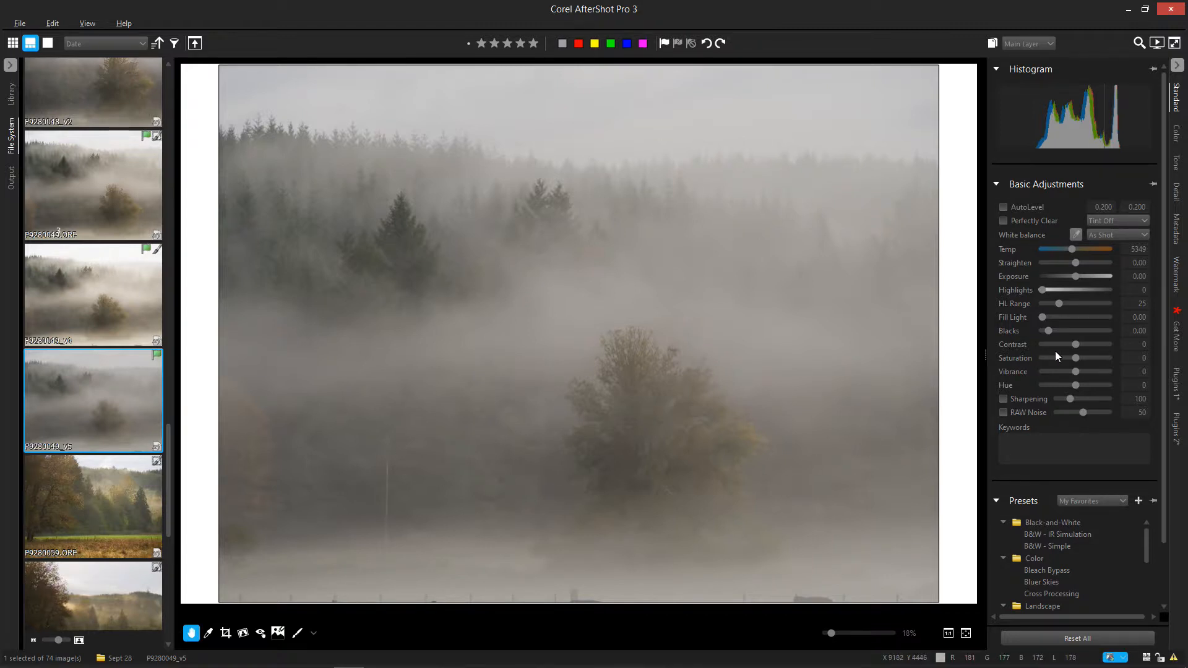
drag(1074, 347, 1100, 347)
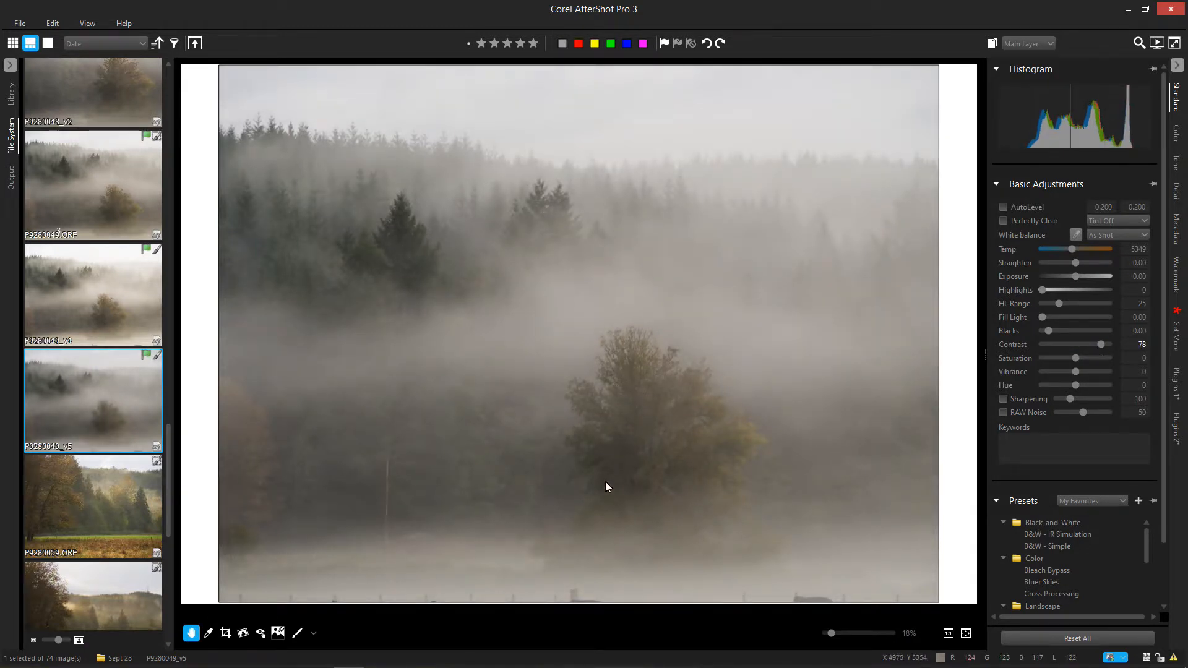
key(ctrl+z)
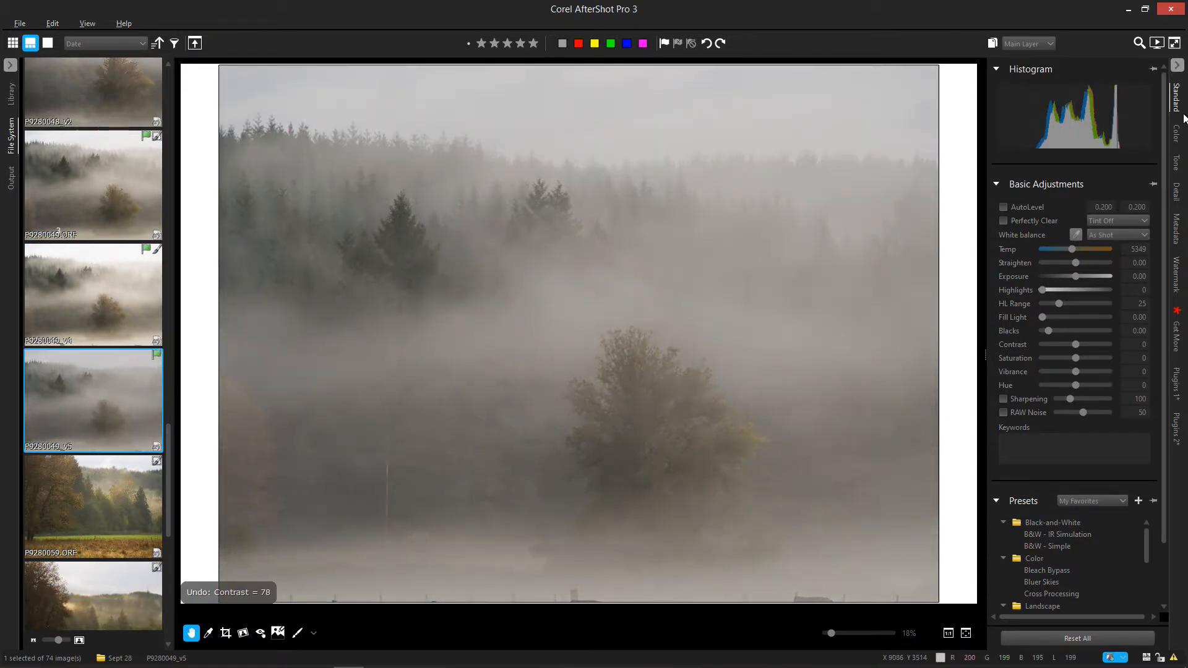
- Shape the foggy photo's tone curve: pull the white point inward, anchor In 99, Out 104, raise a point to In 164, Out 192, and darken the midtones
click(1177, 143)
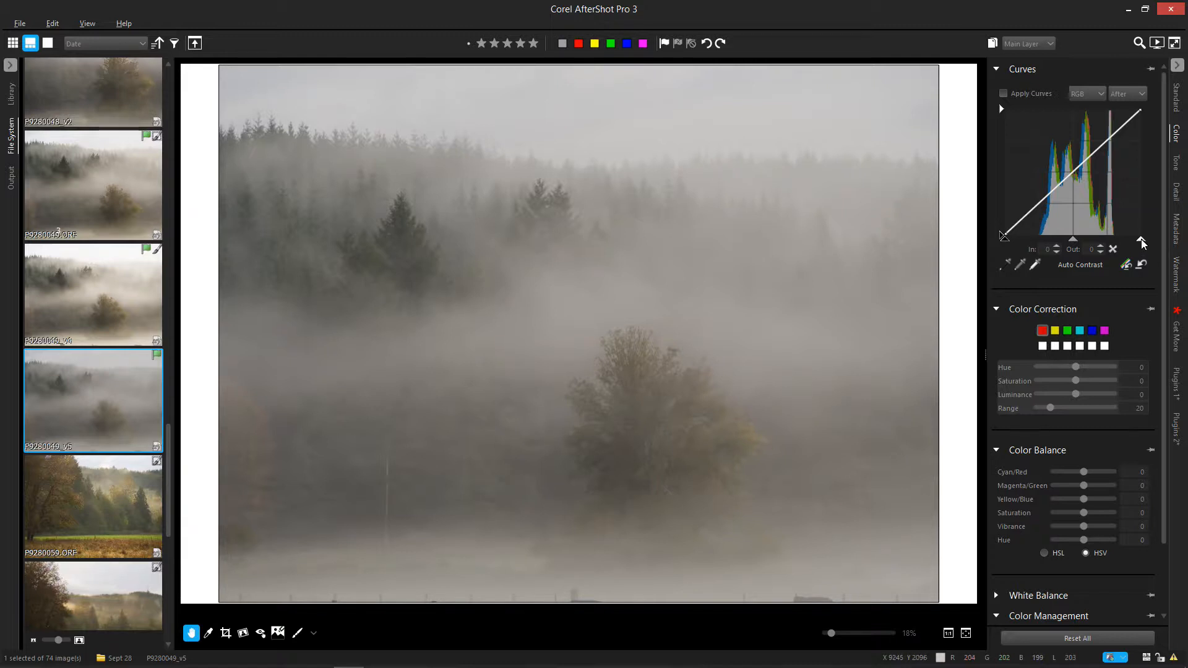
drag(1142, 244, 1126, 244)
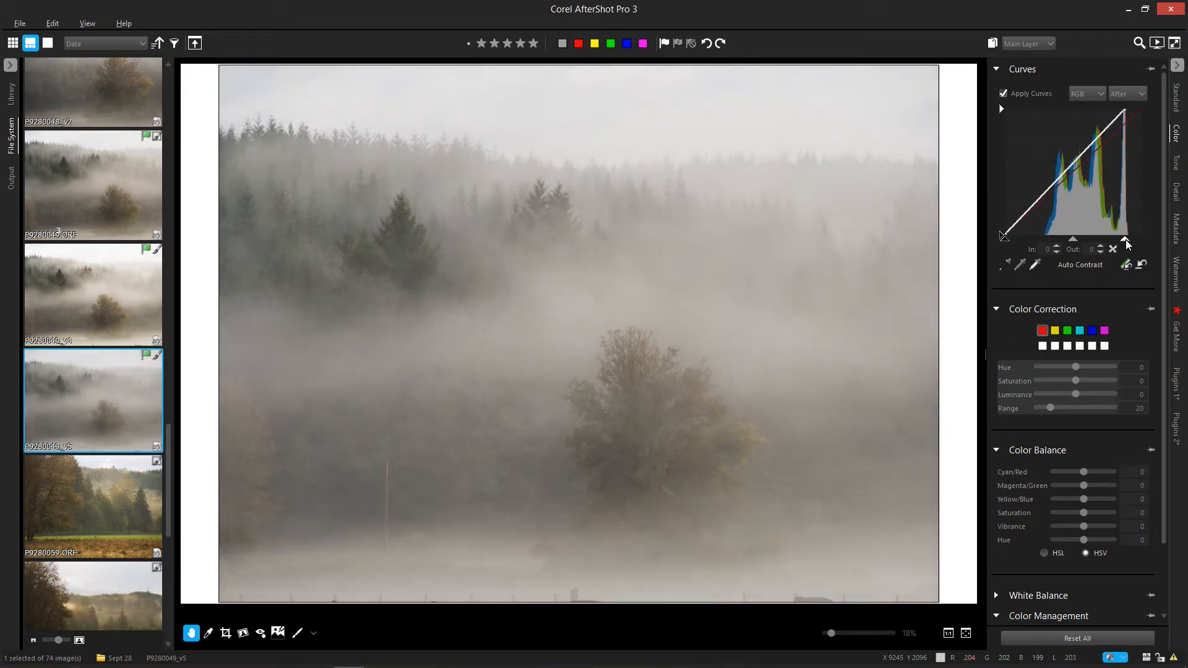
click(1052, 185)
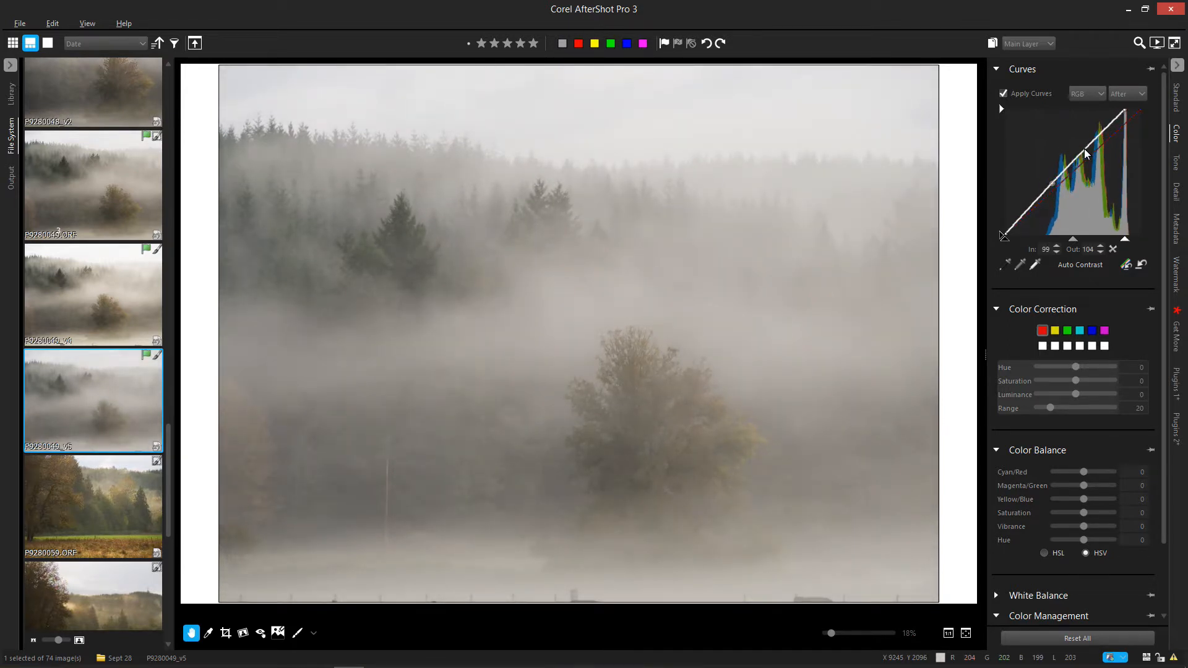
drag(1086, 153, 1082, 141)
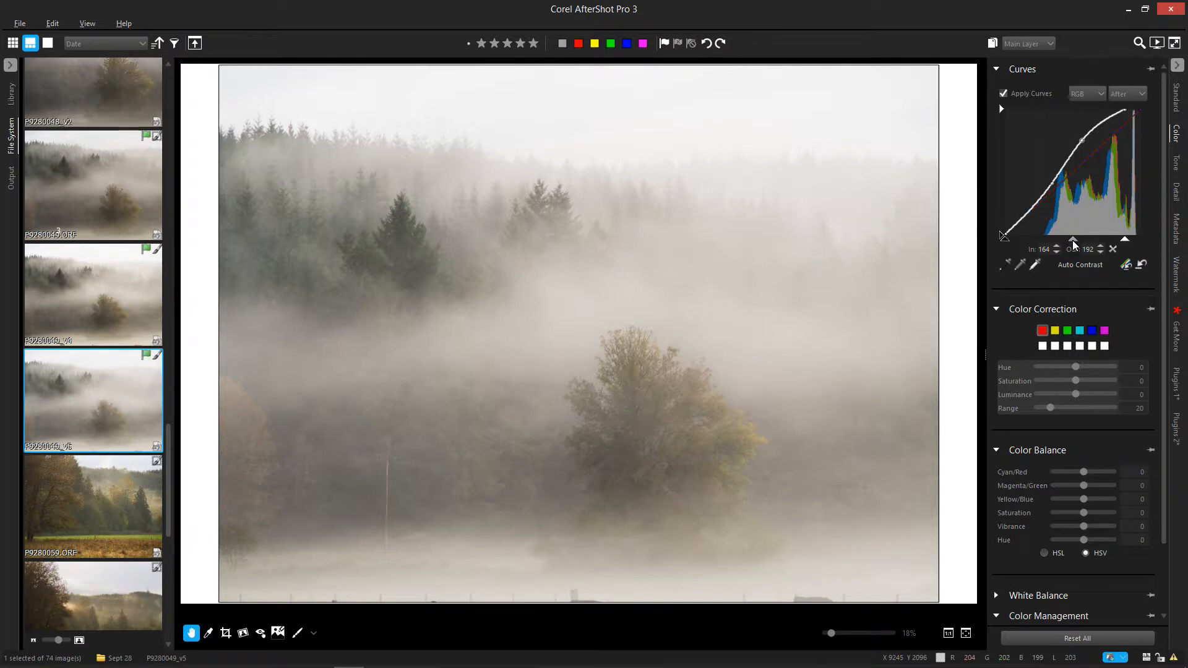
drag(1072, 243, 1064, 244)
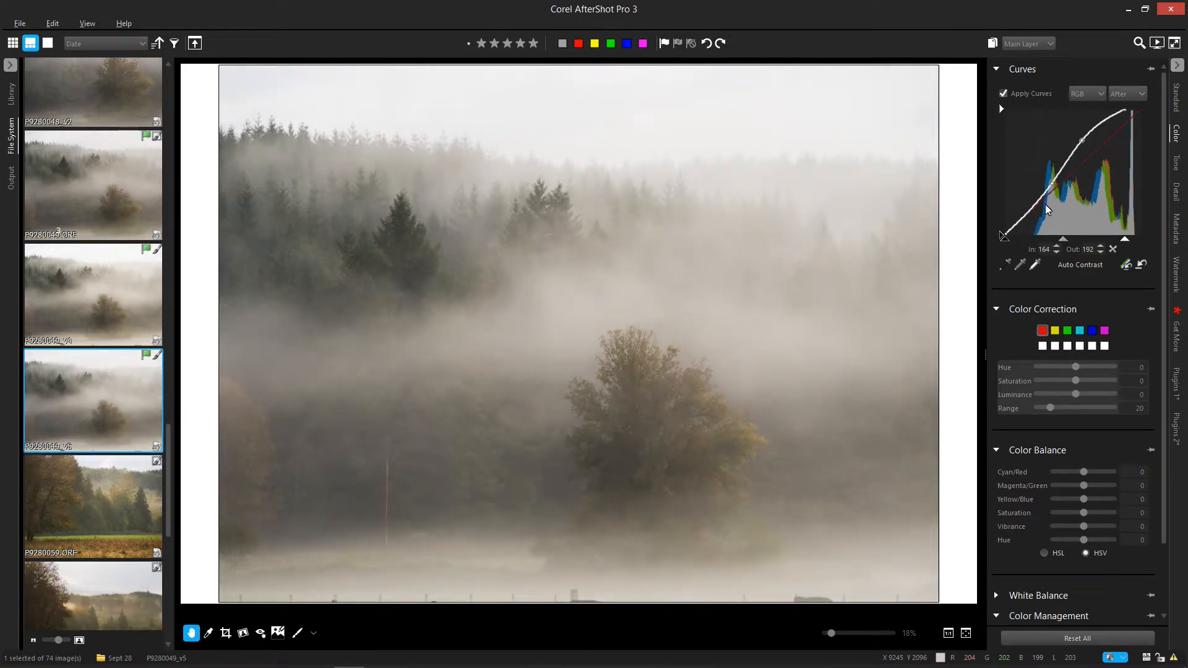
- Darken the foggy photo's midtones further, pull the curve's white point inward, and check the tree and dark woods up close
drag(1061, 244, 1052, 245)
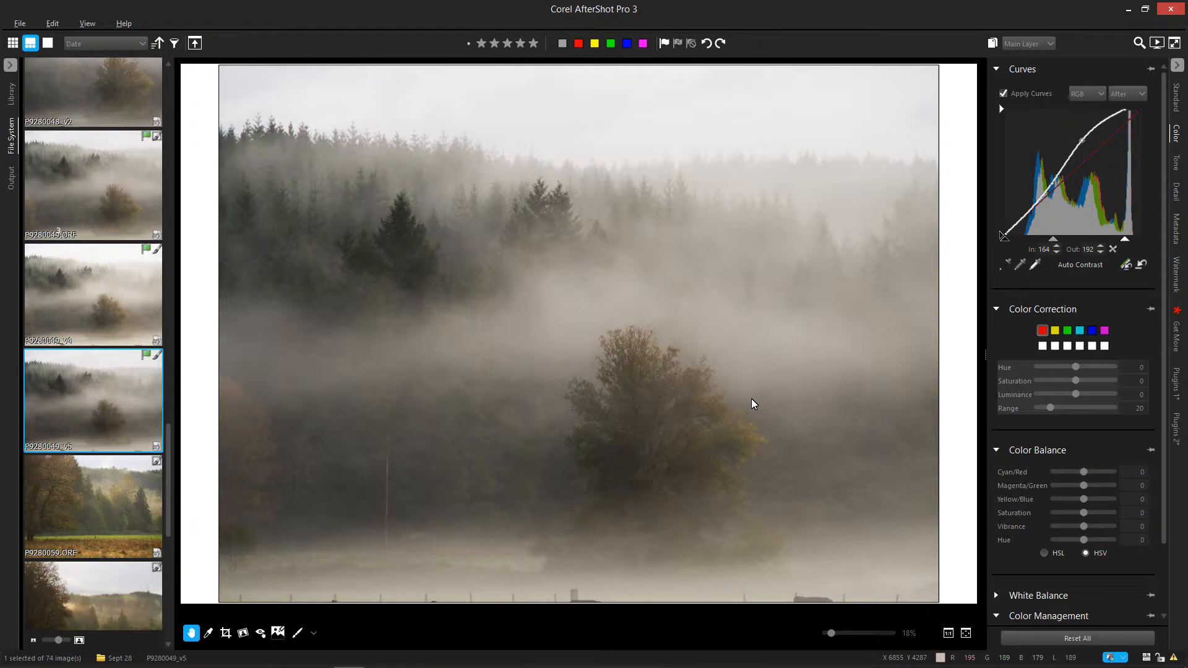
drag(1127, 240, 1118, 241)
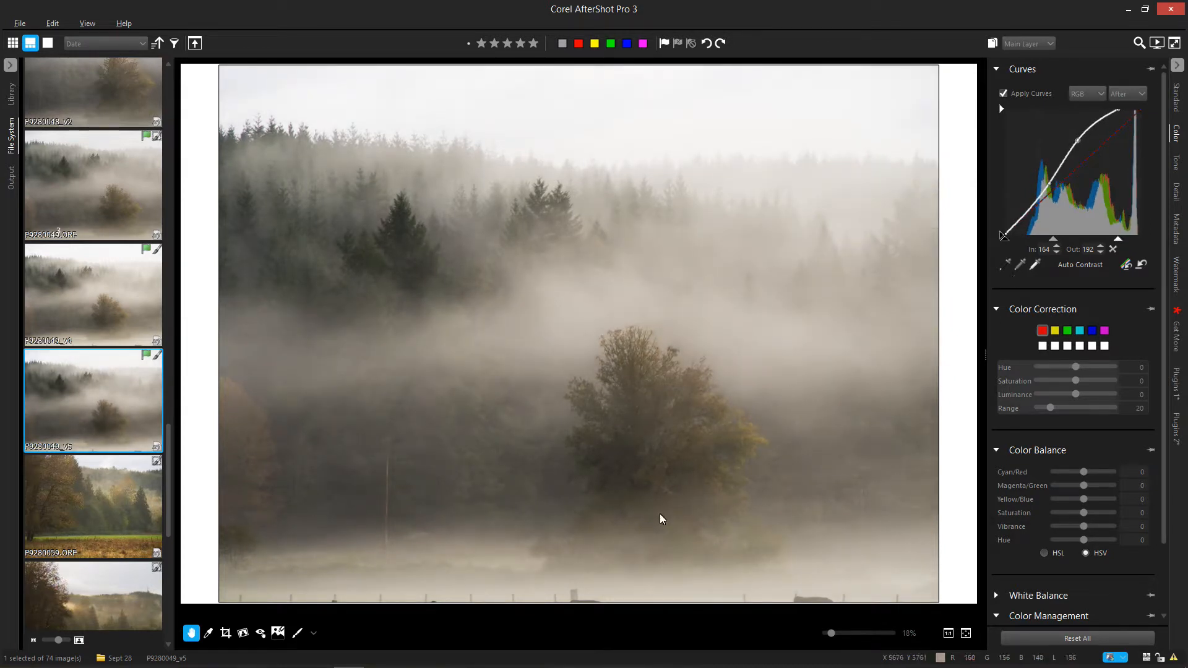
click(714, 492)
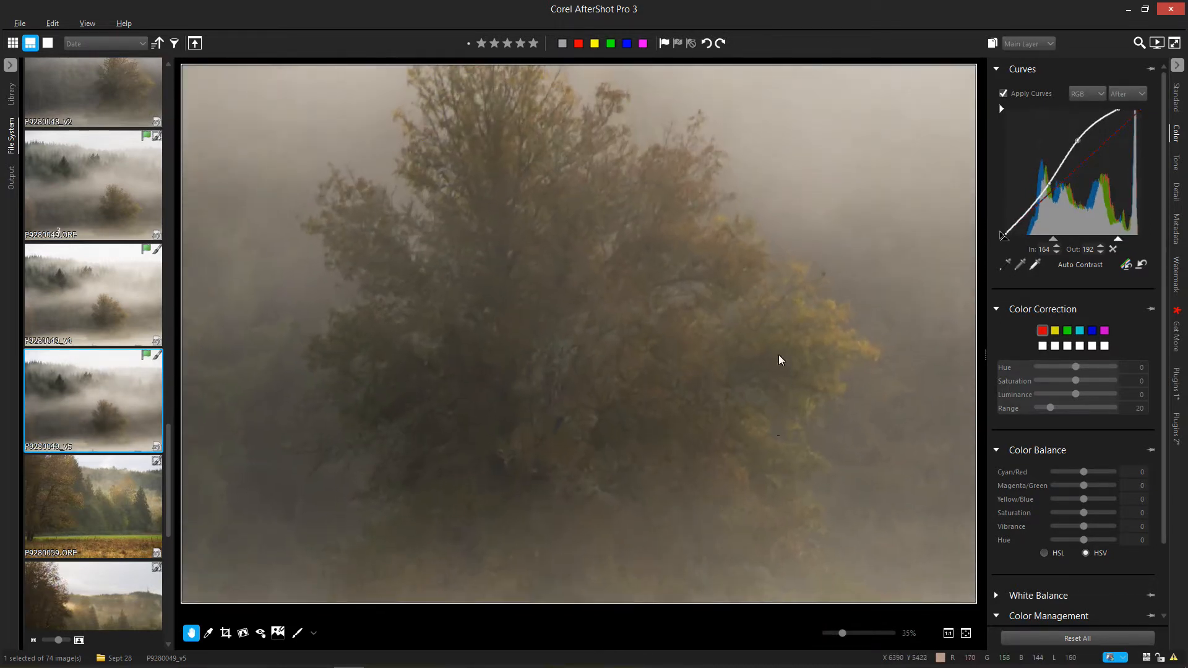
click(778, 449)
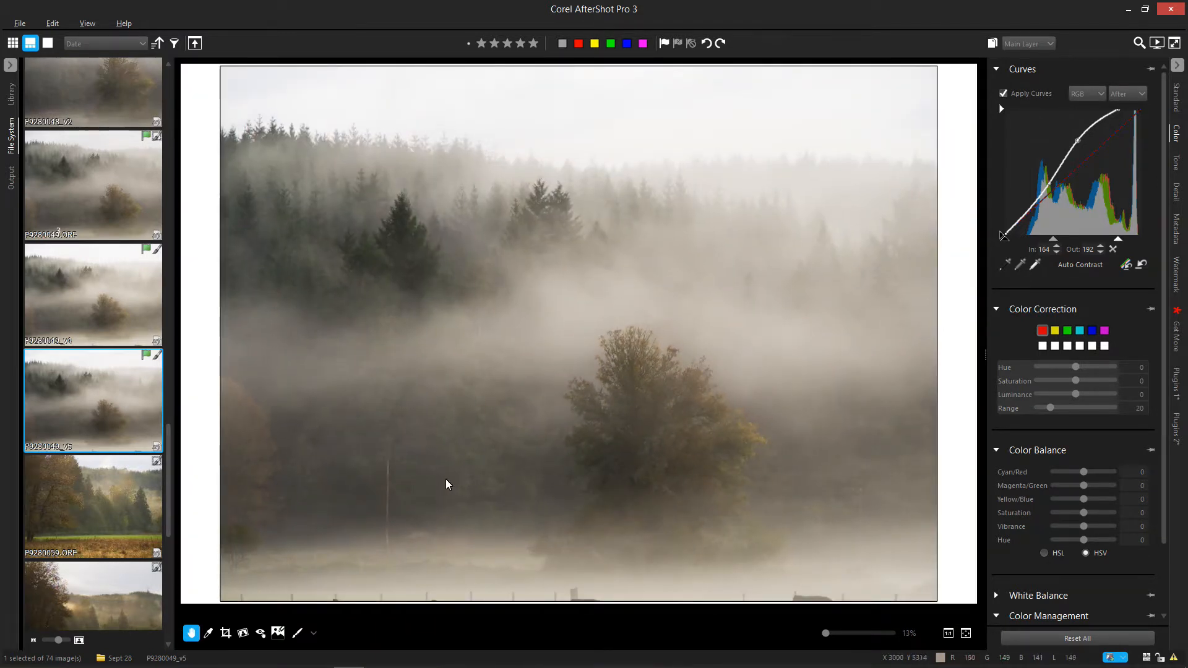
click(461, 480)
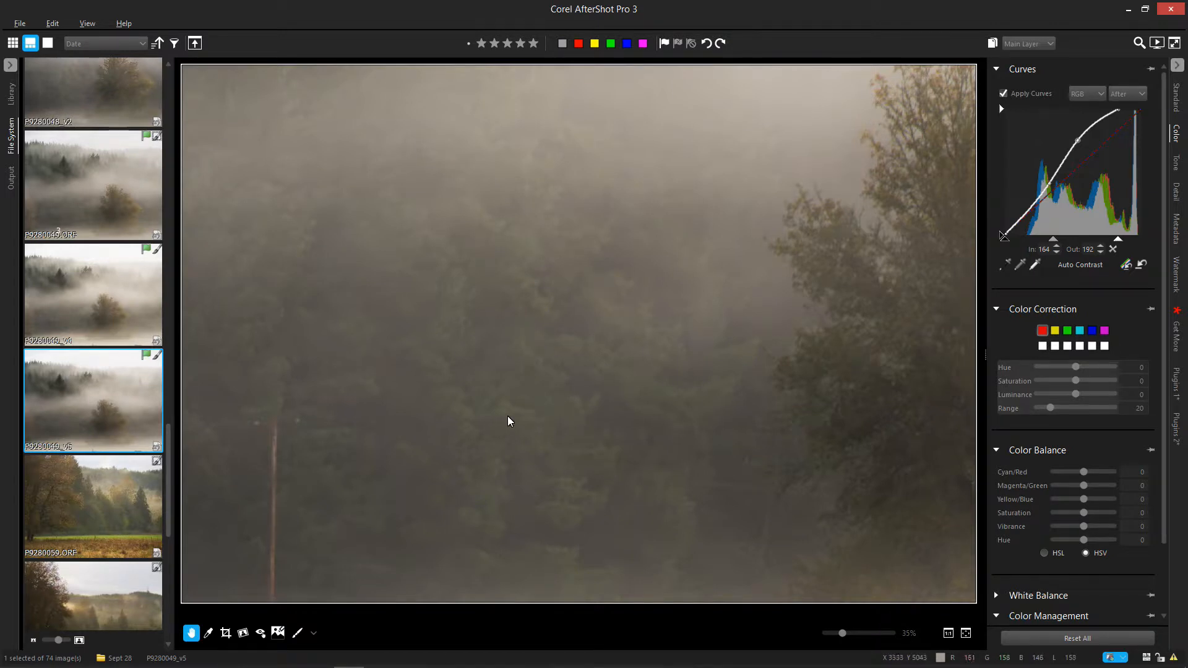
click(539, 495)
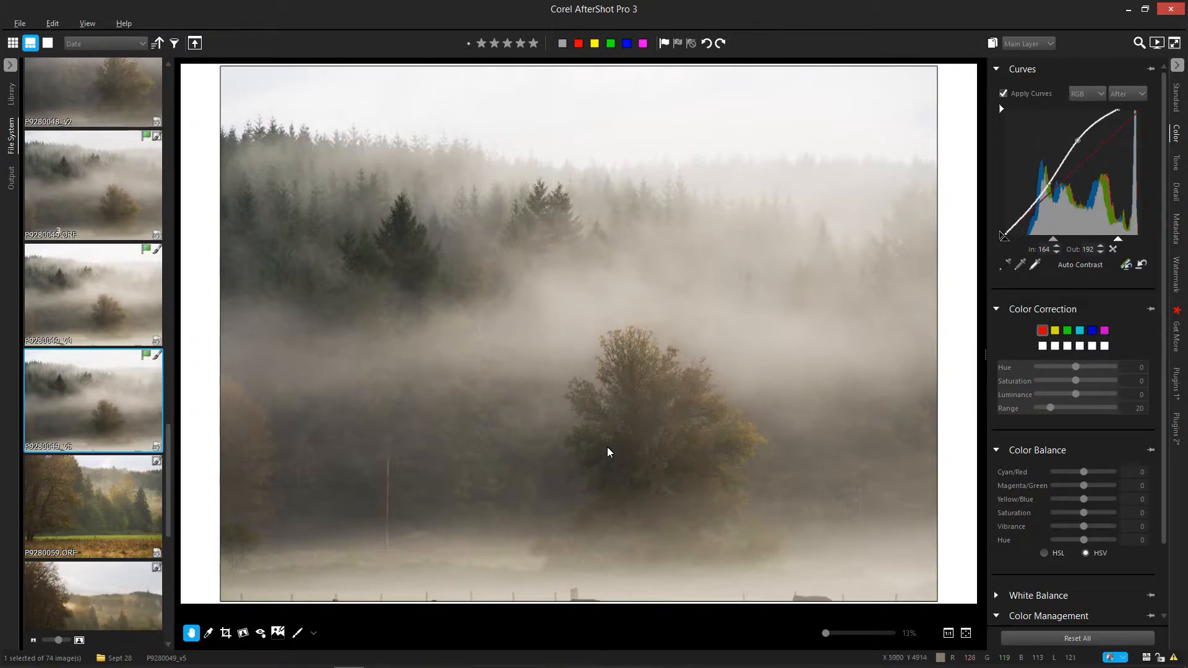
- Add an adjustment layer and draw a closed curve region around the large autumn tree and the dark woods beside it
click(991, 43)
click(111, 78)
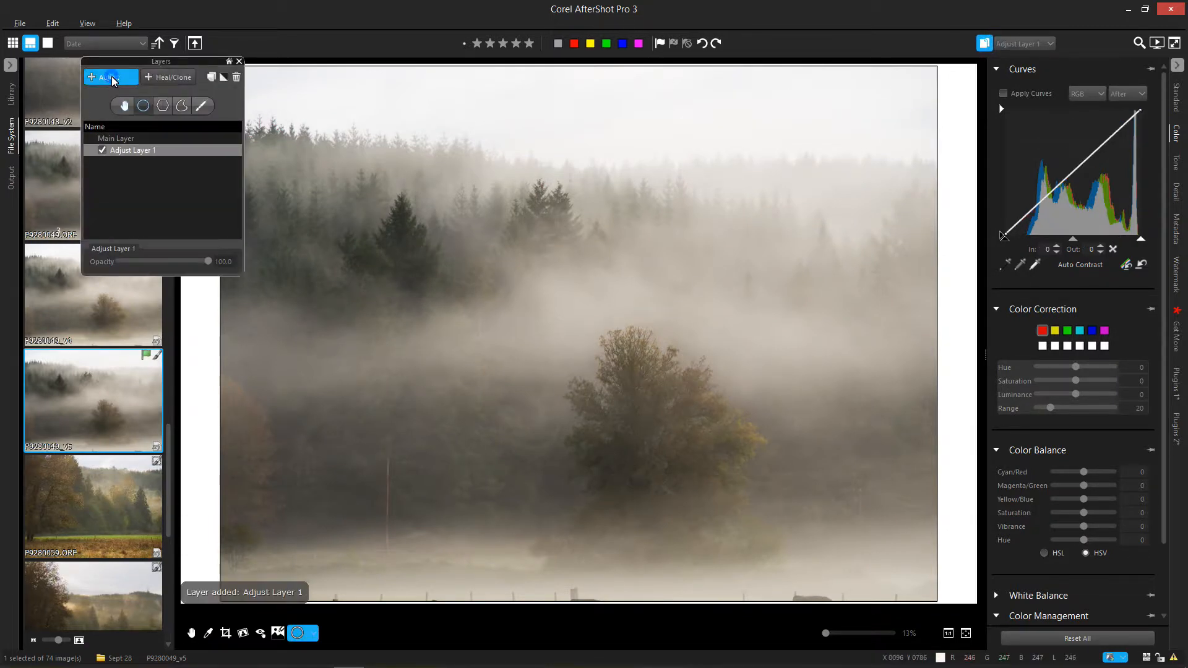
click(182, 106)
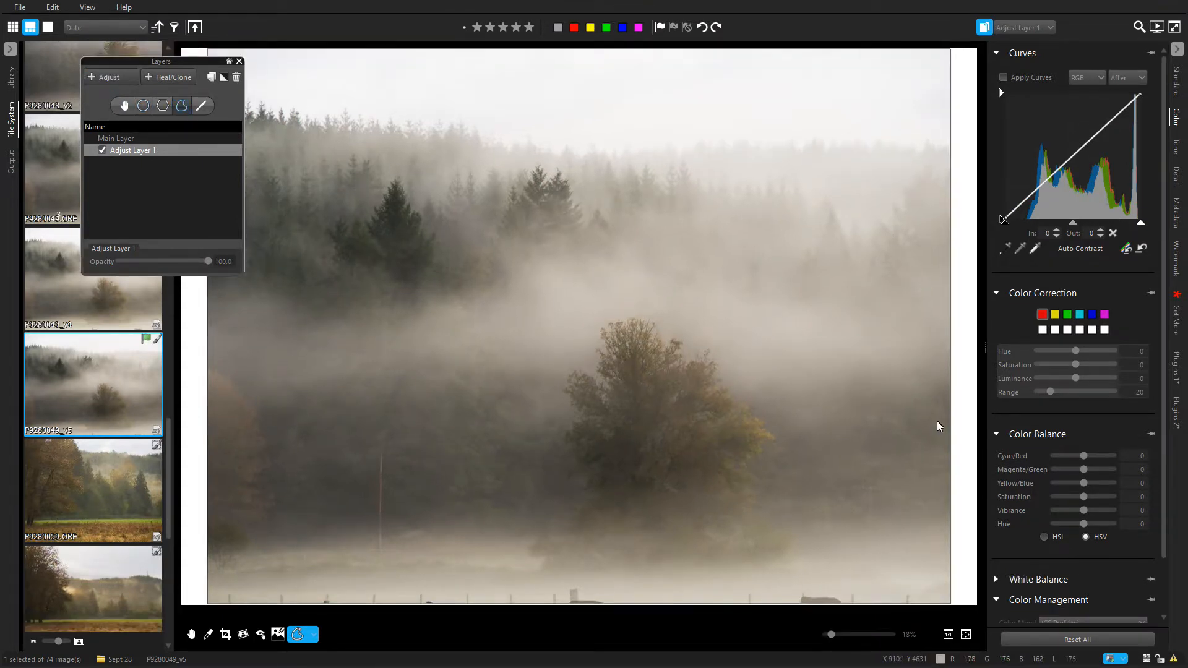
mouse_move(939, 427)
mouse_down()
mouse_move(689, 523)
mouse_move(510, 499)
mouse_up()
click(436, 502)
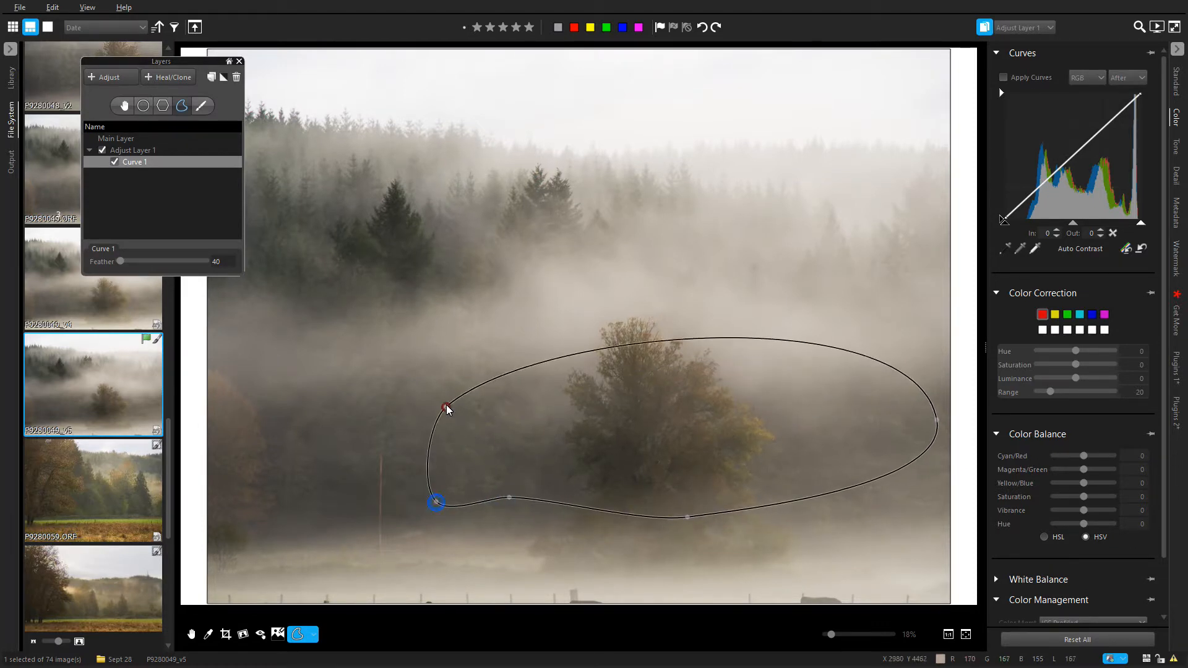
click(446, 381)
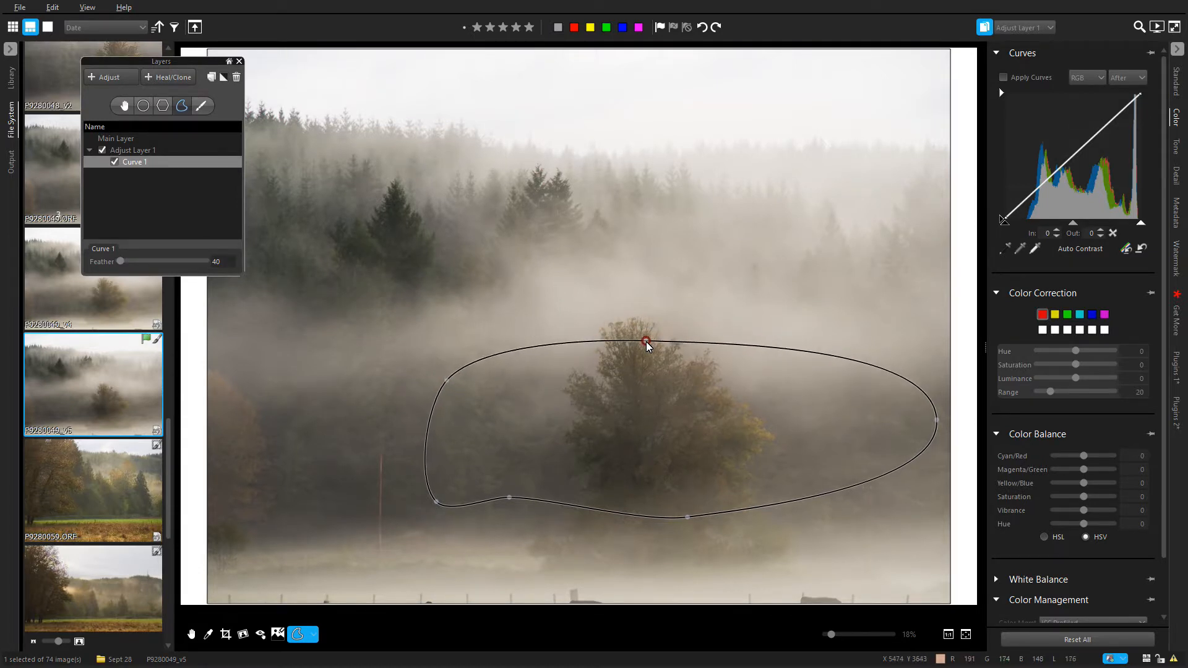
click(638, 334)
- Soften the edge of the curve region around the tree with a Feather of 471
scroll(638, 336, down, 5)
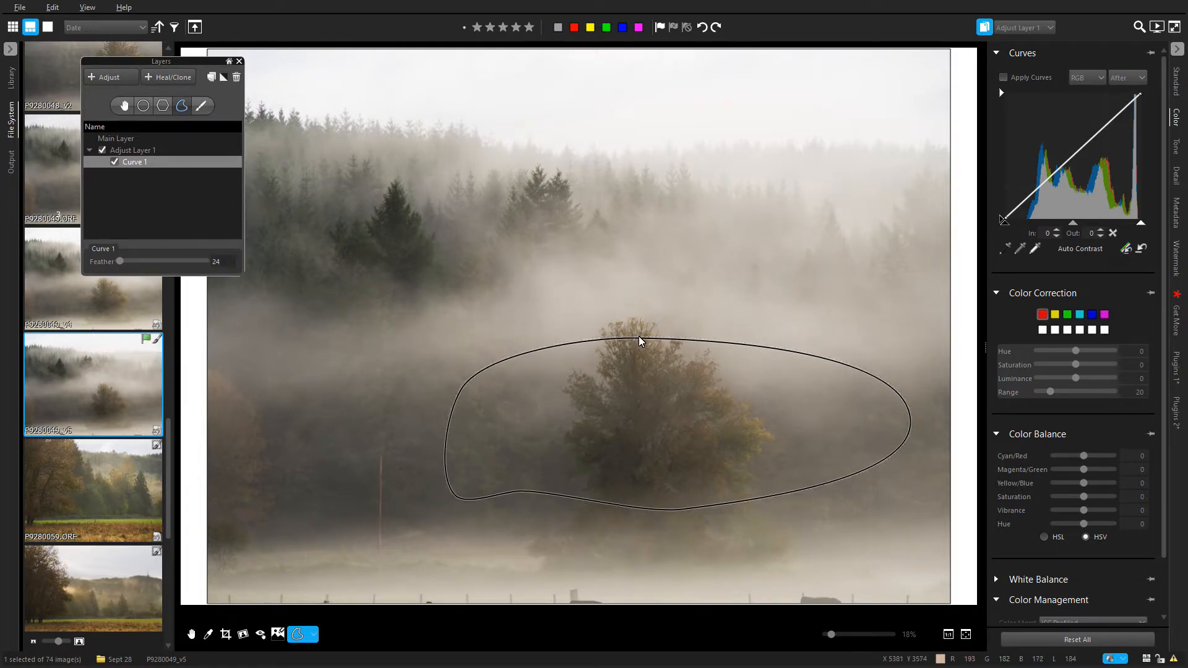
scroll(640, 341, up, 10)
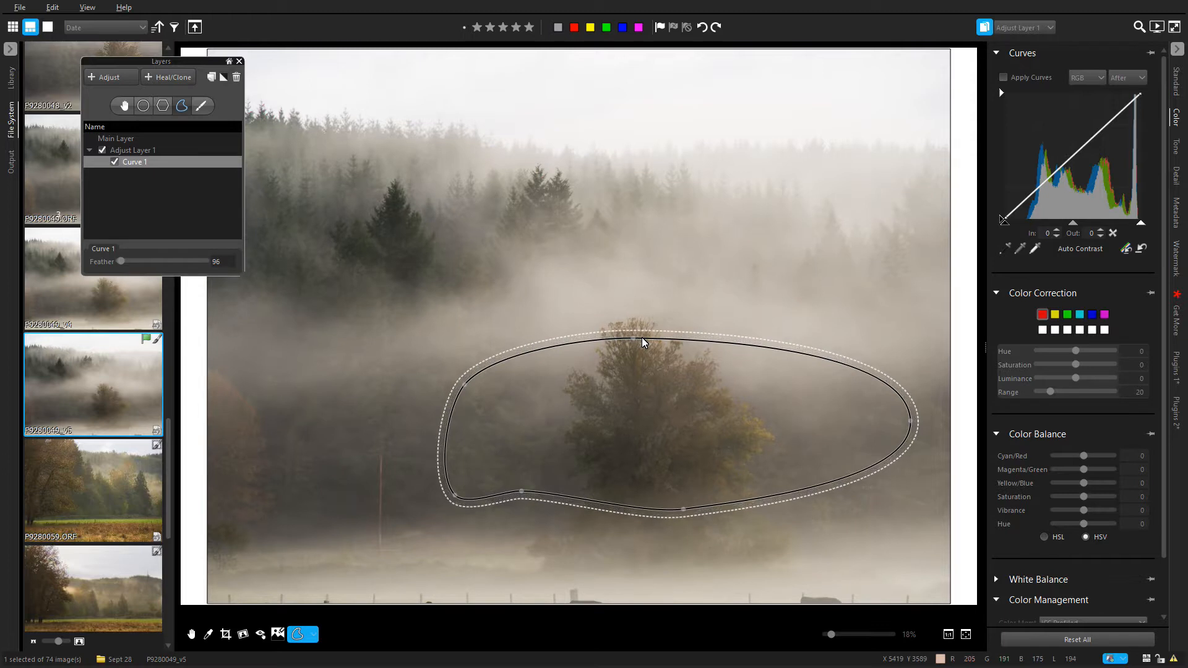
scroll(645, 339, up, 11)
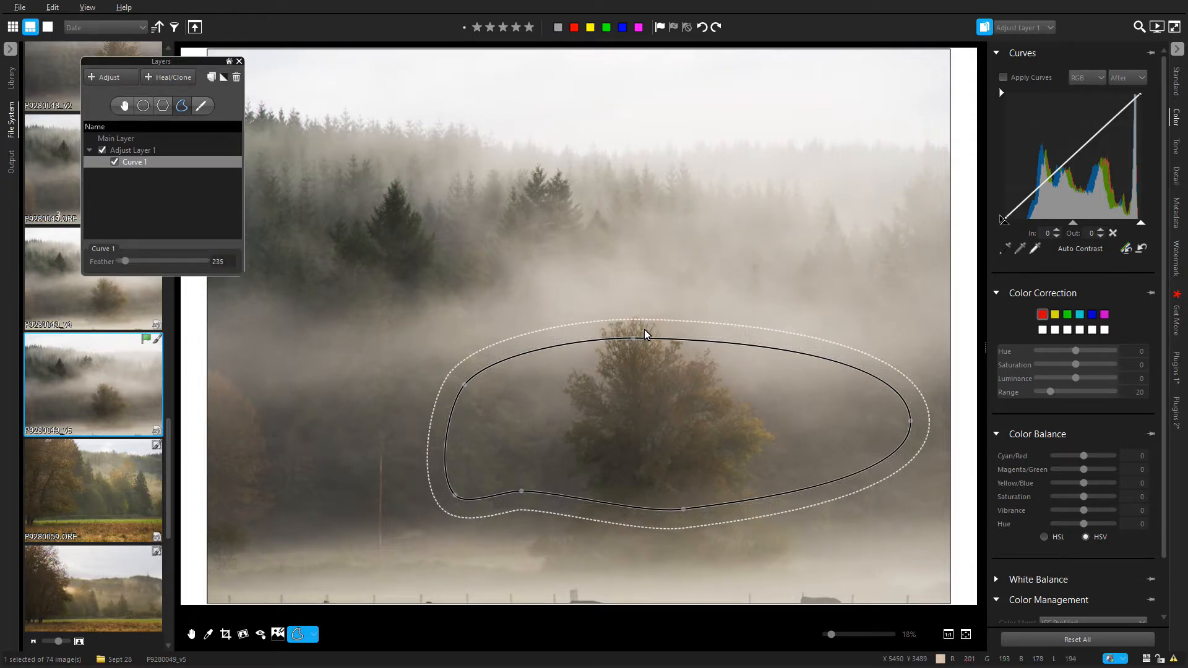
scroll(645, 334, up, 16)
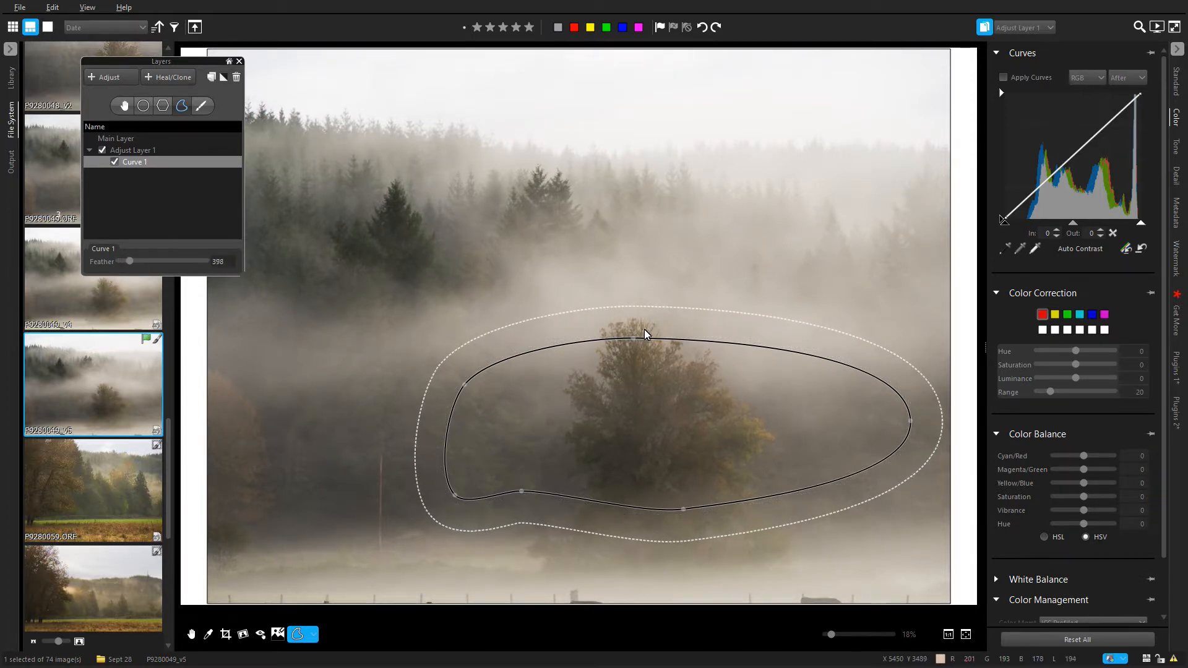
scroll(644, 334, up, 2)
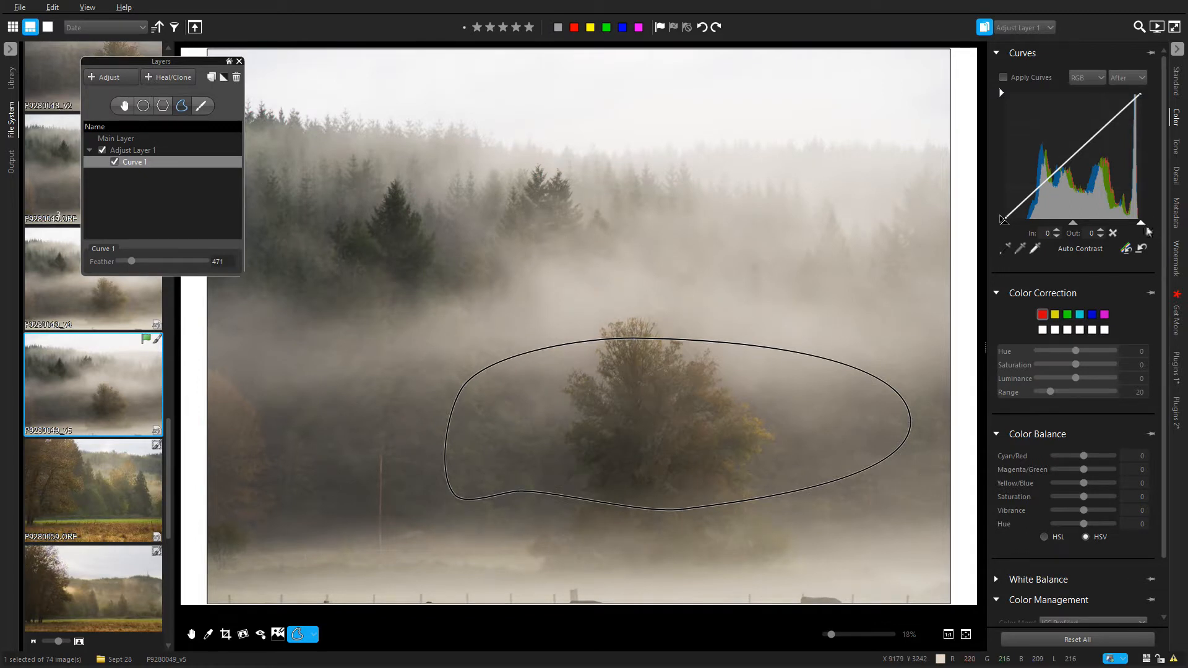
- Anchor the region's tone curve at In 85, Out 89, raise a point to In 173, Out 202, and undo a trial white point shift
click(1051, 177)
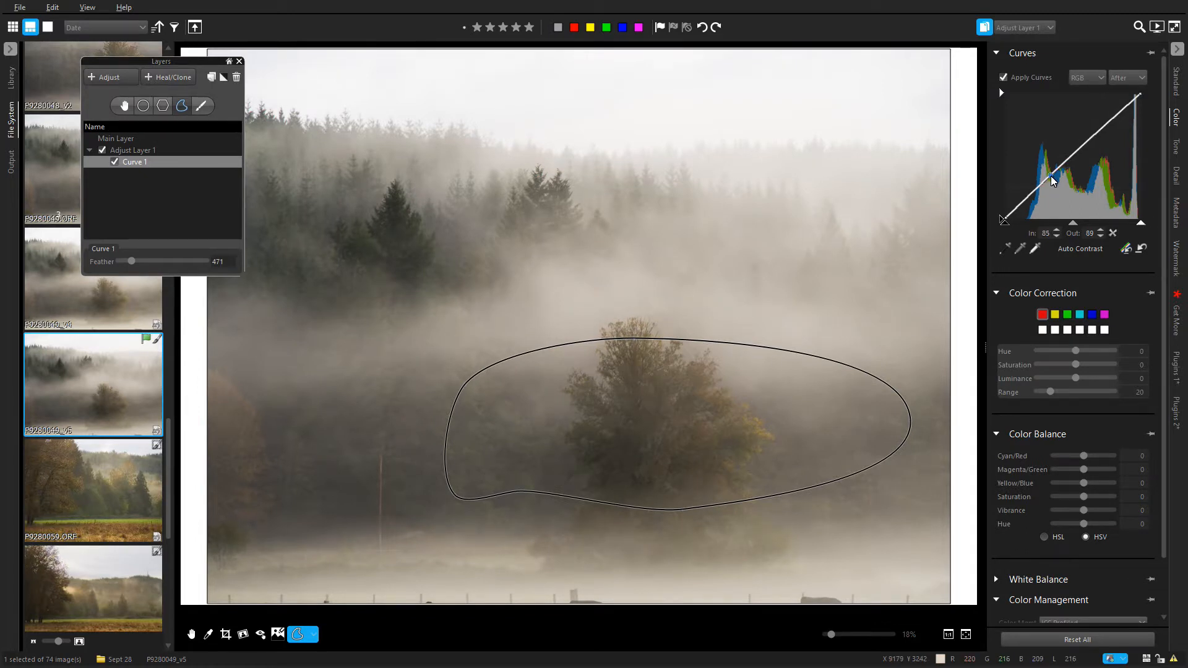
drag(1098, 133, 1097, 120)
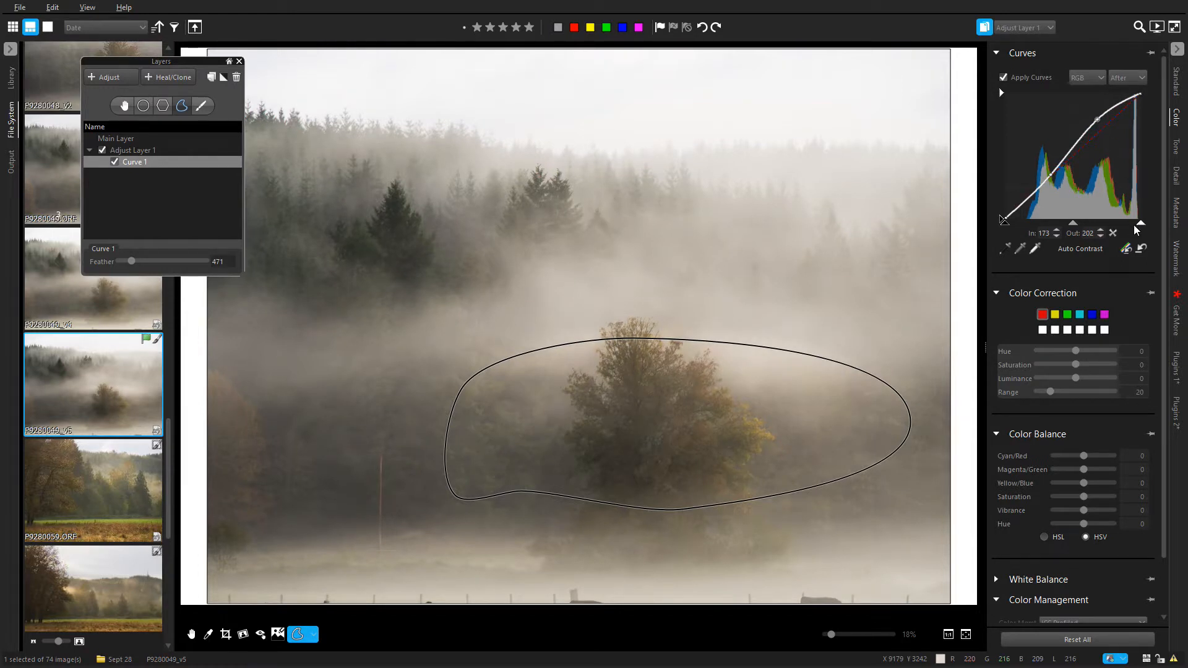
drag(1141, 222, 1135, 223)
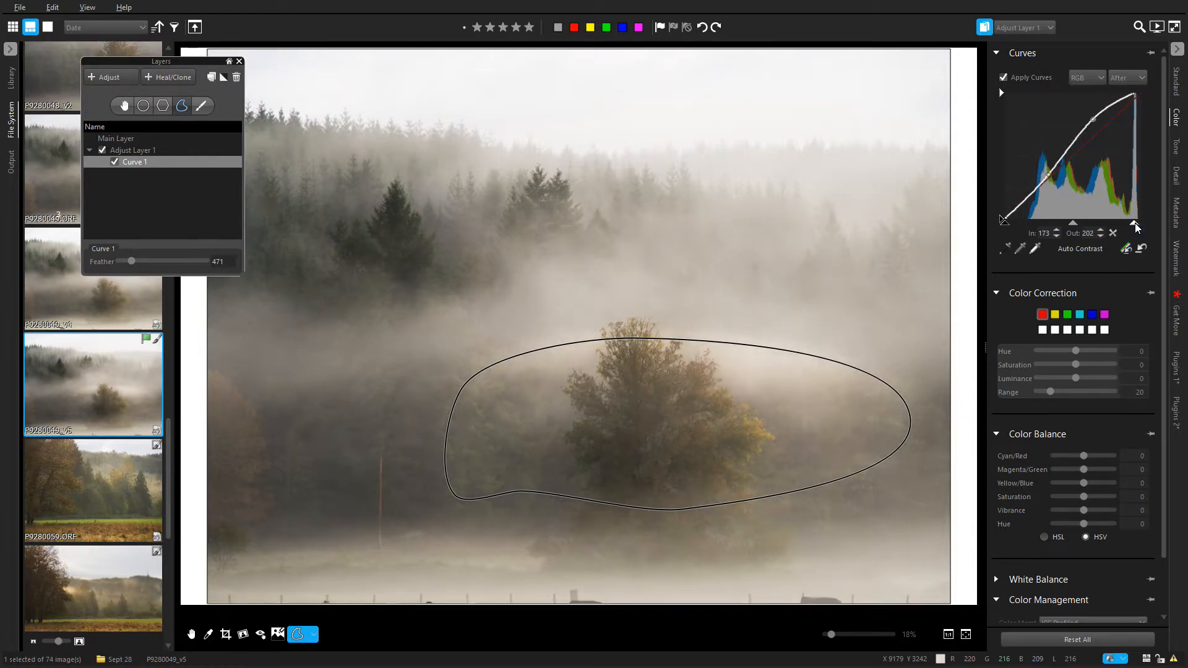
key(ctrl+z)
- Inspect the tree with the region outline hidden, try pulling the region's white point further inward, and undo that change
click(191, 634)
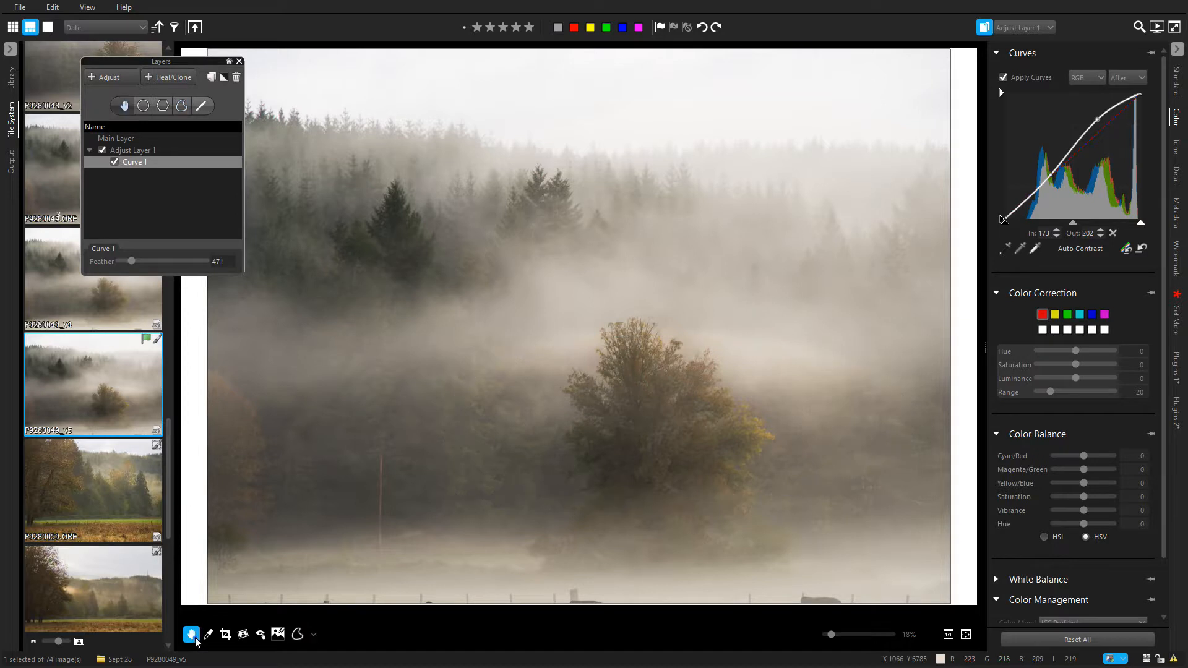
scroll(718, 402, up, 2)
scroll(796, 369, up, 1)
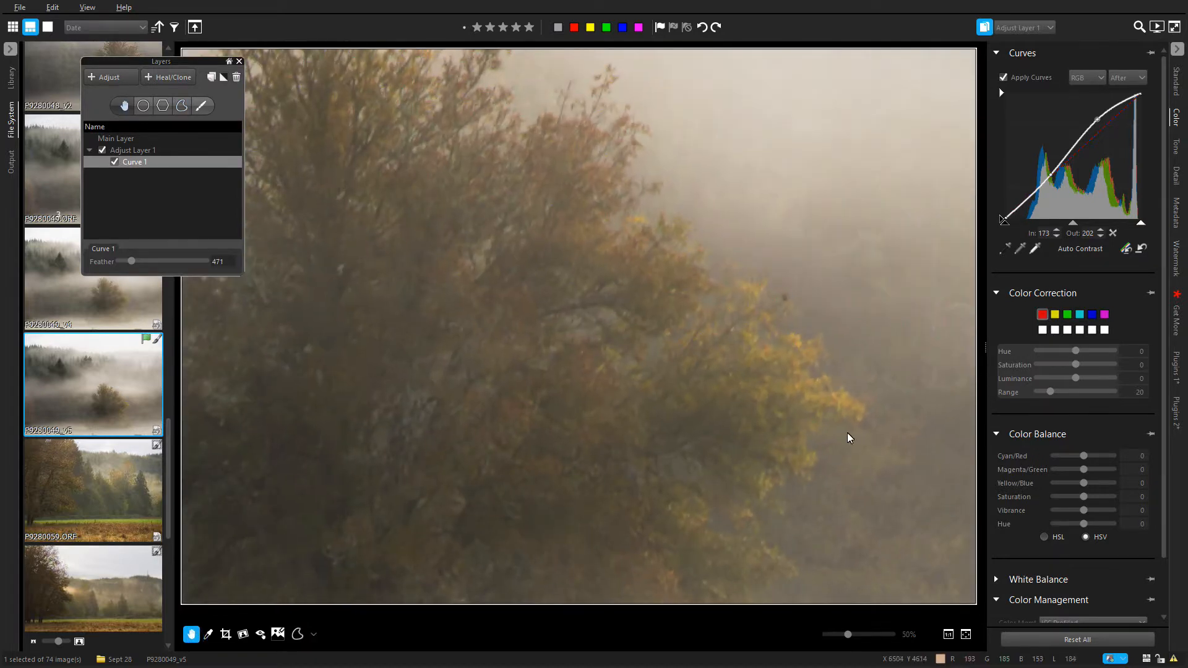
scroll(819, 470, down, 4)
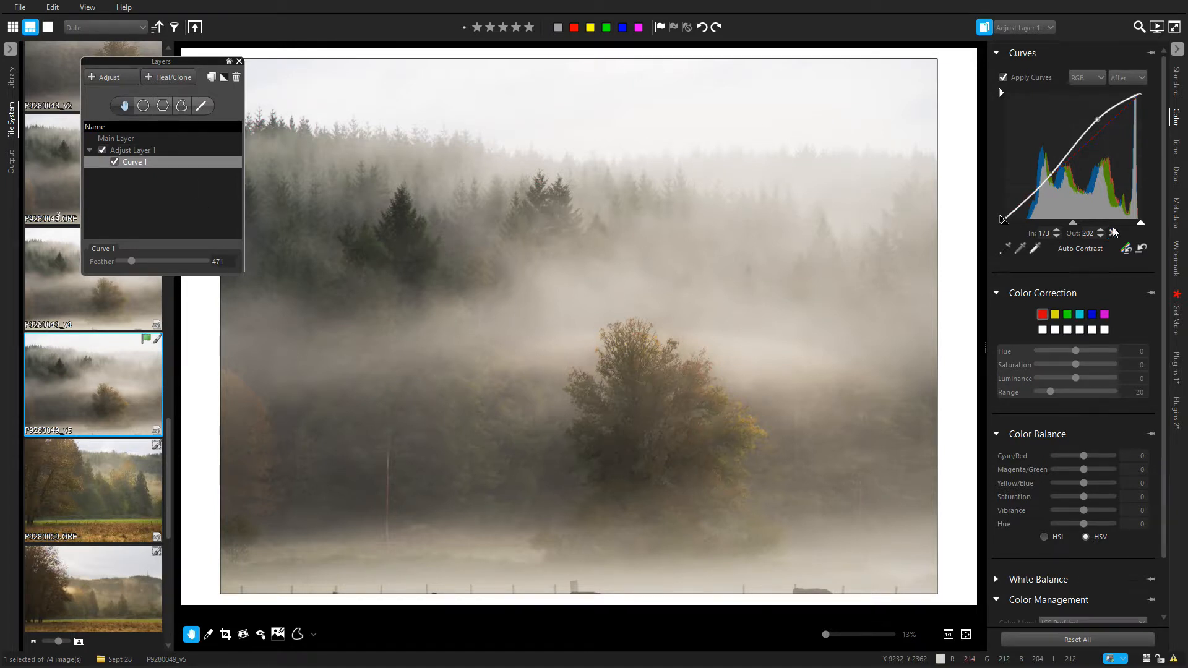
drag(1141, 225, 1126, 224)
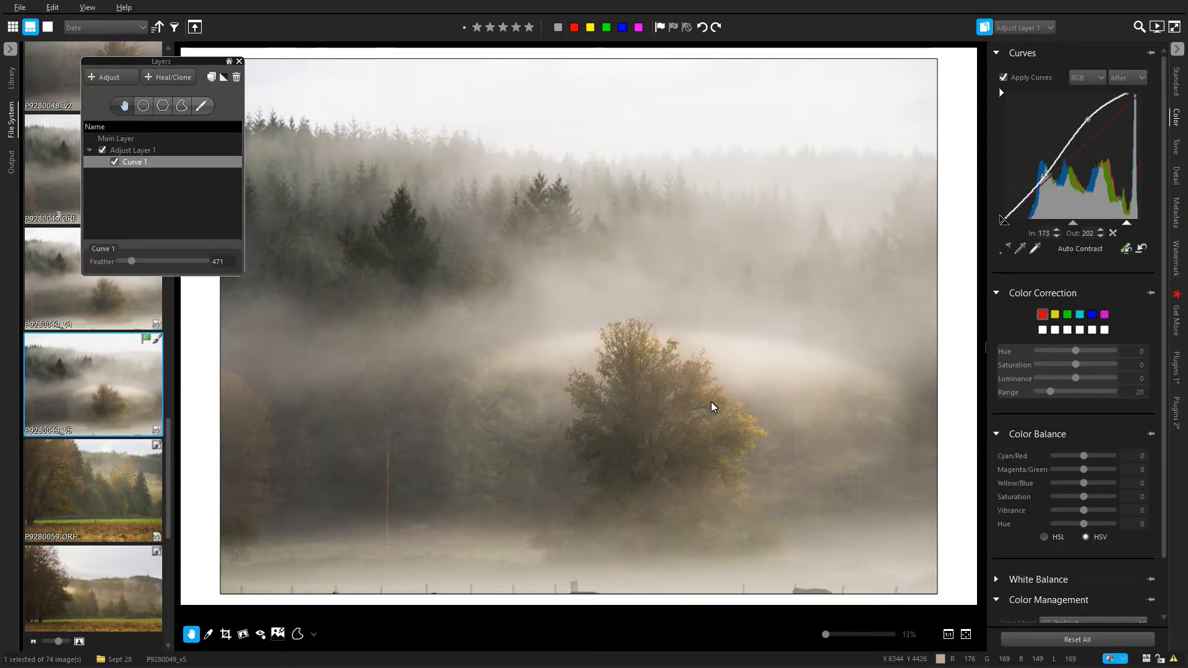
key(ctrl+z)
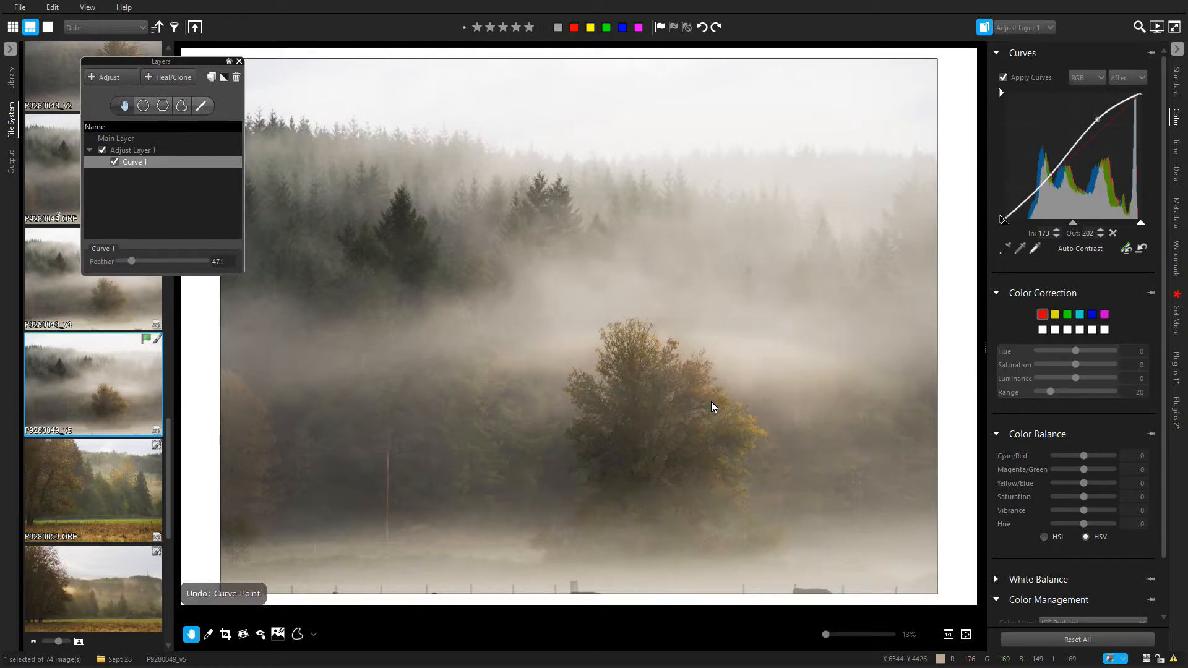
- Delete the curve region and its adjustment layer
click(238, 77)
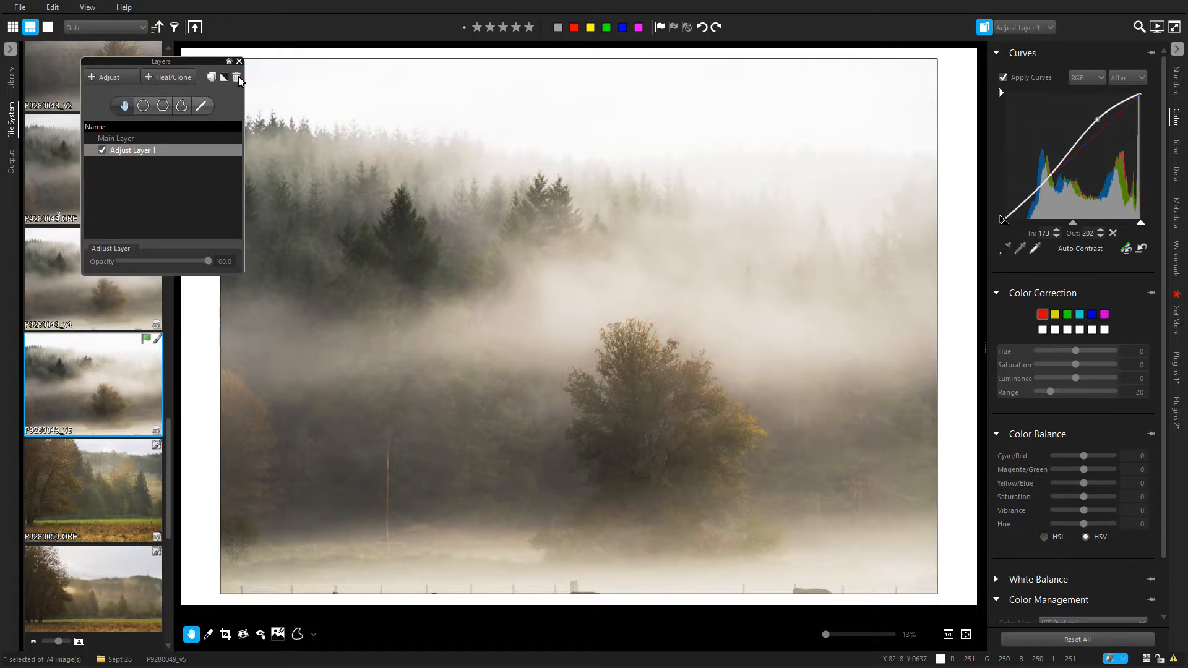
click(238, 78)
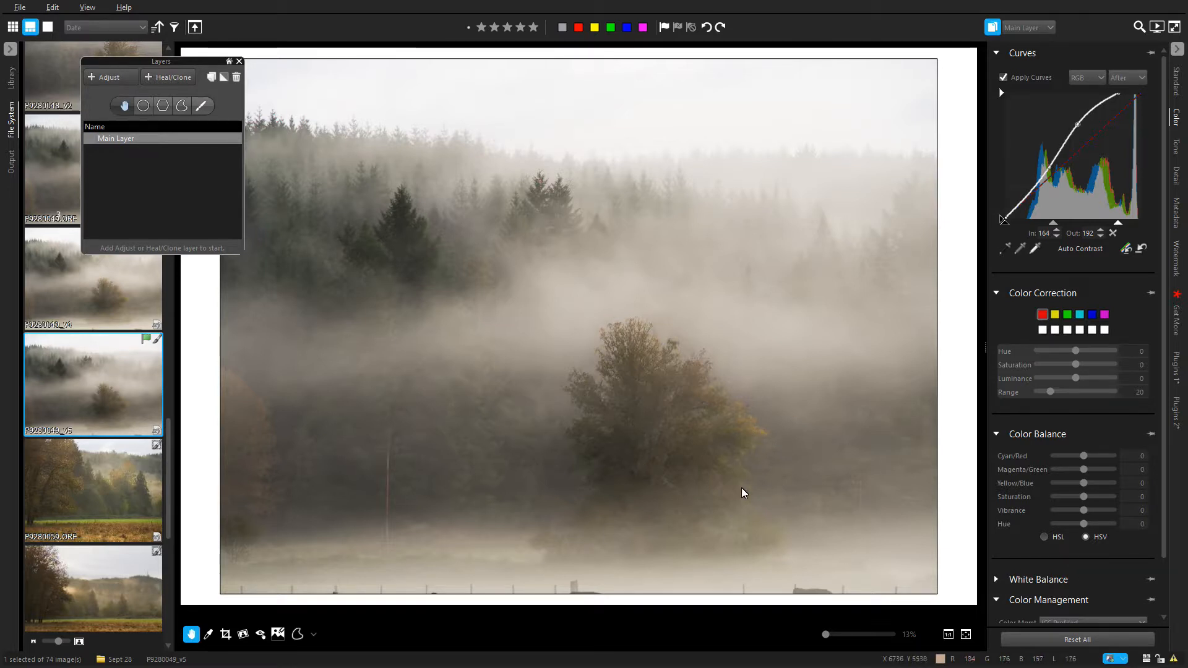
- Add an adjustment layer with a brush region and set the brush to Size 163 and Intensity 6
click(201, 105)
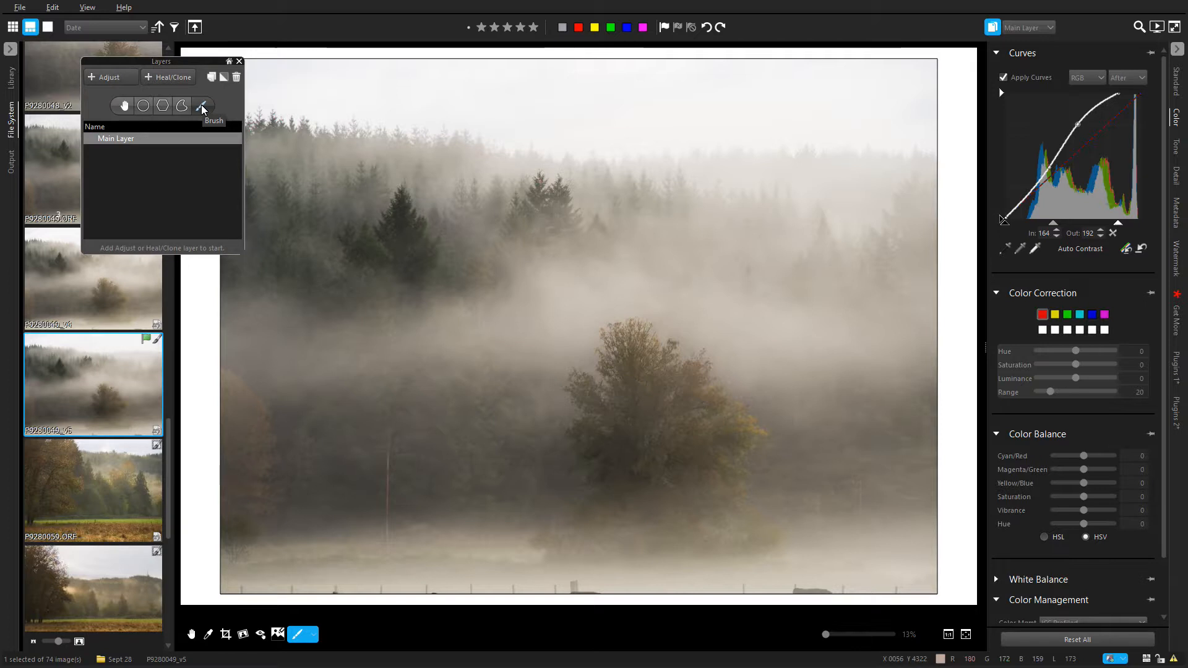
click(128, 79)
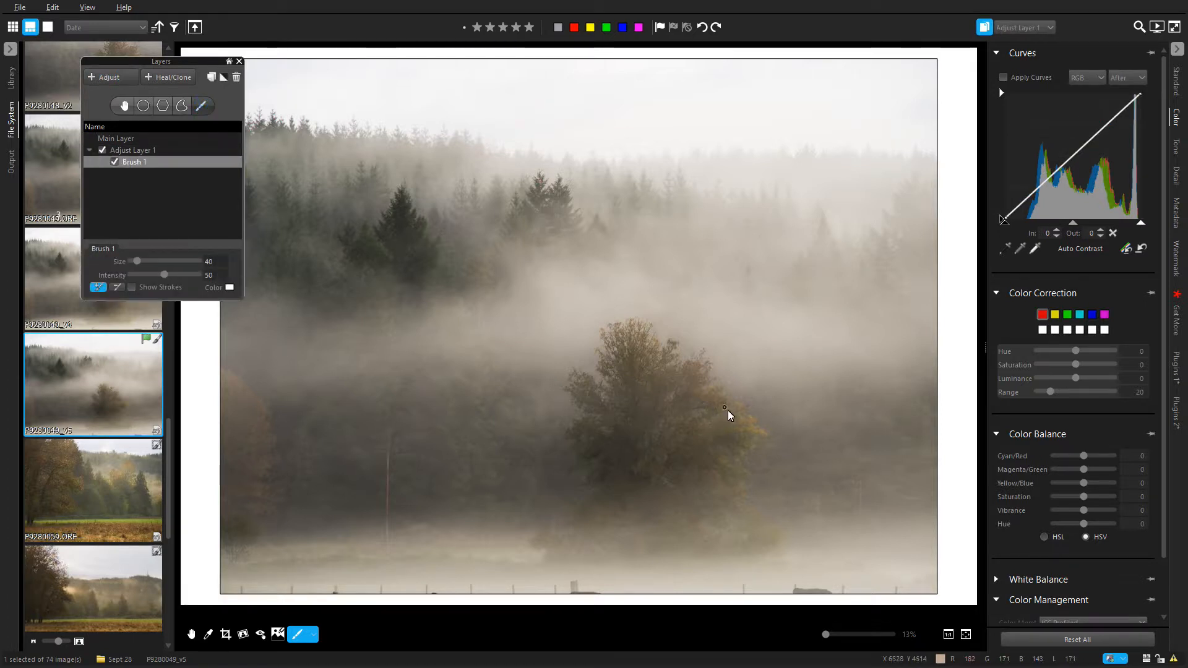
scroll(750, 433, up, 3)
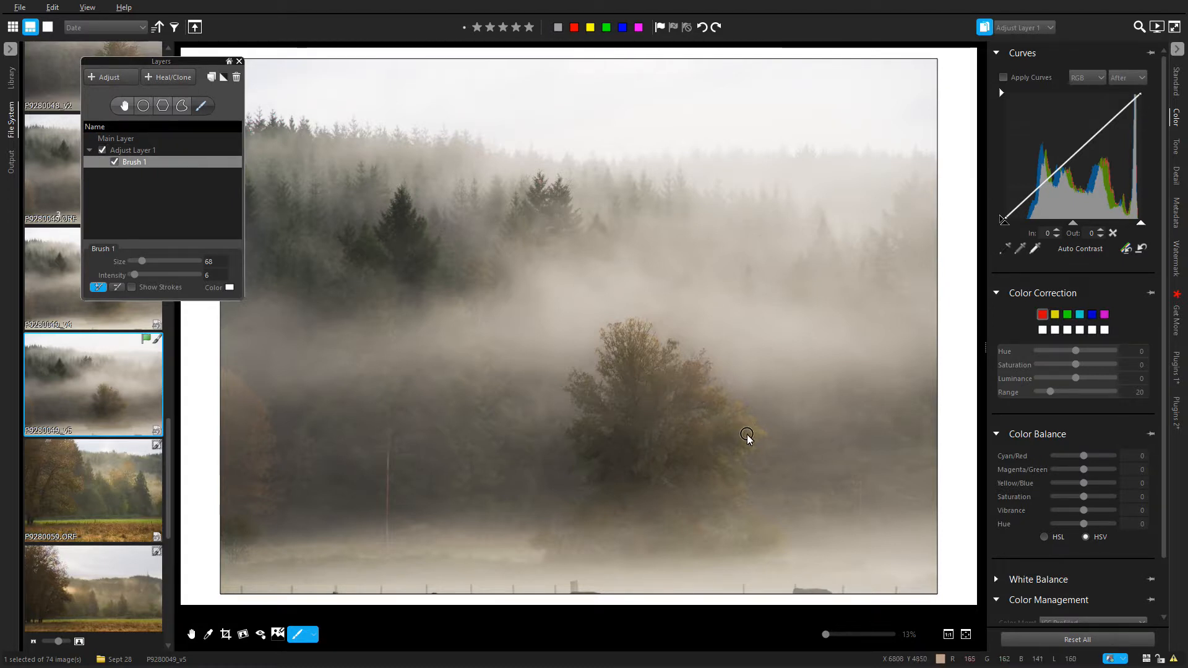
scroll(744, 421, up, 10)
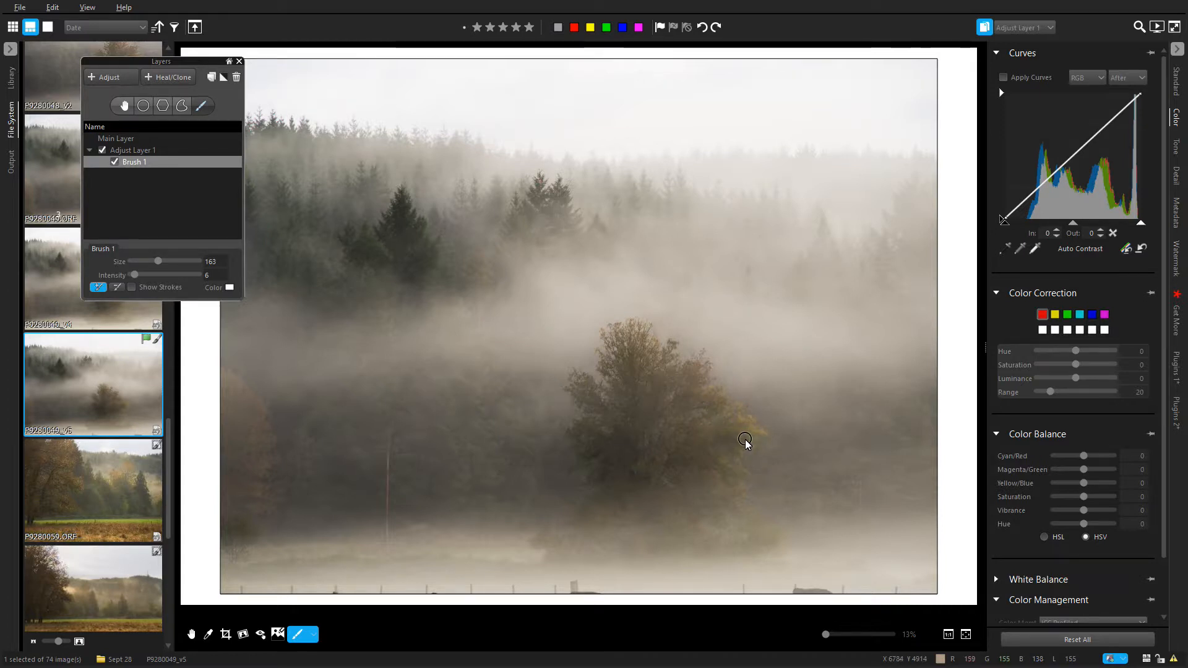
- Dab the brush on the golden foliage at the tree's right edge and turn on the display of strokes
key(space)
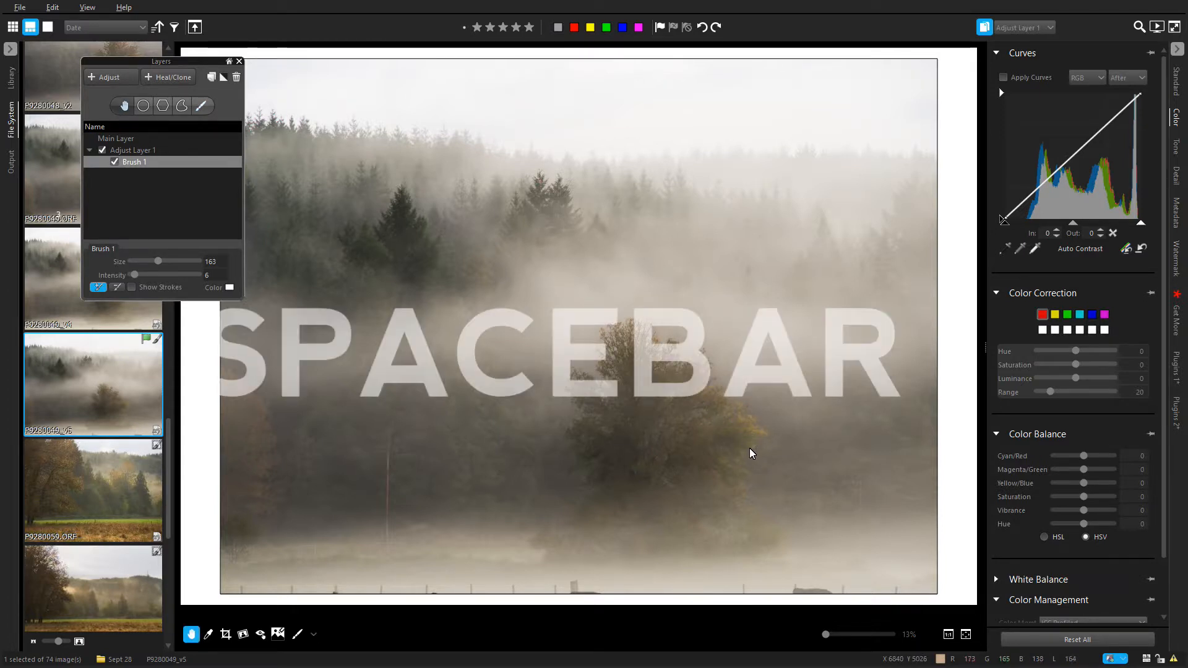
click(748, 448)
click(770, 437)
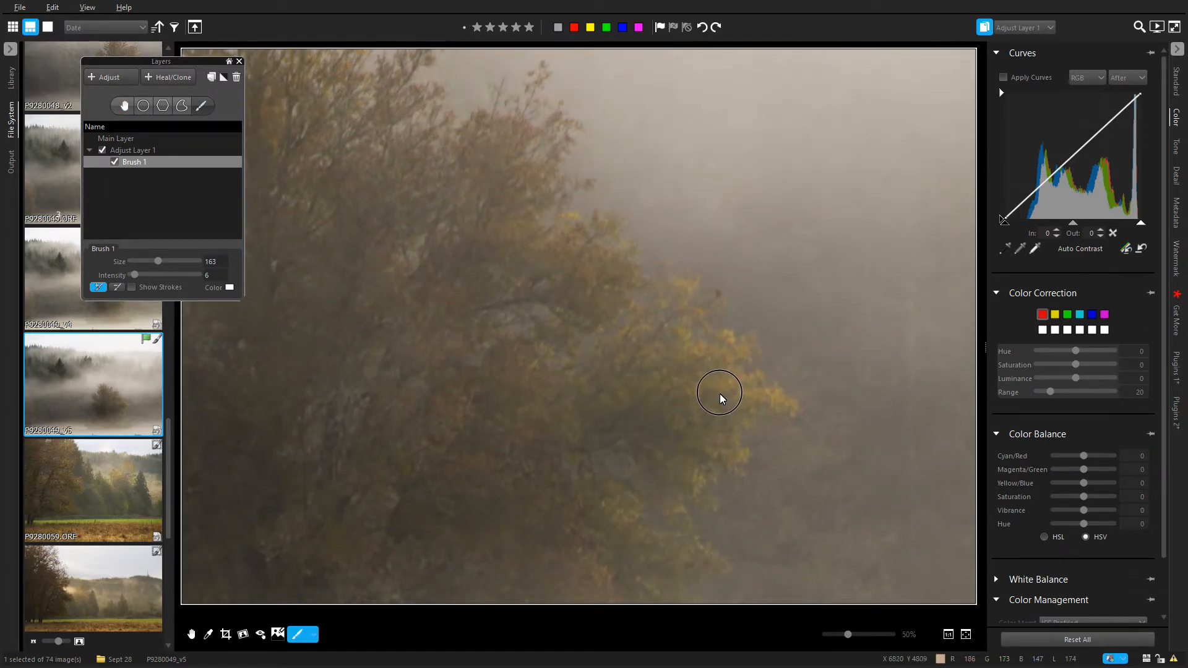
key(space)
scroll(718, 391, down, 2)
key(space)
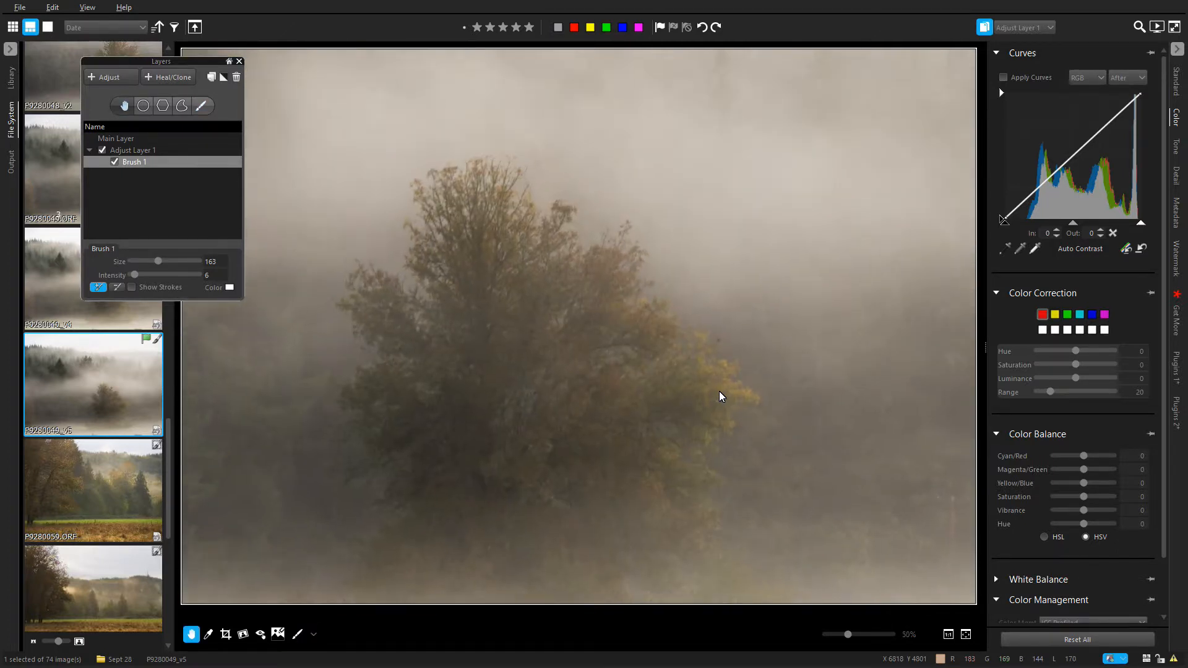
click(720, 396)
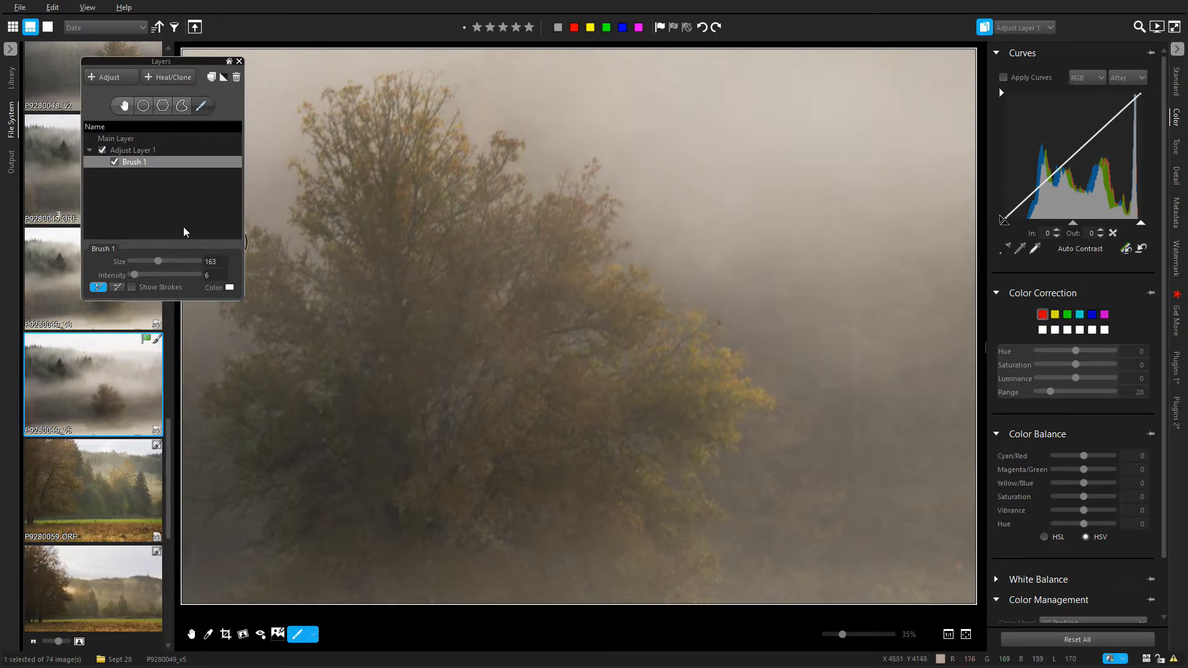
click(131, 287)
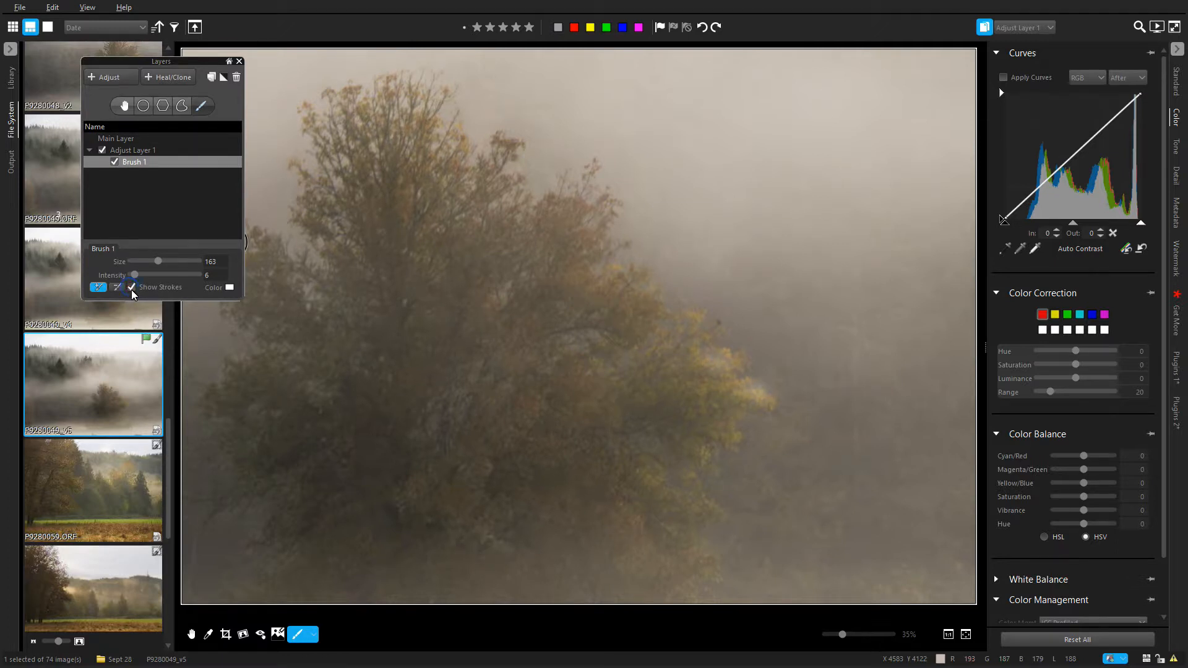
- Dab more highlights onto the leaf clusters along the tree's right side with the brush at Size 151 and Intensity 6
click(728, 438)
click(709, 447)
click(646, 473)
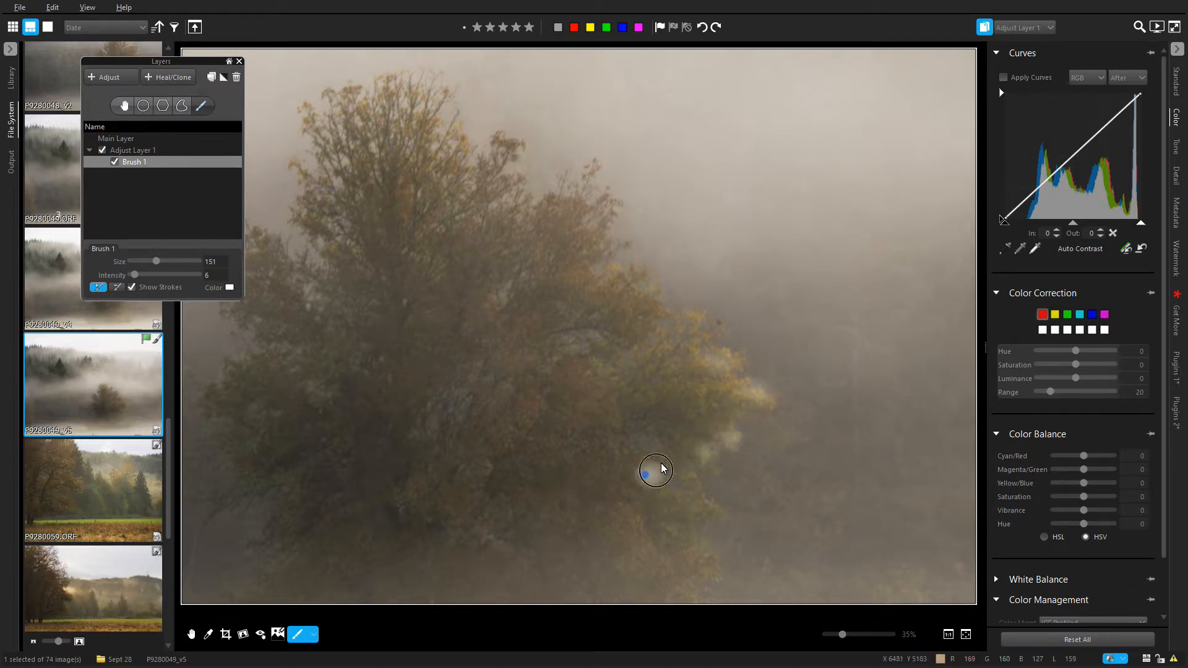
click(686, 474)
click(710, 391)
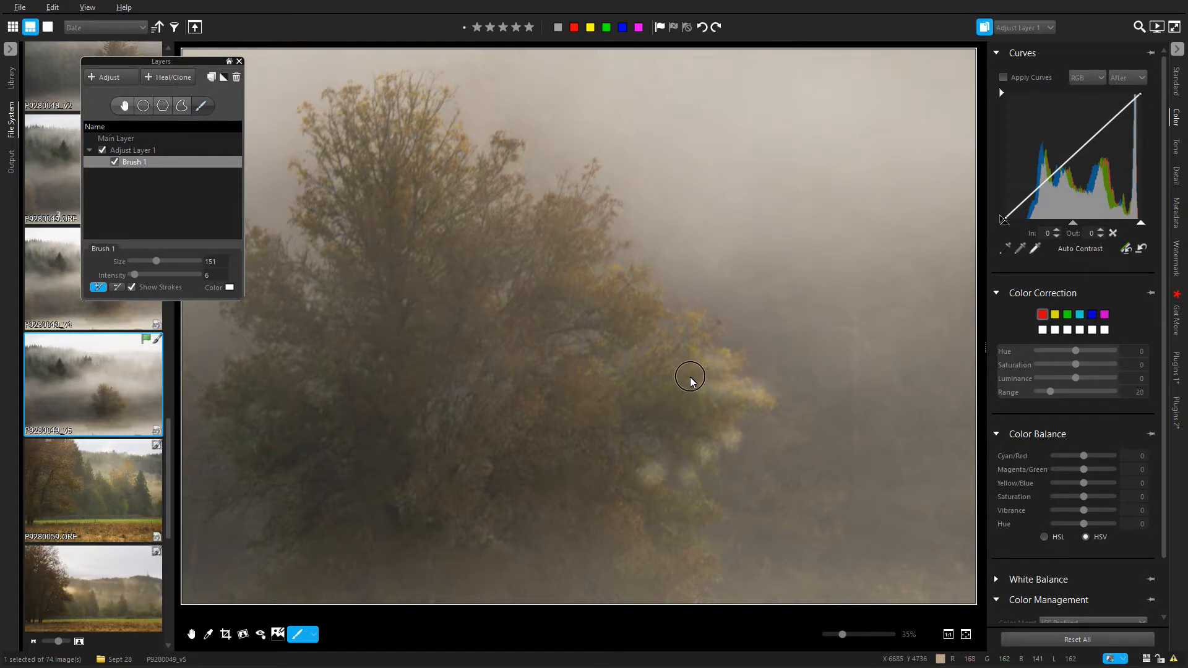
click(692, 355)
click(695, 316)
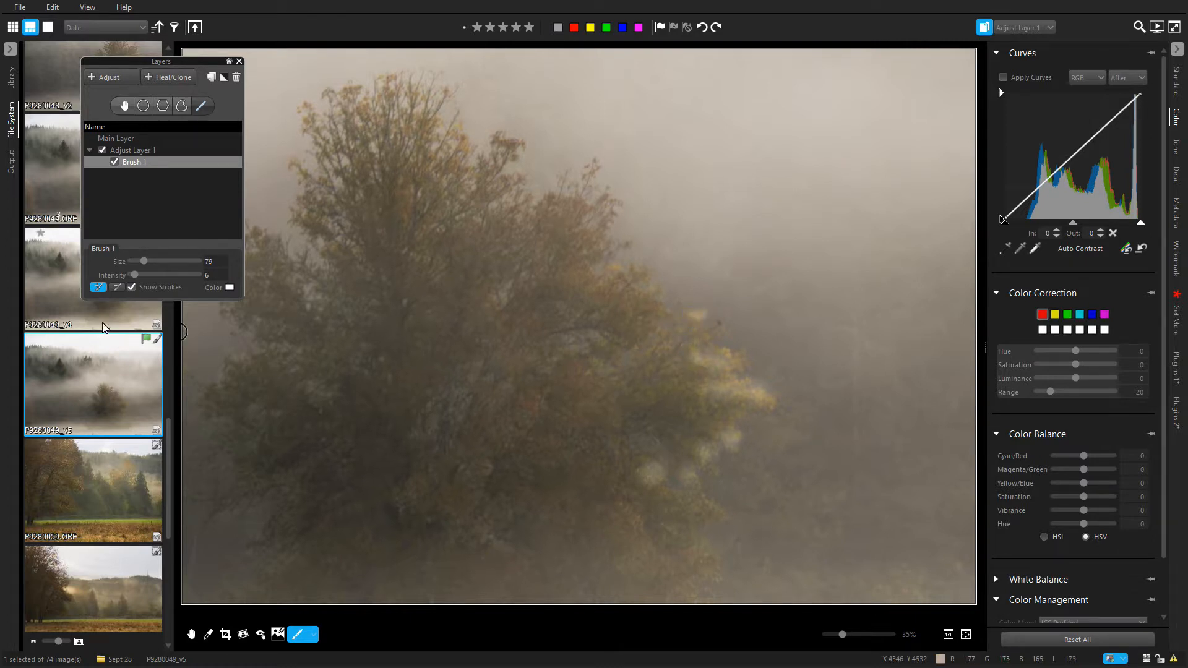
- Set the brush to Size 107 and Intensity 3 and dab the foliage on the tree's lower right side
click(729, 355)
key(Return)
click(703, 512)
click(703, 511)
click(694, 545)
key(Escape)
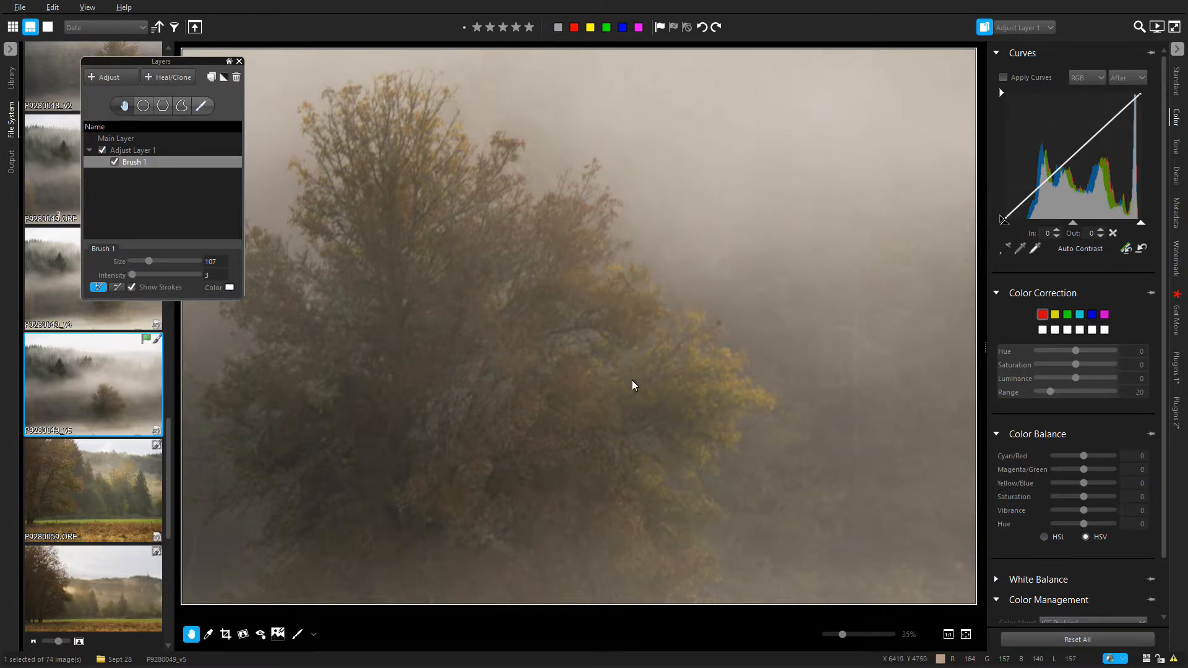
- Paint strokes over the tree's upper right foliage with the brush at Size 114 and Intensity 3
scroll(637, 334, up, 5)
key(b)
mouse_move(662, 221)
mouse_down()
mouse_move(780, 209)
mouse_move(669, 240)
mouse_move(704, 261)
mouse_up()
mouse_move(668, 104)
mouse_down()
mouse_move(579, 168)
mouse_move(699, 168)
mouse_move(871, 111)
mouse_move(793, 137)
mouse_move(821, 126)
mouse_move(830, 140)
mouse_move(781, 172)
mouse_up()
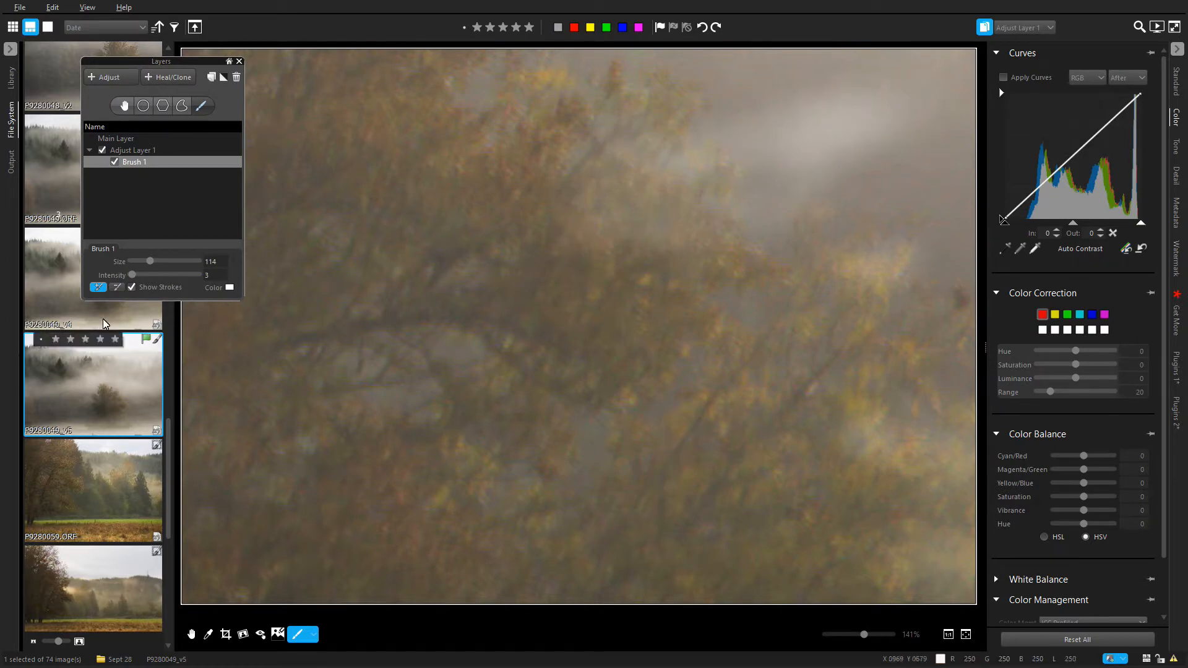
- Switch the brush to erasing at Intensity 36 and remove the strokes spilling into the fog beside the tree
click(116, 288)
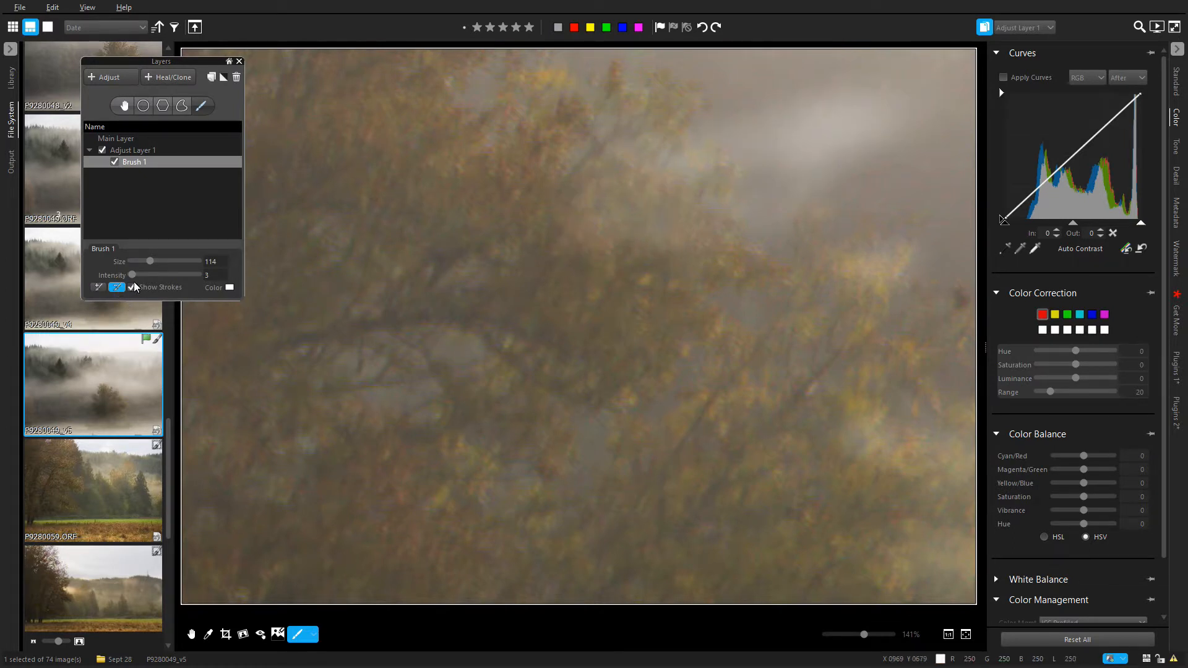
drag(131, 276, 154, 274)
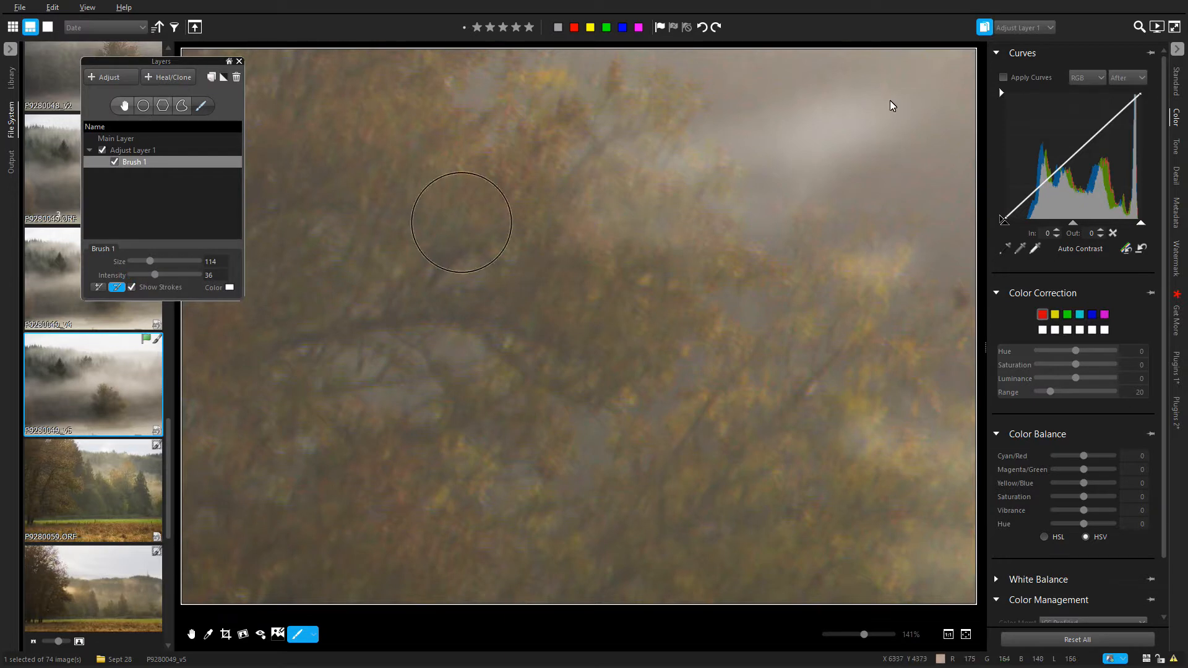
mouse_move(900, 105)
mouse_down()
mouse_move(881, 128)
mouse_move(841, 90)
mouse_move(812, 110)
mouse_move(824, 141)
mouse_move(780, 118)
mouse_move(730, 133)
mouse_move(774, 129)
mouse_move(767, 217)
mouse_move(772, 169)
mouse_move(909, 133)
mouse_up()
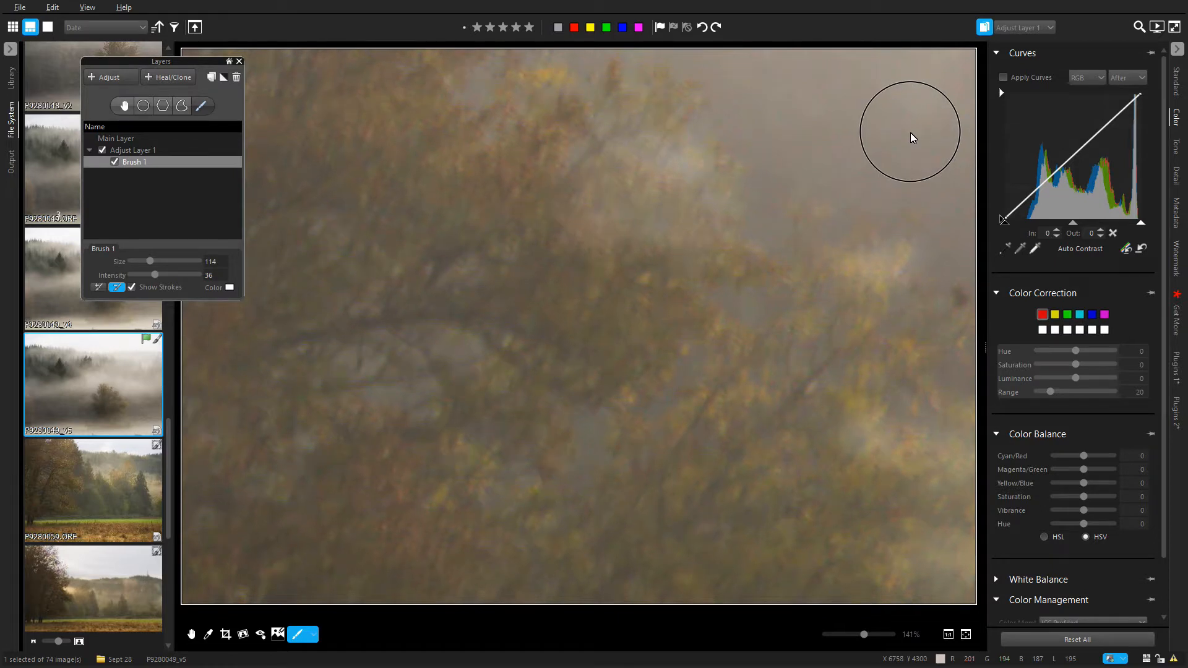
- Set the brush Intensity to 5 and switch it back to adding strokes
double_click(209, 276)
text(5)
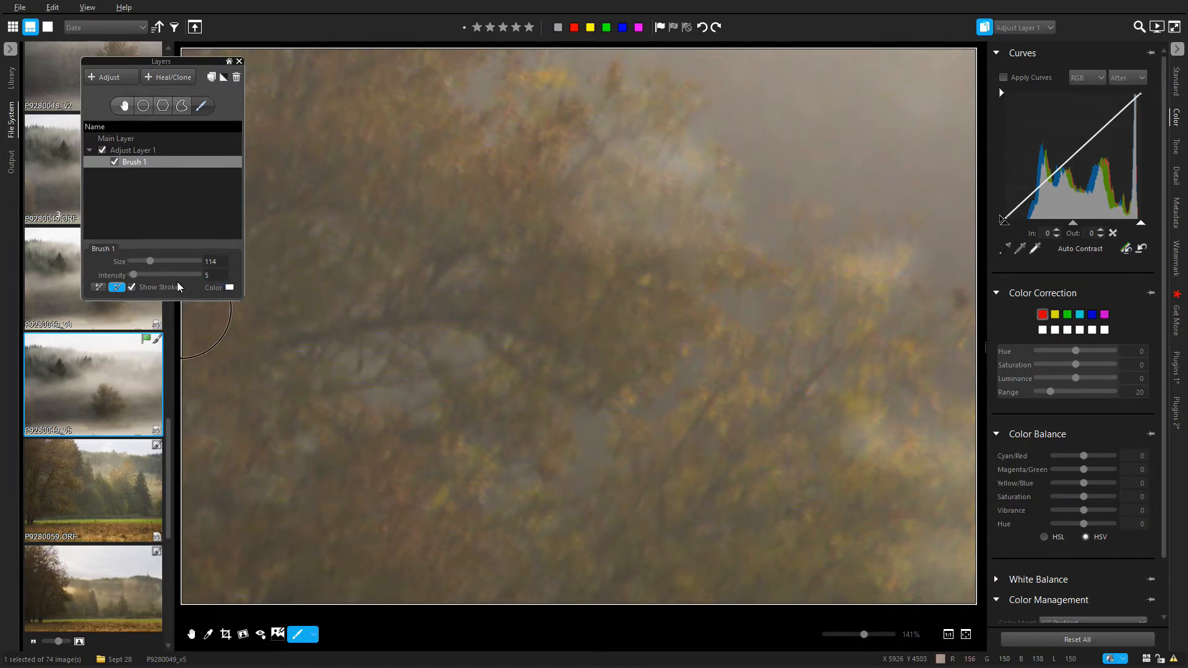
key(Escape)
scroll(573, 465, down, 3)
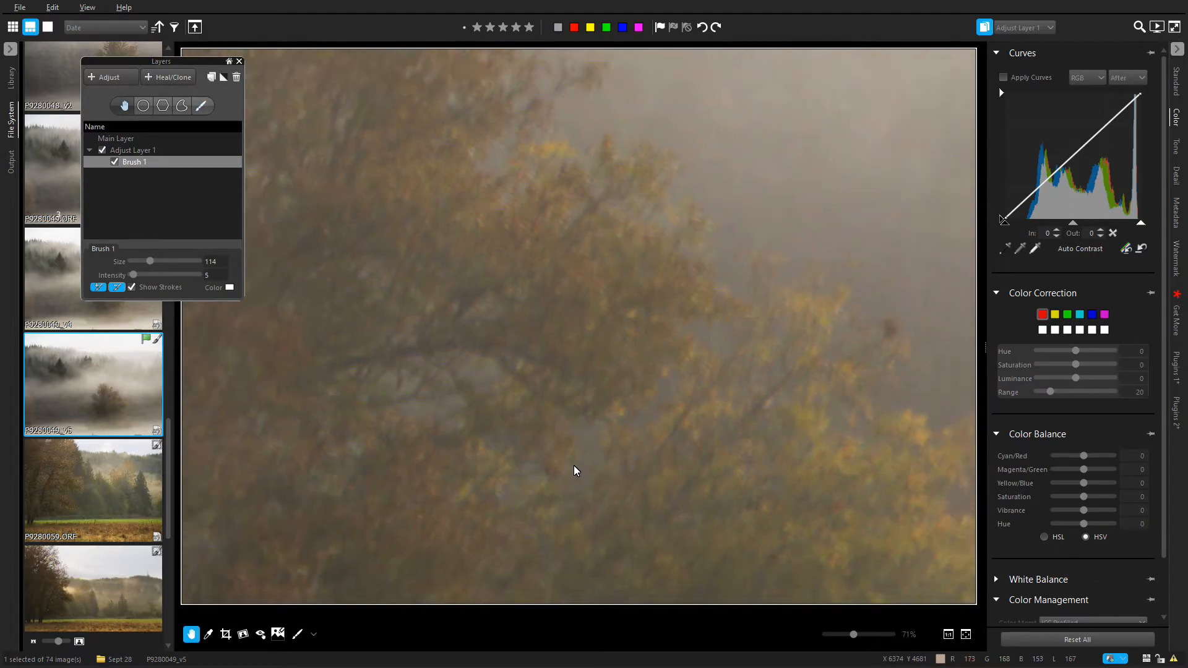
key(space)
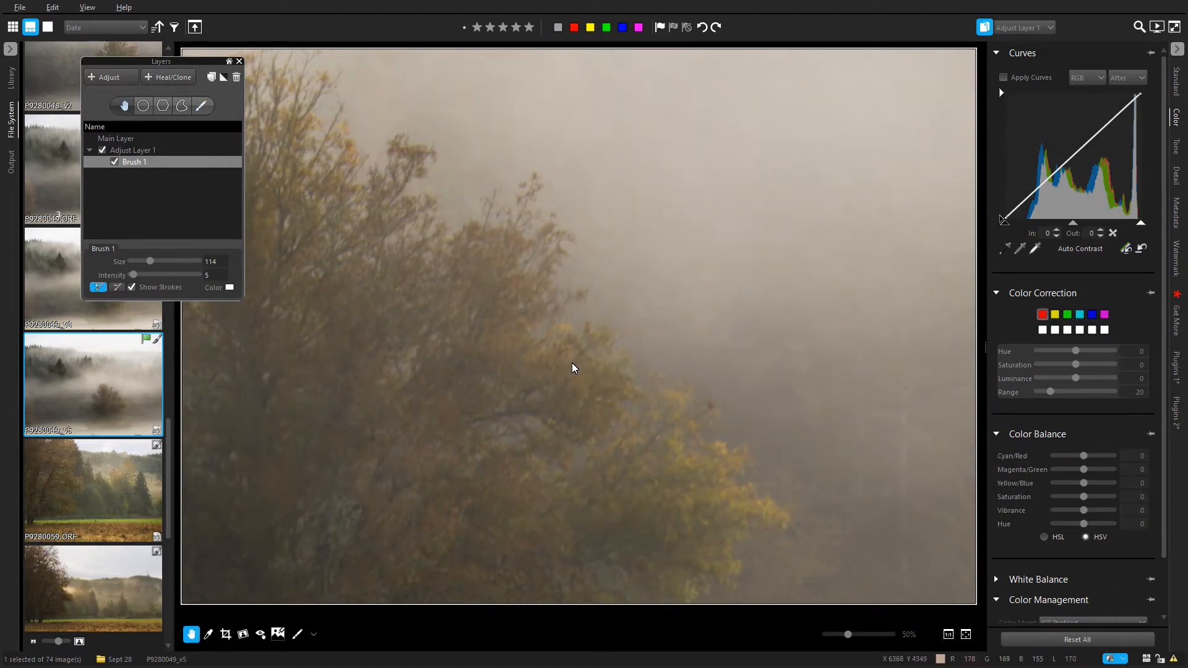
scroll(571, 365, down, 1)
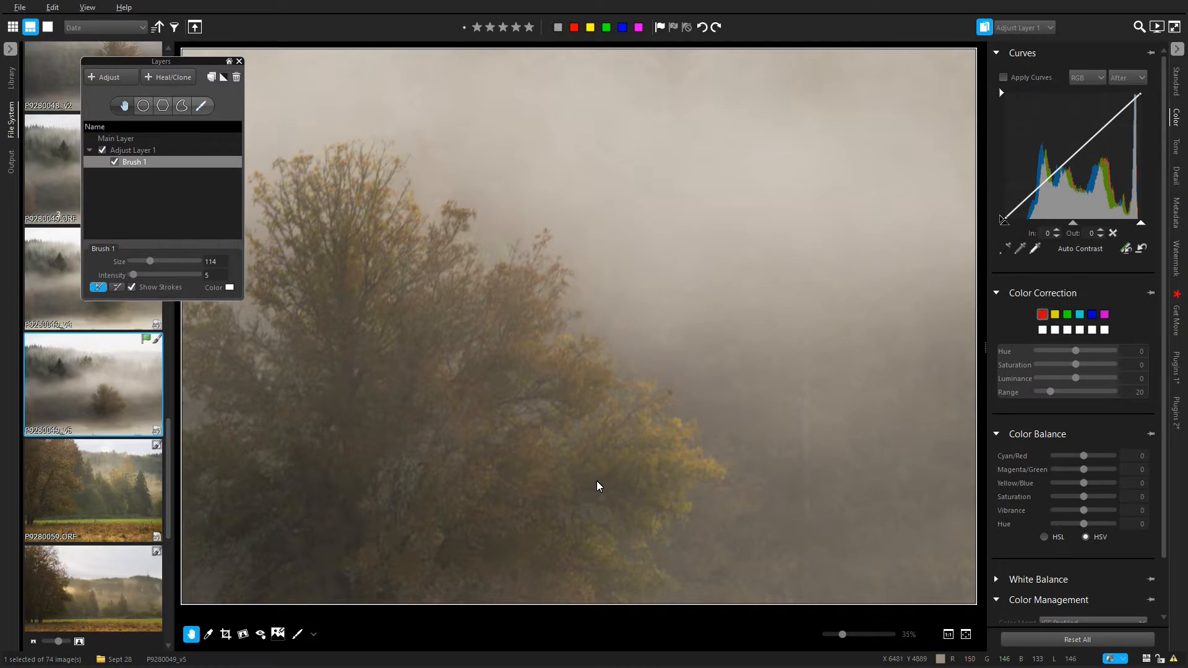
- Paint several strokes across the right half of the tree's foliage with the brush at Size 114 and Intensity 5
scroll(596, 480, up, 3)
drag(650, 398, 588, 414)
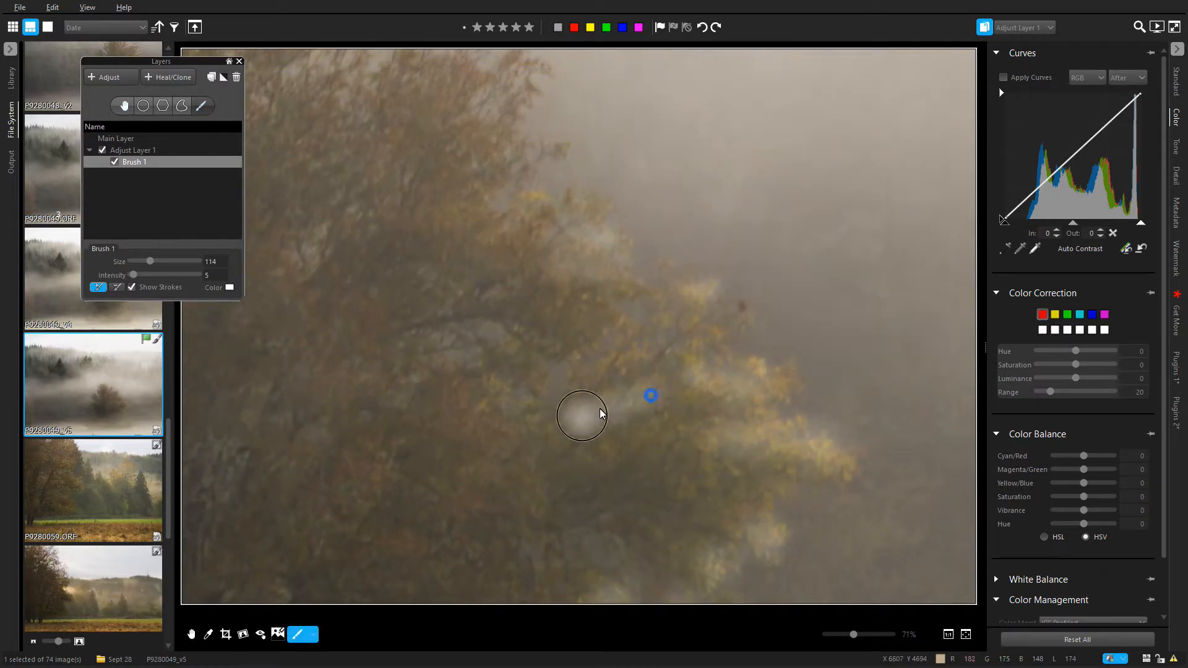
drag(669, 418, 582, 475)
drag(485, 407, 515, 353)
drag(638, 353, 592, 385)
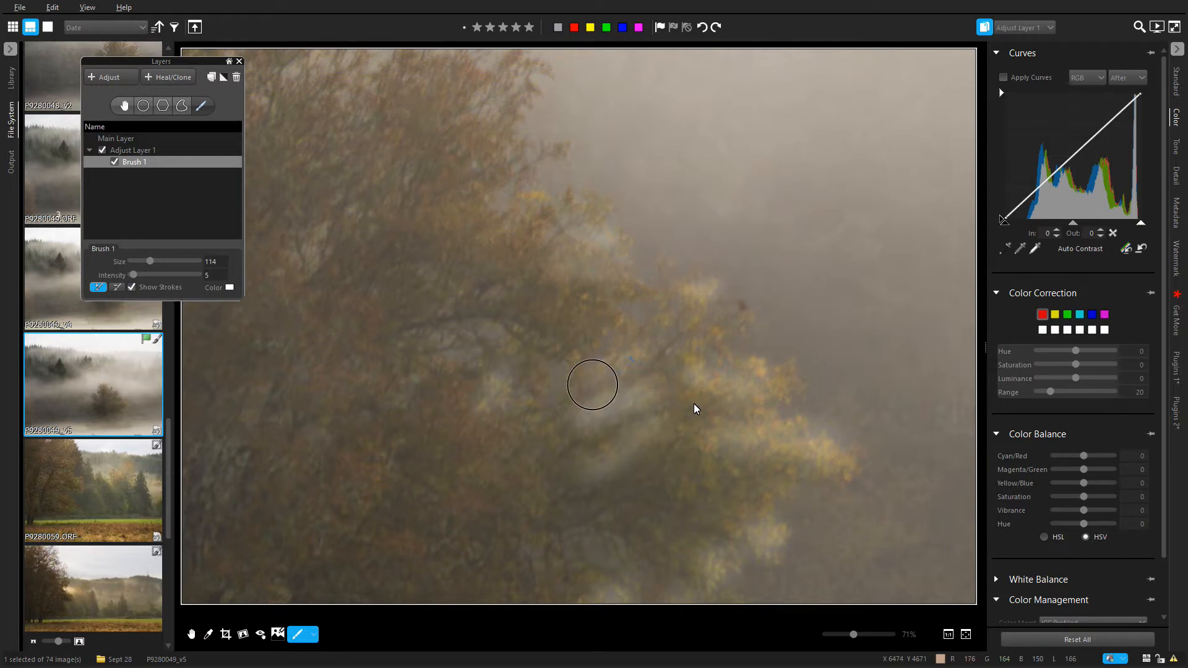
mouse_move(700, 450)
mouse_down()
mouse_move(714, 477)
mouse_move(784, 468)
mouse_move(726, 522)
mouse_move(683, 501)
mouse_move(785, 437)
mouse_up()
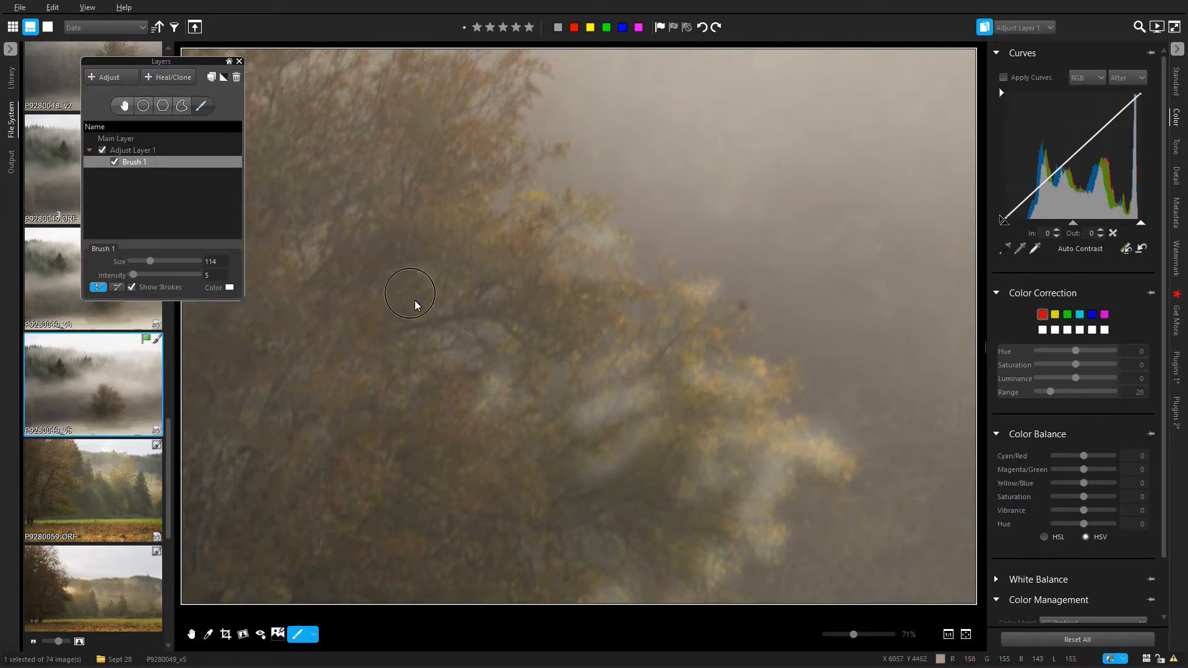
click(193, 634)
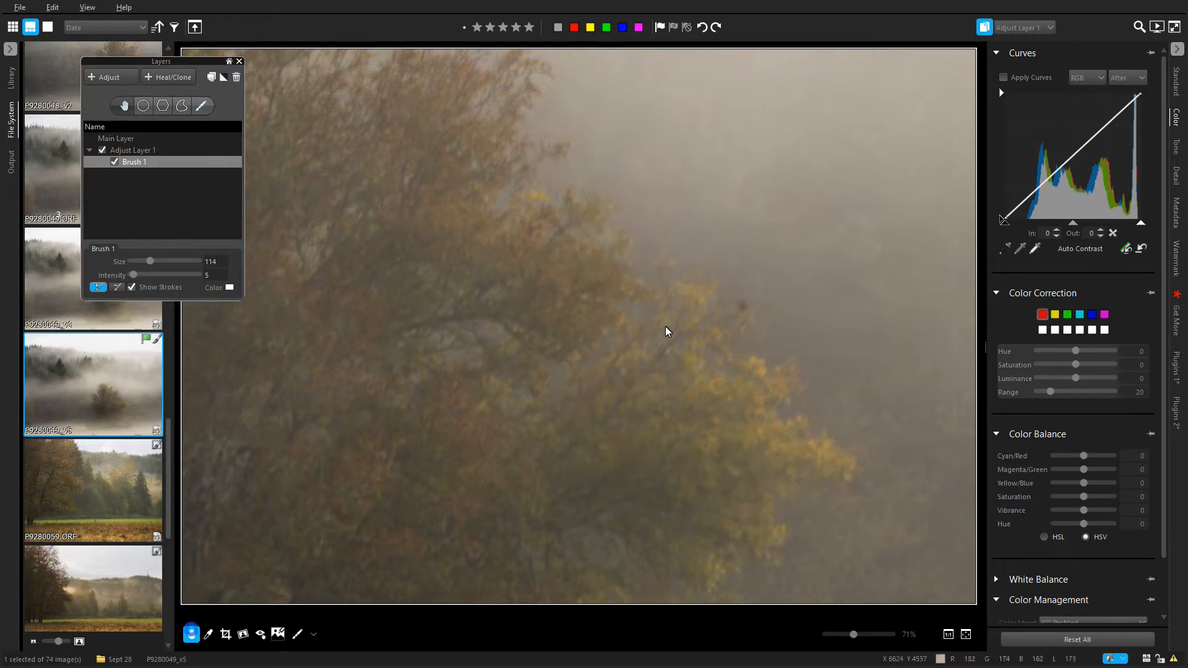
- Hide the strokes, pull the curve's white point inward, anchor its midtones, and raise an upper point to In 177, Out 205
click(130, 288)
drag(1141, 229, 1108, 212)
click(1055, 162)
drag(1084, 132, 1083, 117)
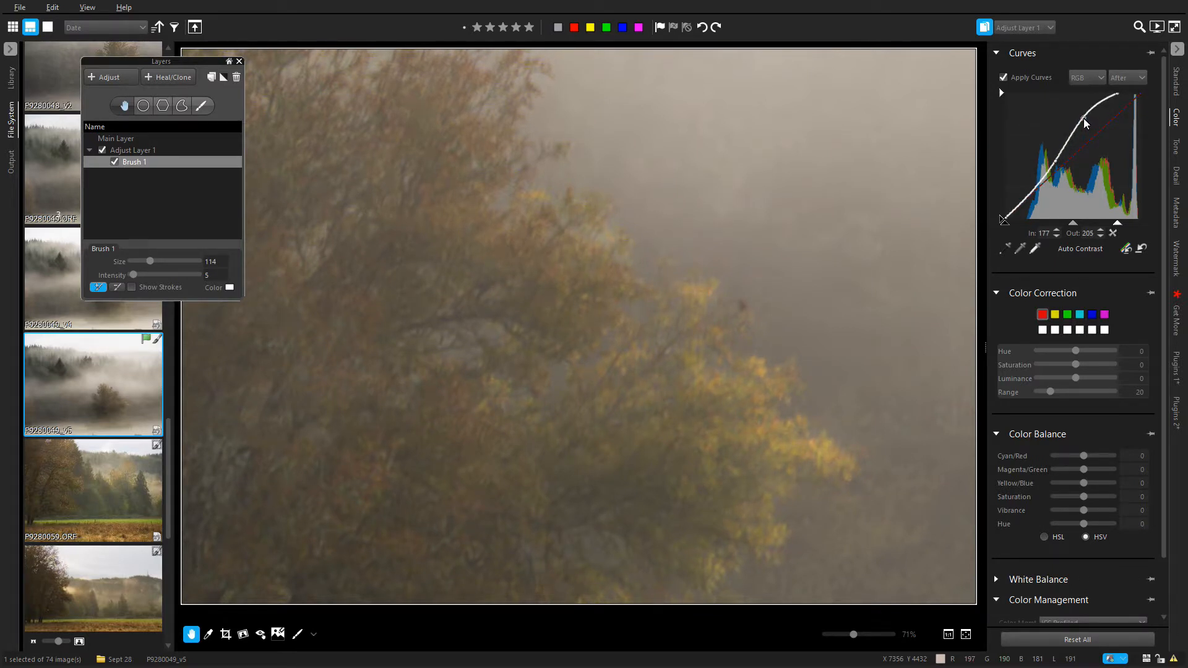
- Compare the tree with Adjust Layer 1 switched off and on
scroll(582, 429, down, 1)
scroll(583, 434, down, 1)
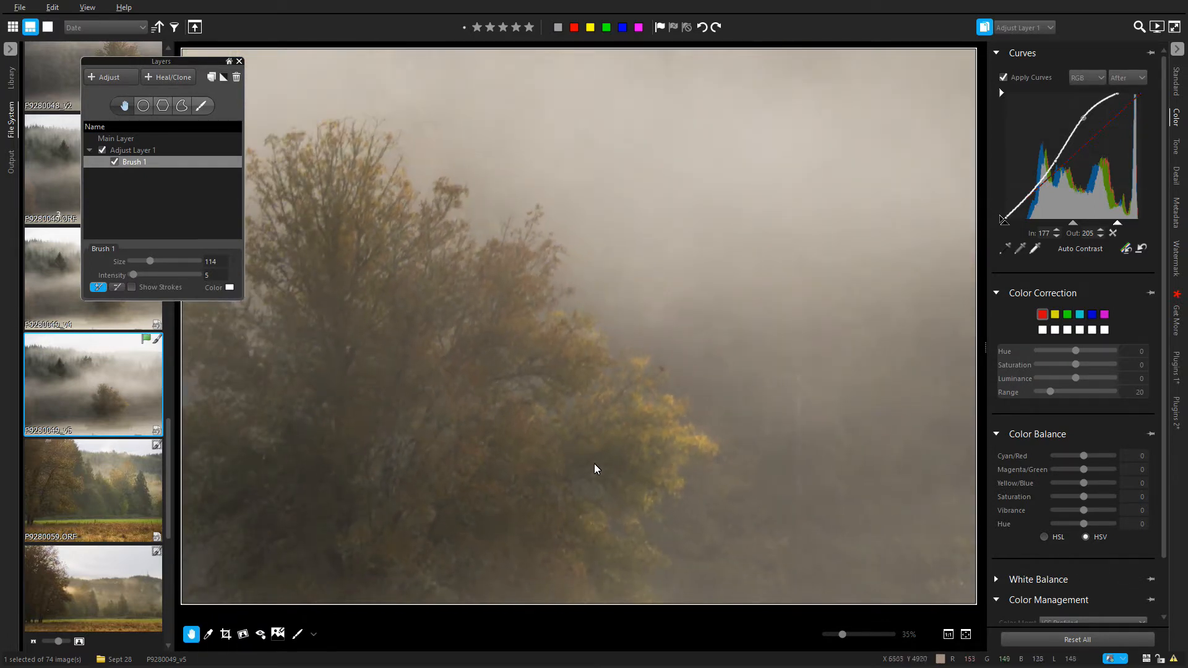
click(1176, 75)
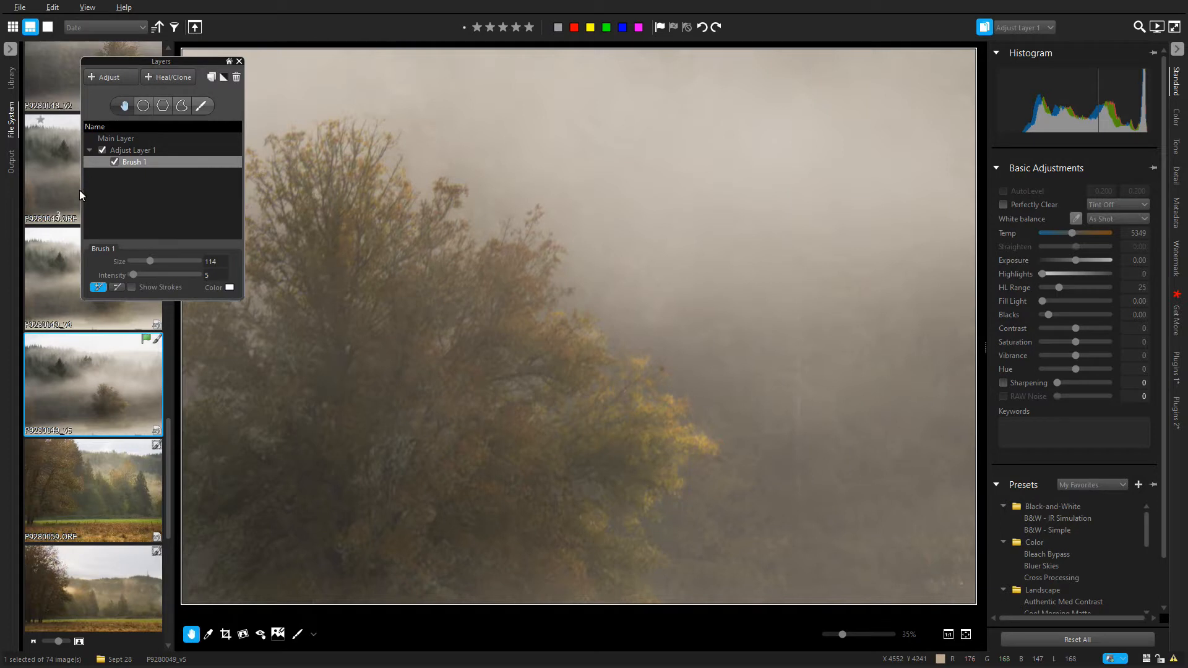
click(101, 151)
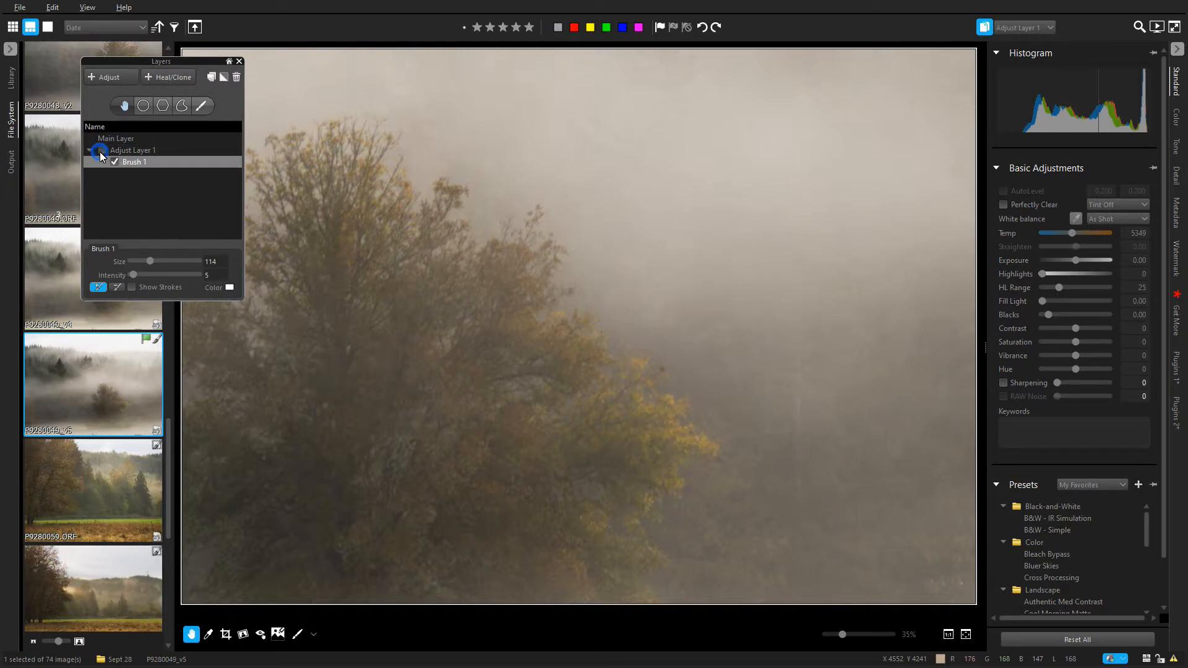
click(101, 151)
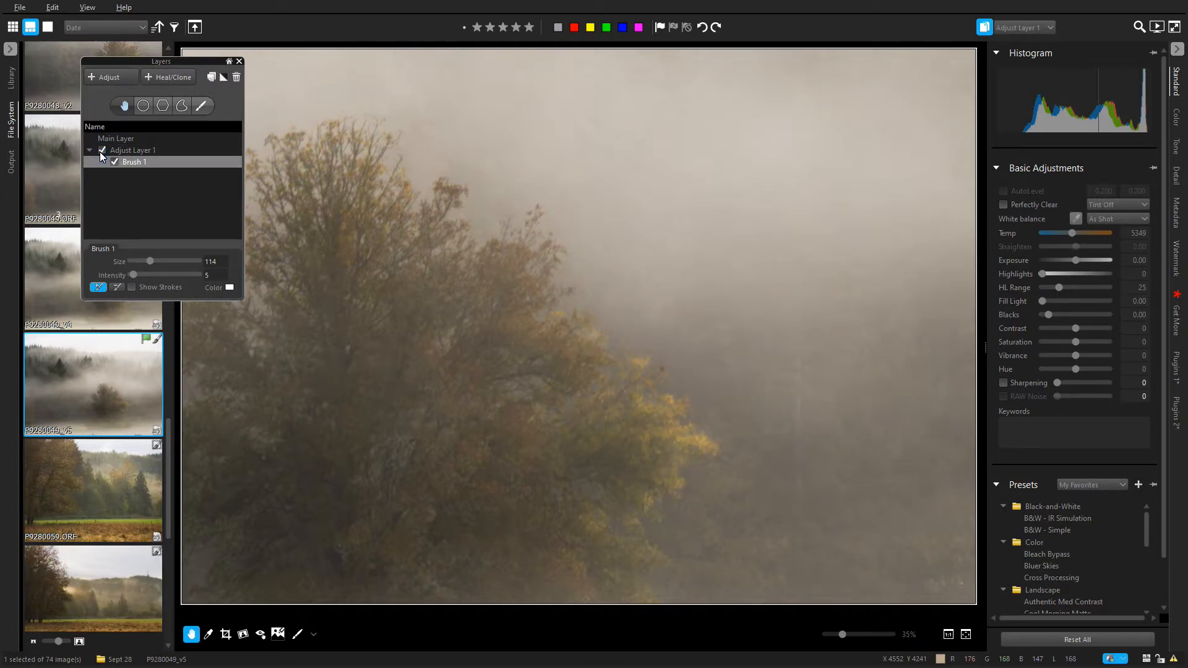
click(101, 151)
click(1175, 119)
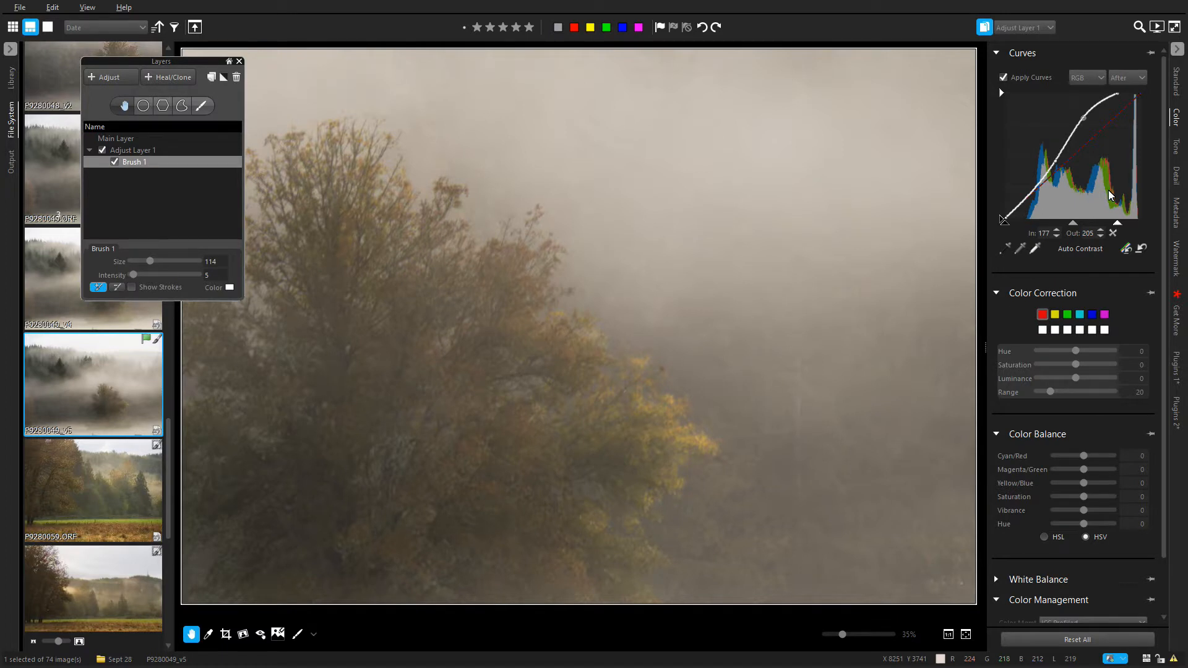
- Lower the opacity of Adjust Layer 1 and toggle the layer to check its effect on the tree
click(146, 151)
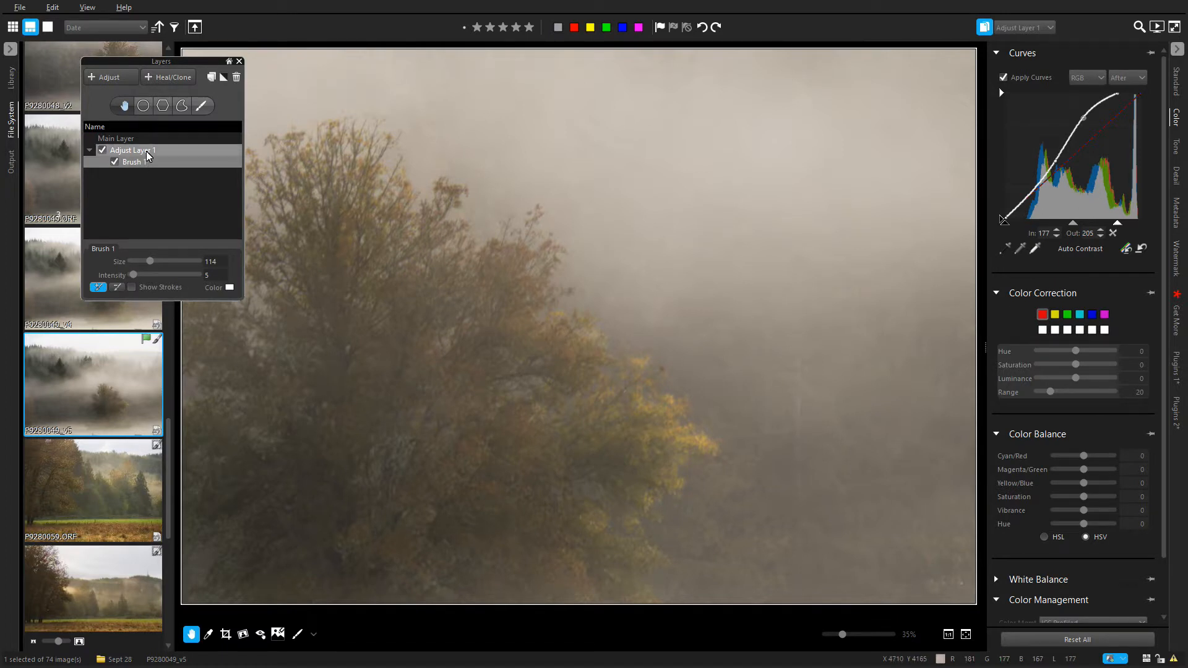
click(147, 151)
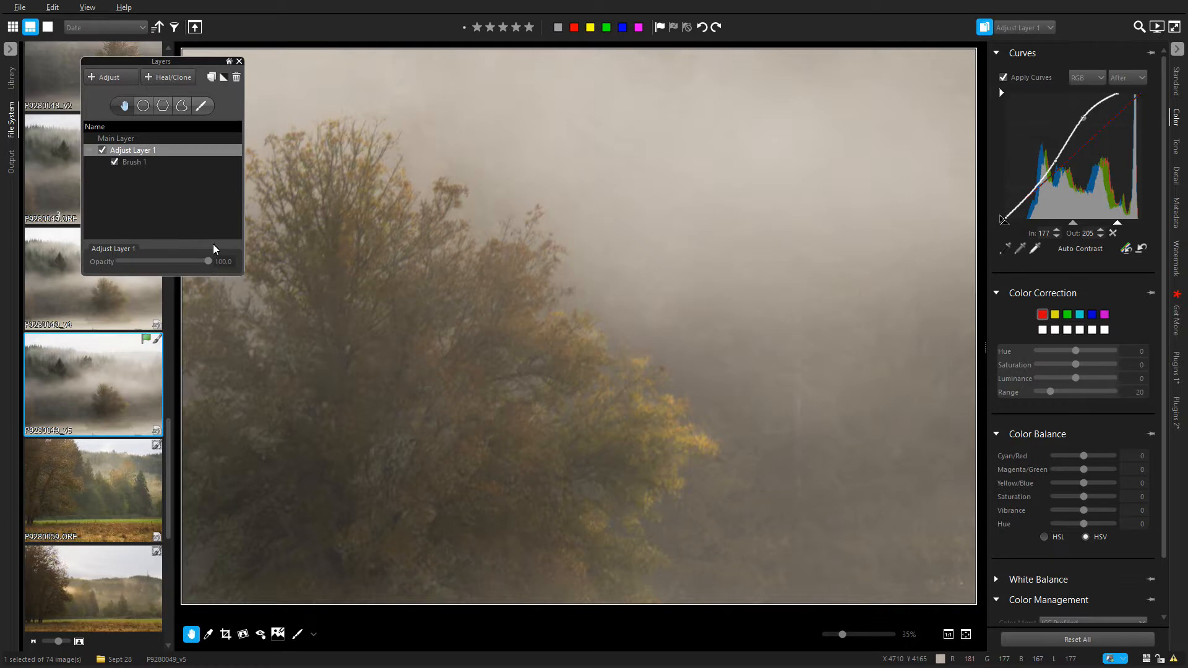
drag(206, 266, 188, 269)
click(102, 150)
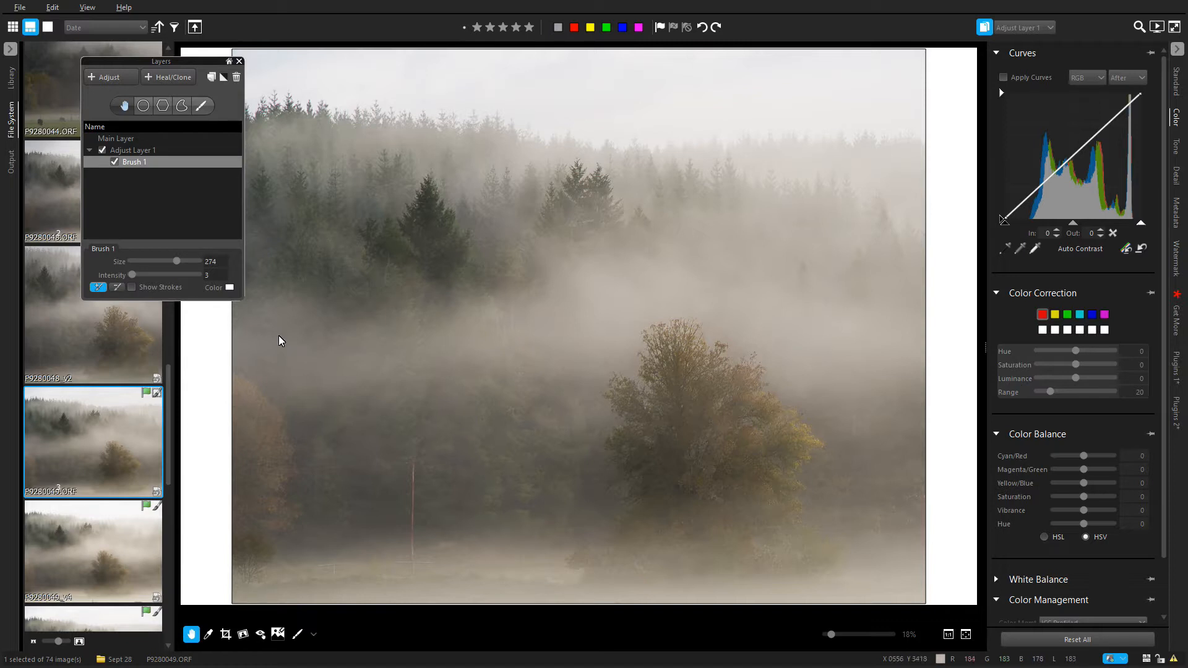
- Show the strokes on P9280049.ORF and brush the forest and large tree at Size 274 and Intensity 3
click(132, 288)
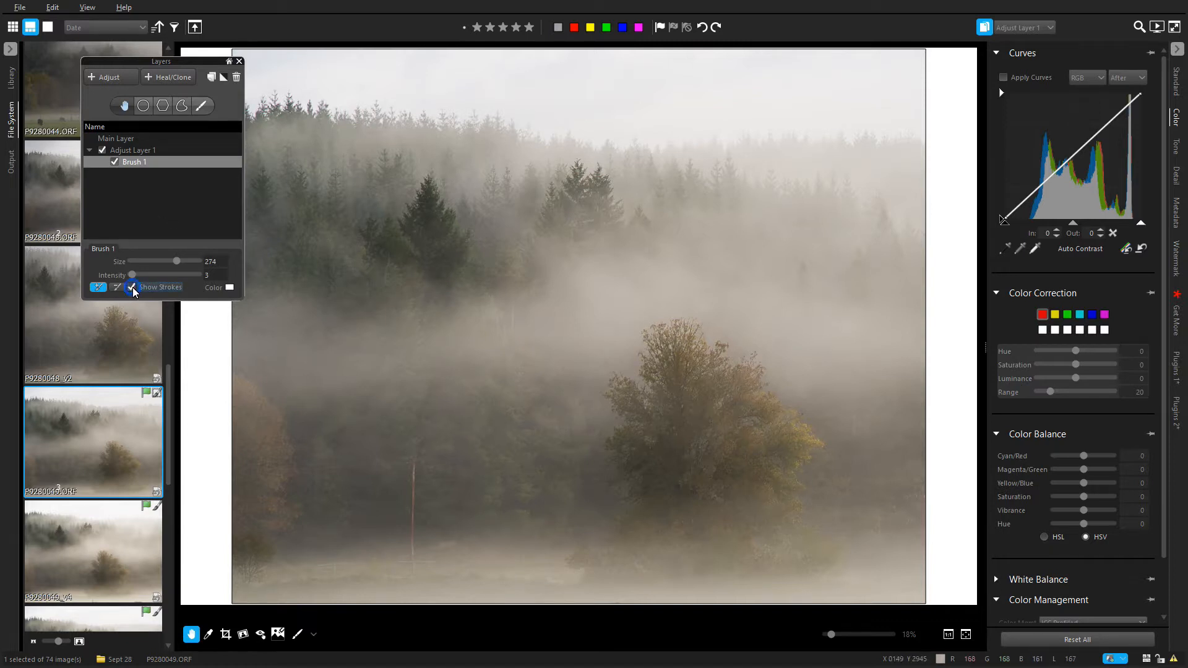
click(201, 107)
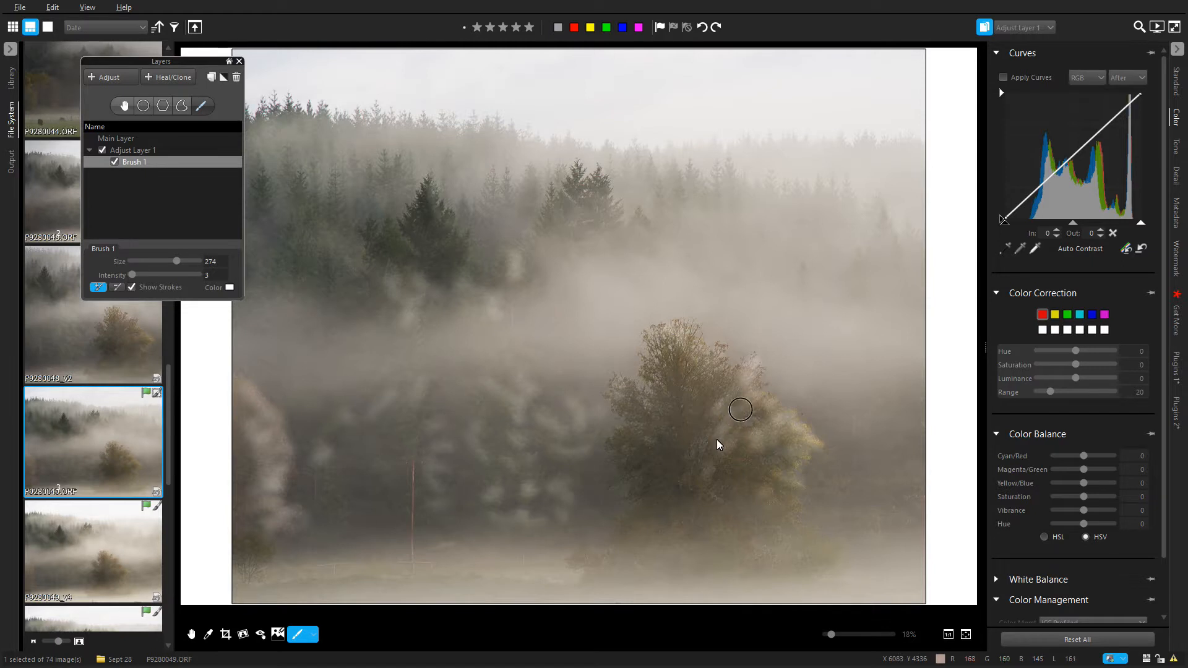
- Anchor the curve's midtones, raise a point to In 174, Out 193, pull the white point inward, and check the layer with strokes hidden
click(1073, 160)
drag(1099, 136, 1099, 129)
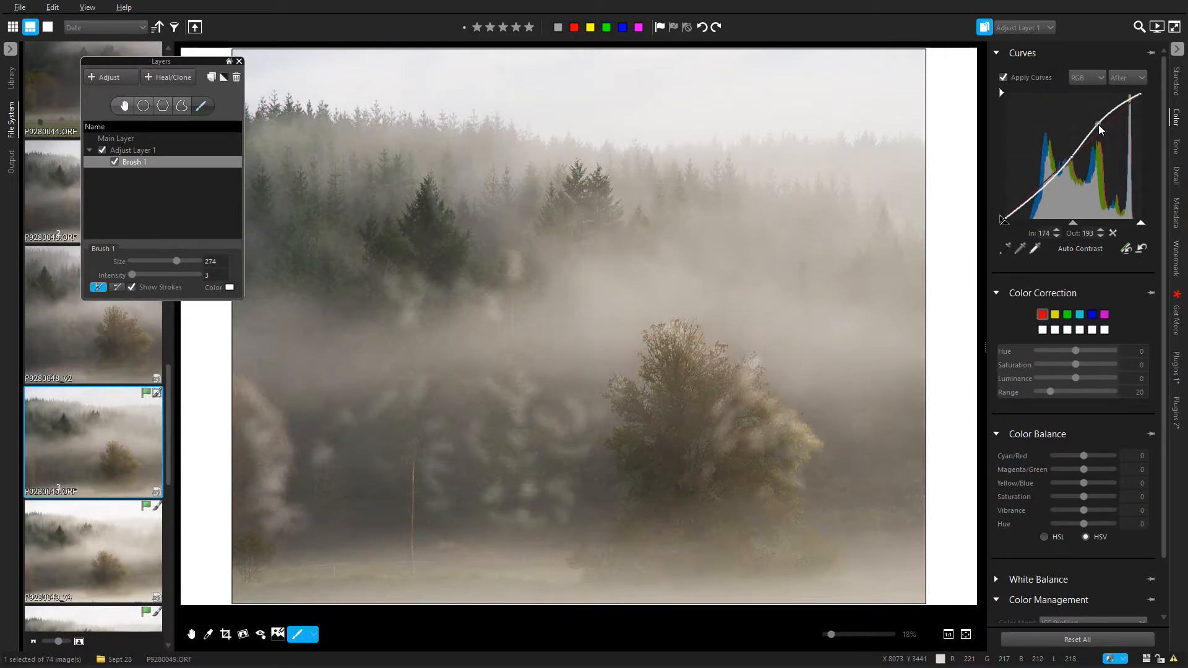
drag(1140, 225, 1132, 224)
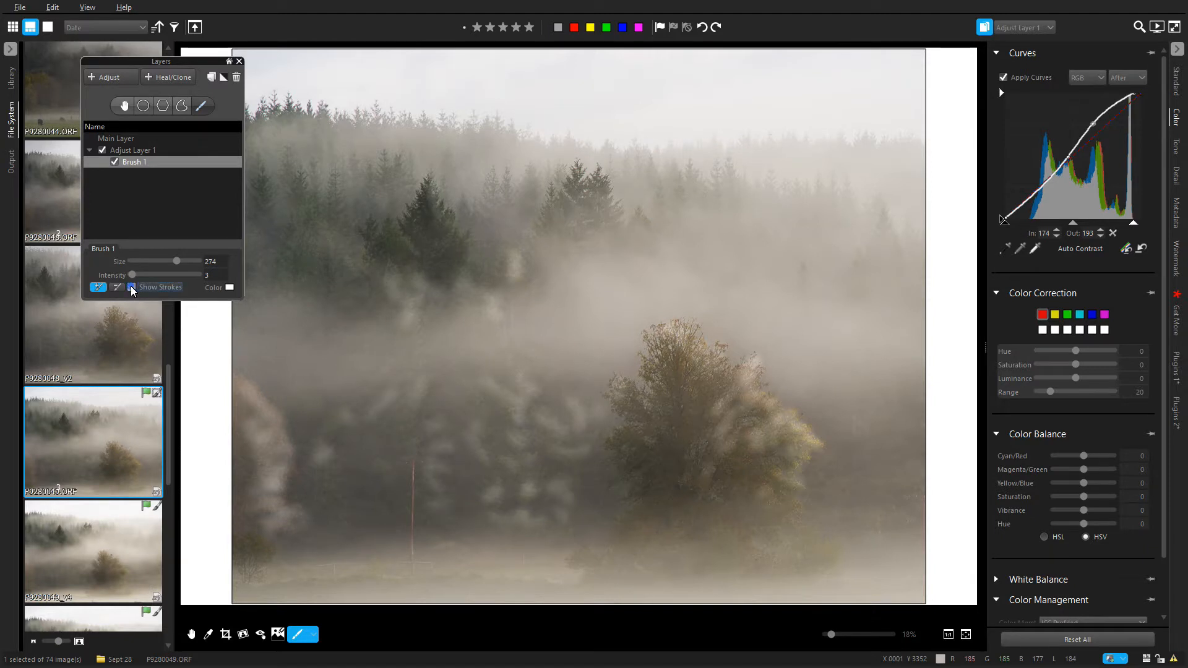
click(132, 288)
click(102, 155)
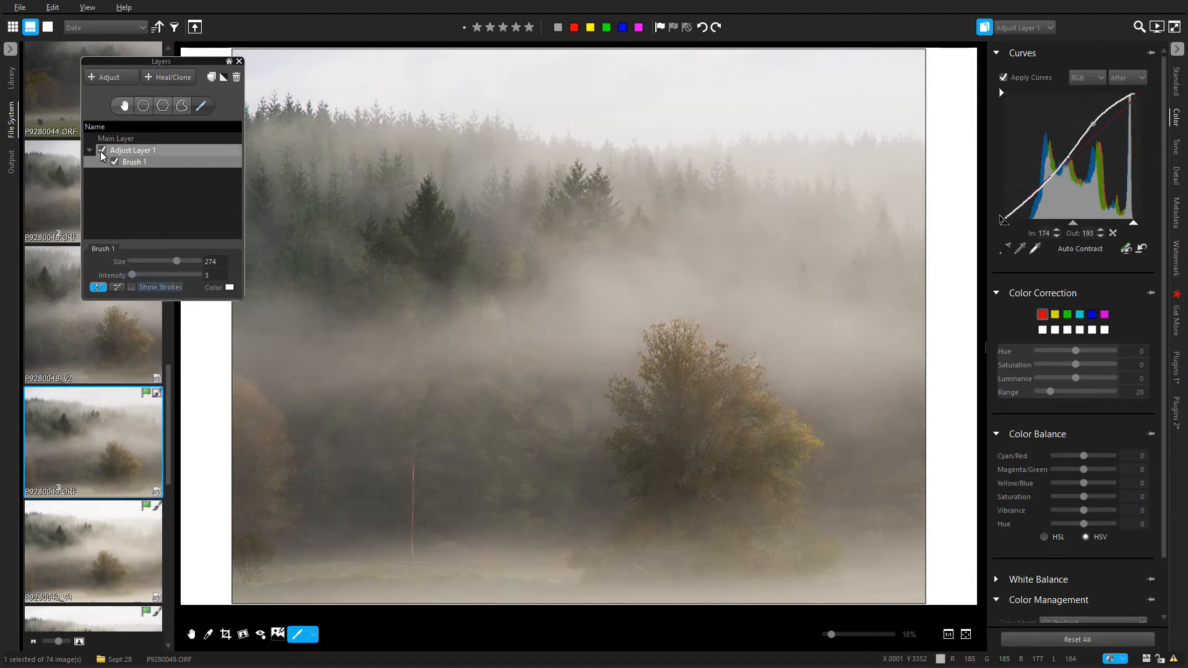
- Undo the recent curve edits on Adjust Layer 1, comparing the image with the layer off and on
click(103, 152)
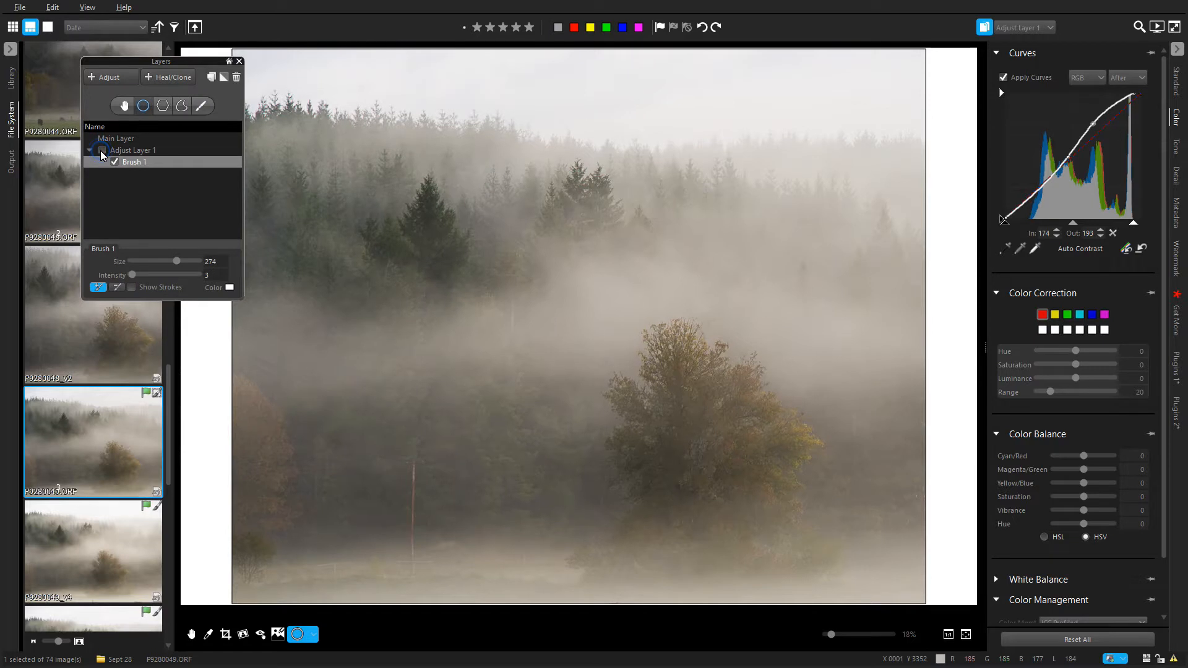
click(102, 152)
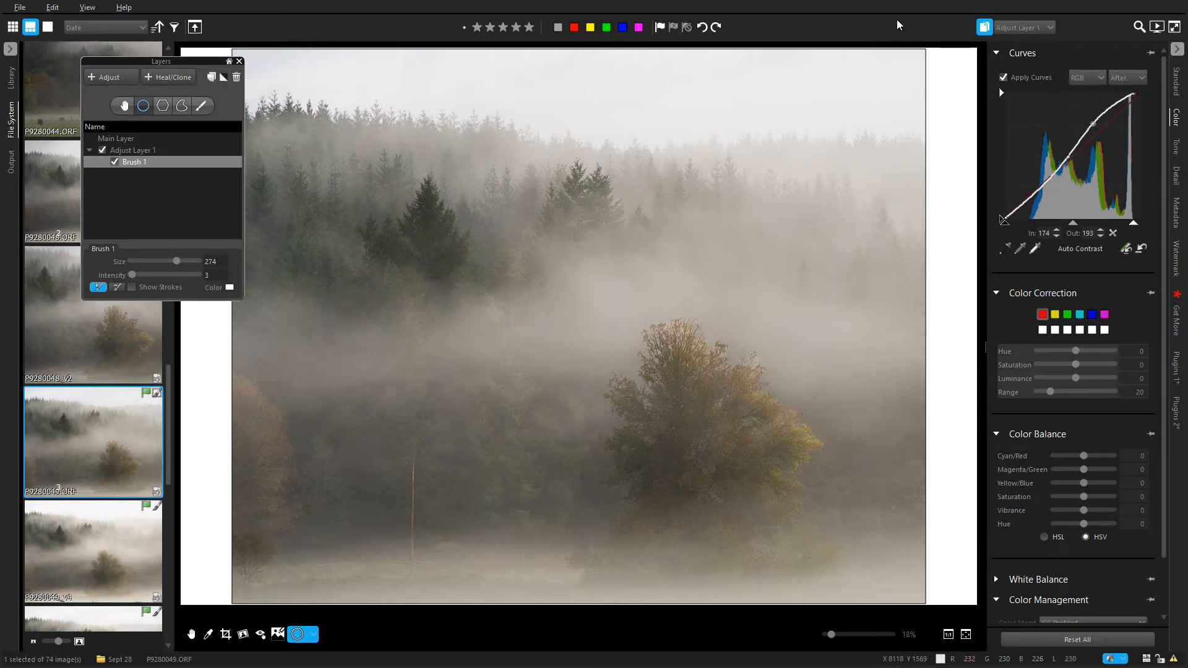
key(ctrl+z)
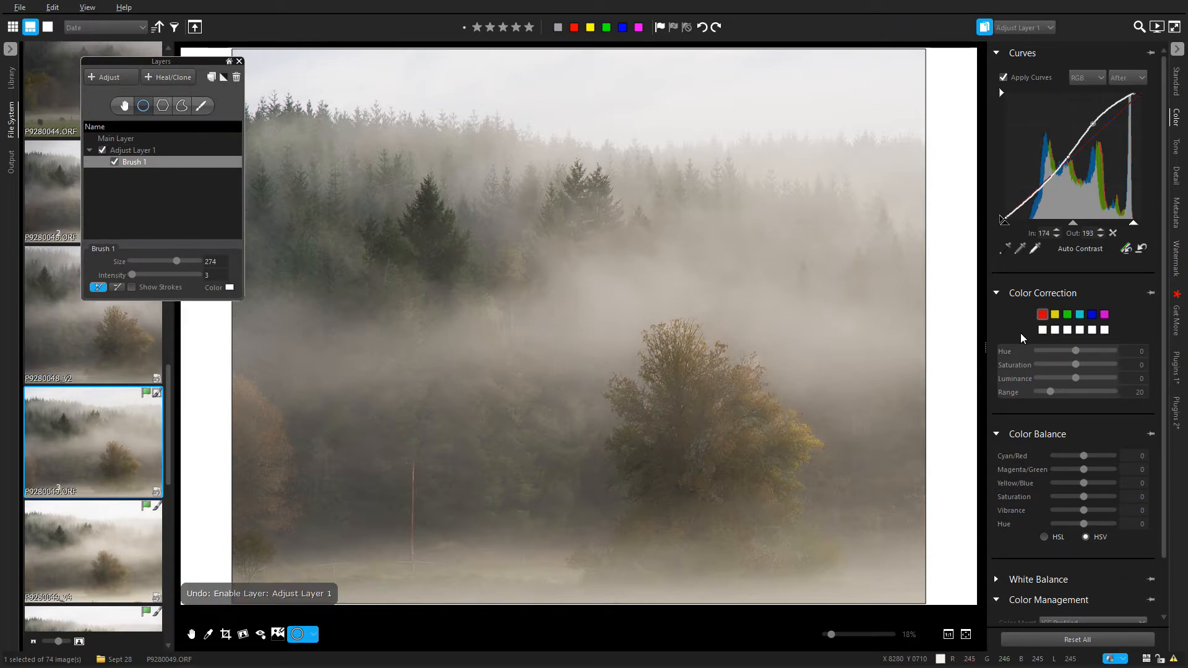
key(ctrl+z)
key(ctrl+z)
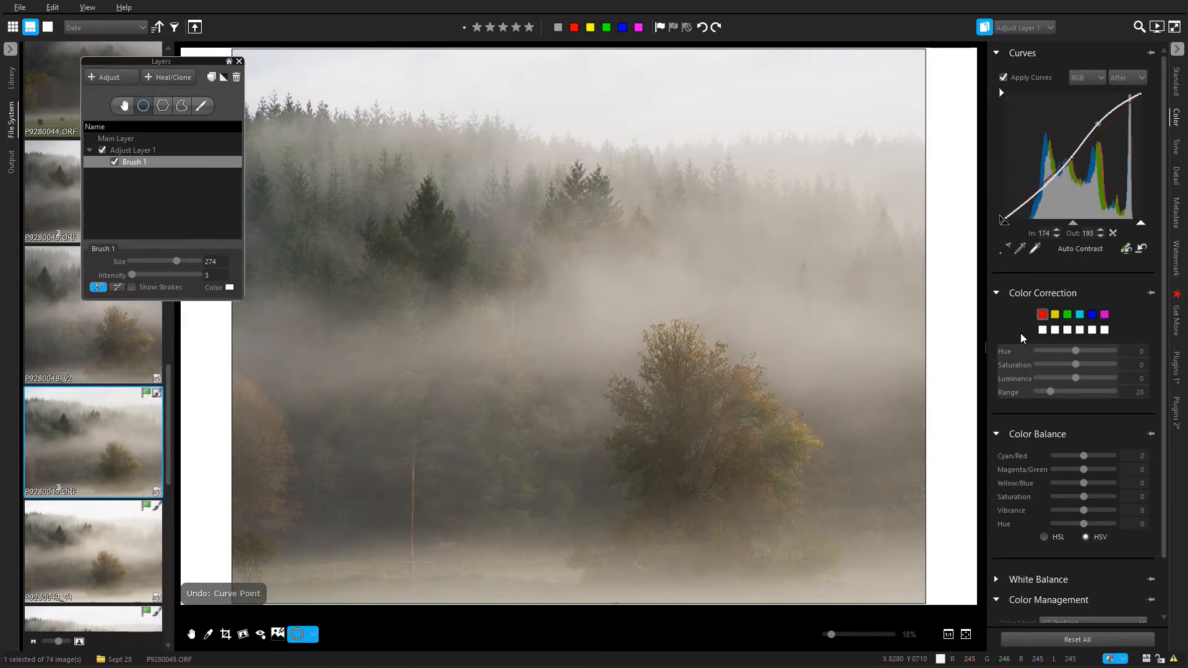
key(ctrl+z)
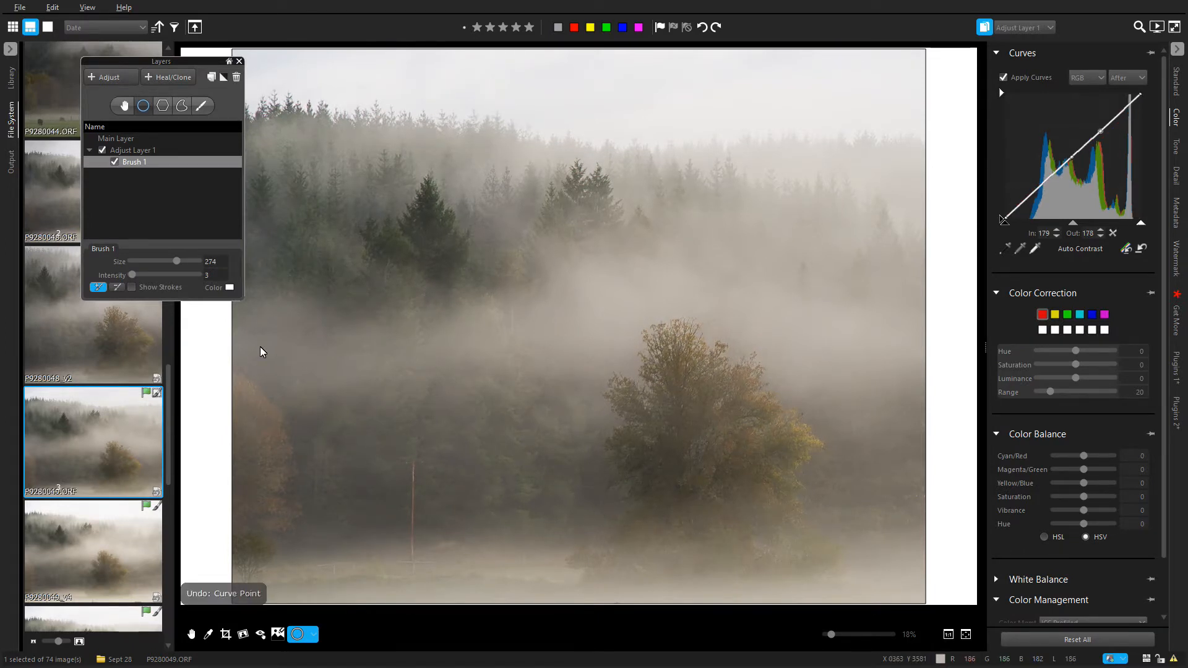
click(102, 150)
click(102, 150)
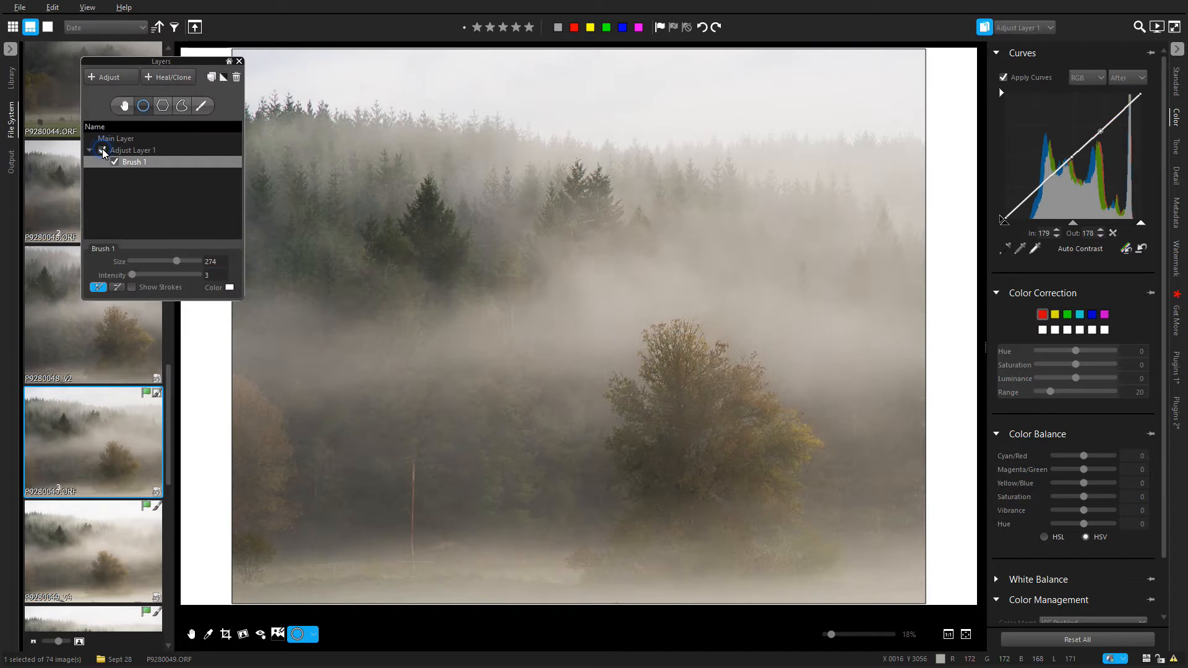
- Set Adjust Layer 1's Exposure to 1.43 and lower the layer's opacity to 15.3
click(1177, 82)
drag(1079, 261, 1090, 261)
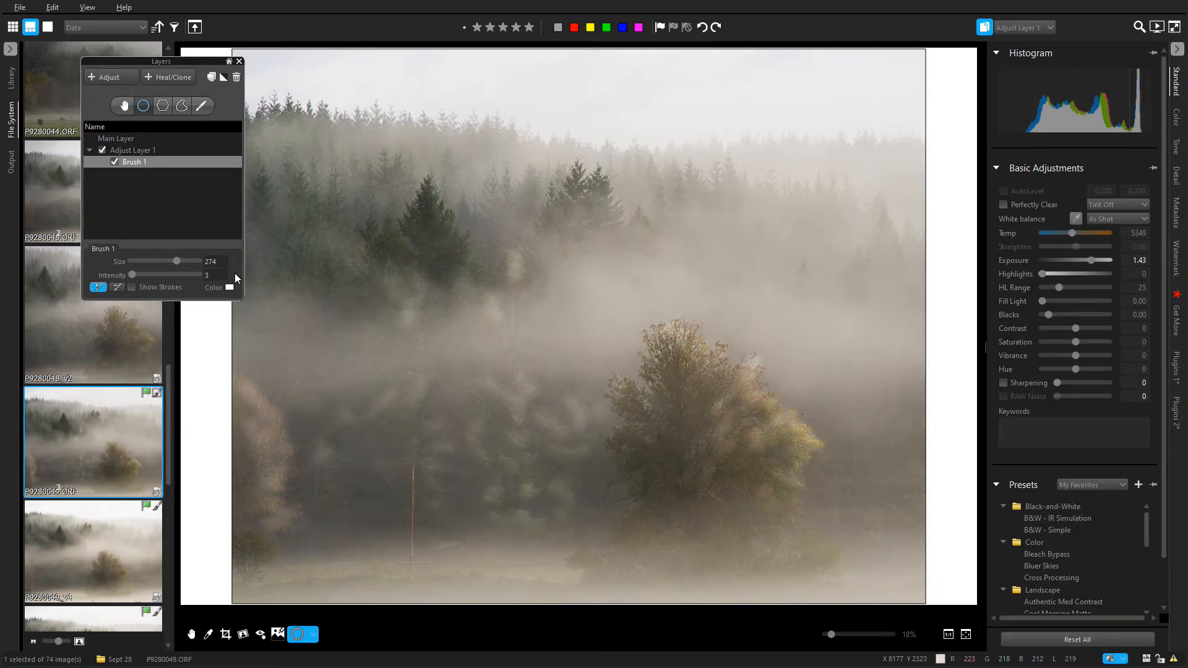
click(142, 150)
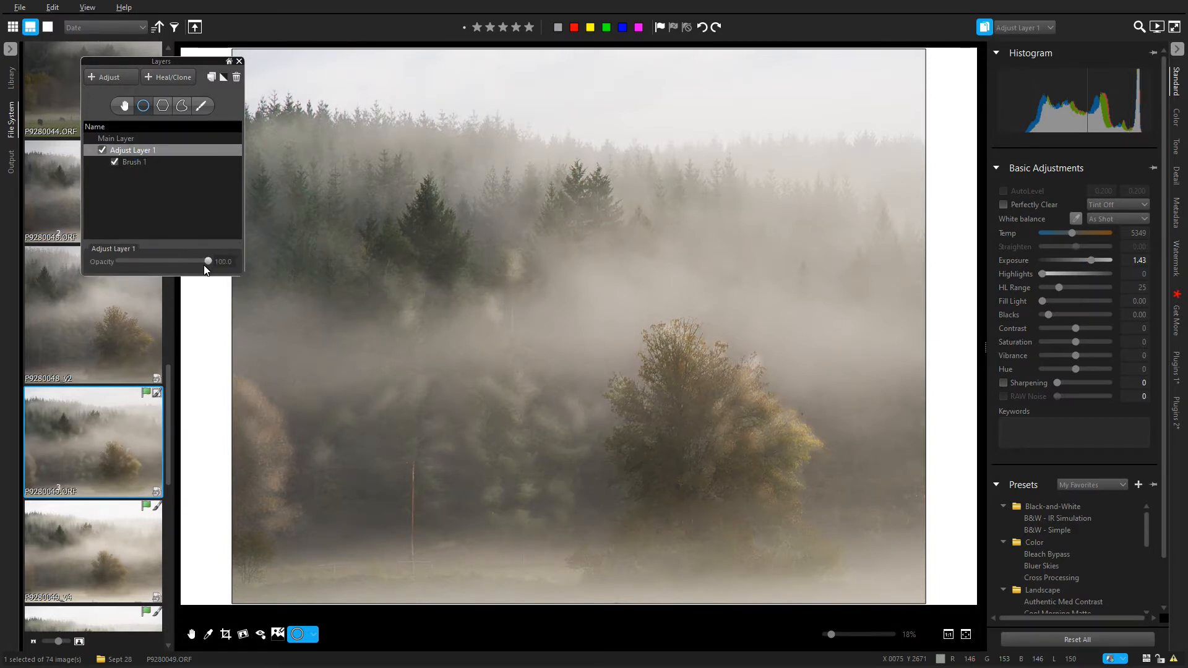
drag(175, 261, 175, 262)
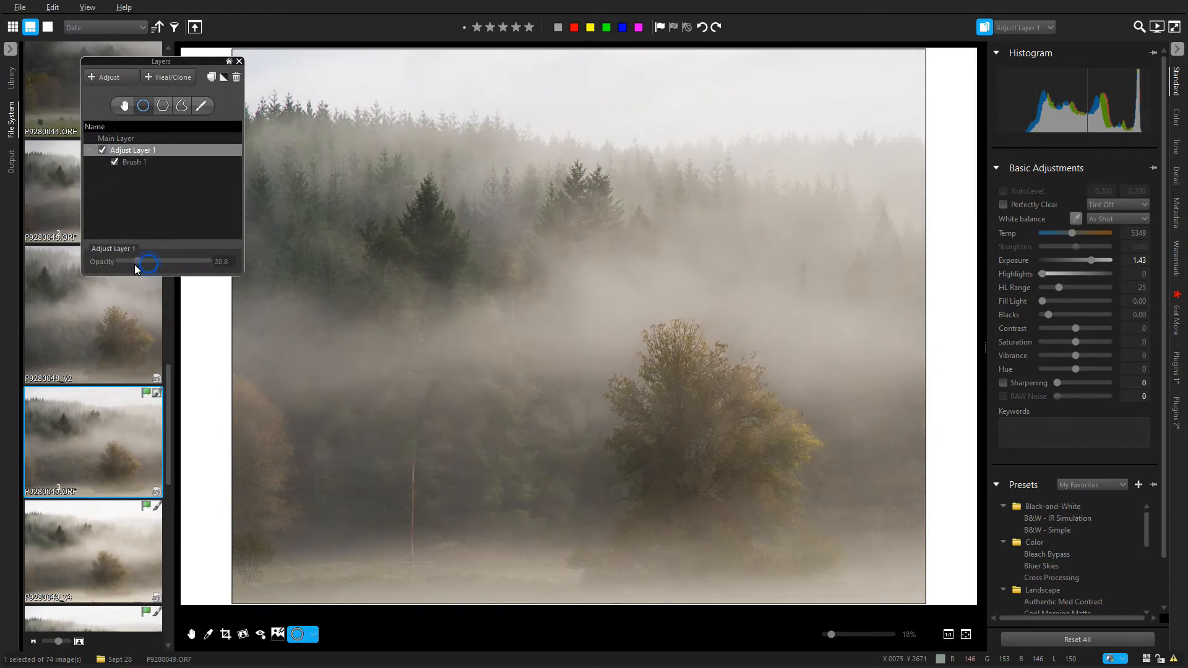
drag(132, 265, 128, 263)
- Activate the brush for Brush 1 under Adjust Layer 1 and raise its Intensity
click(202, 106)
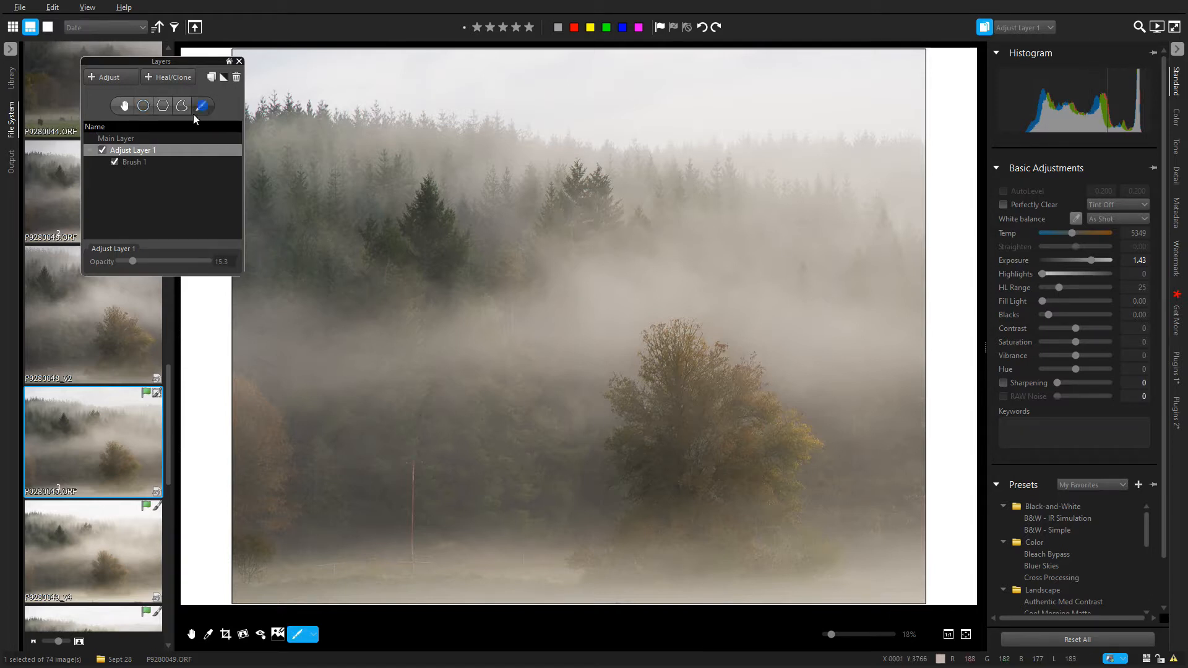
click(125, 163)
drag(129, 273, 216, 268)
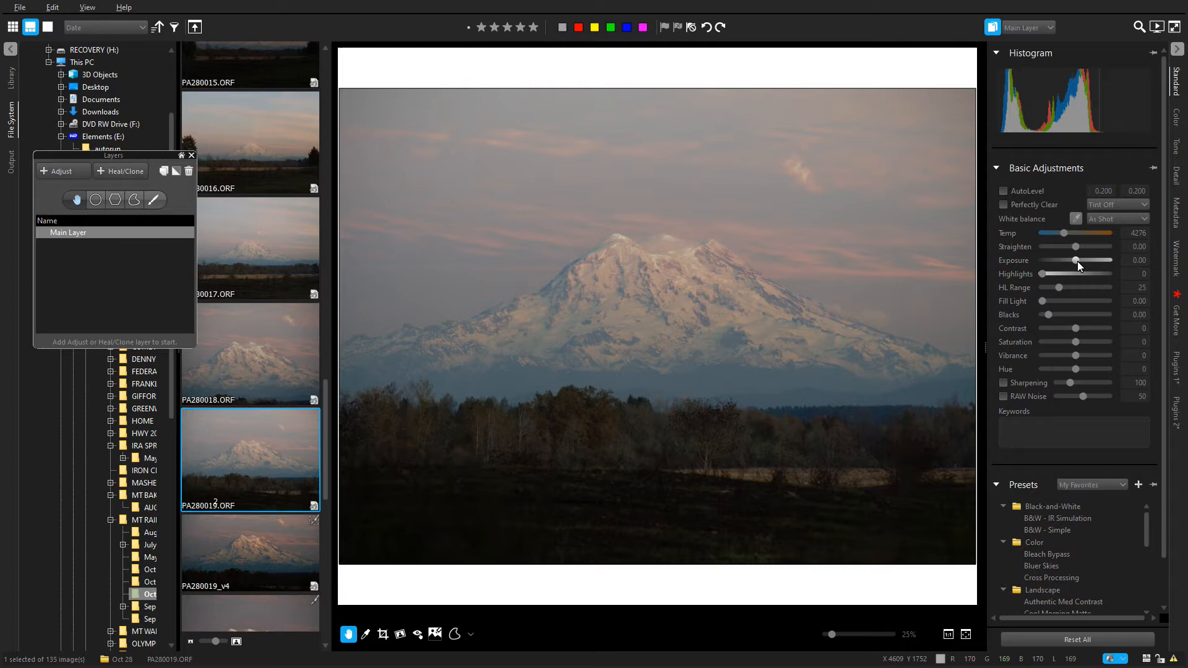
- Set the Main Layer's Exposure on PA280019.ORF to -0.70 and add an adjustment layer
drag(1075, 261, 1068, 266)
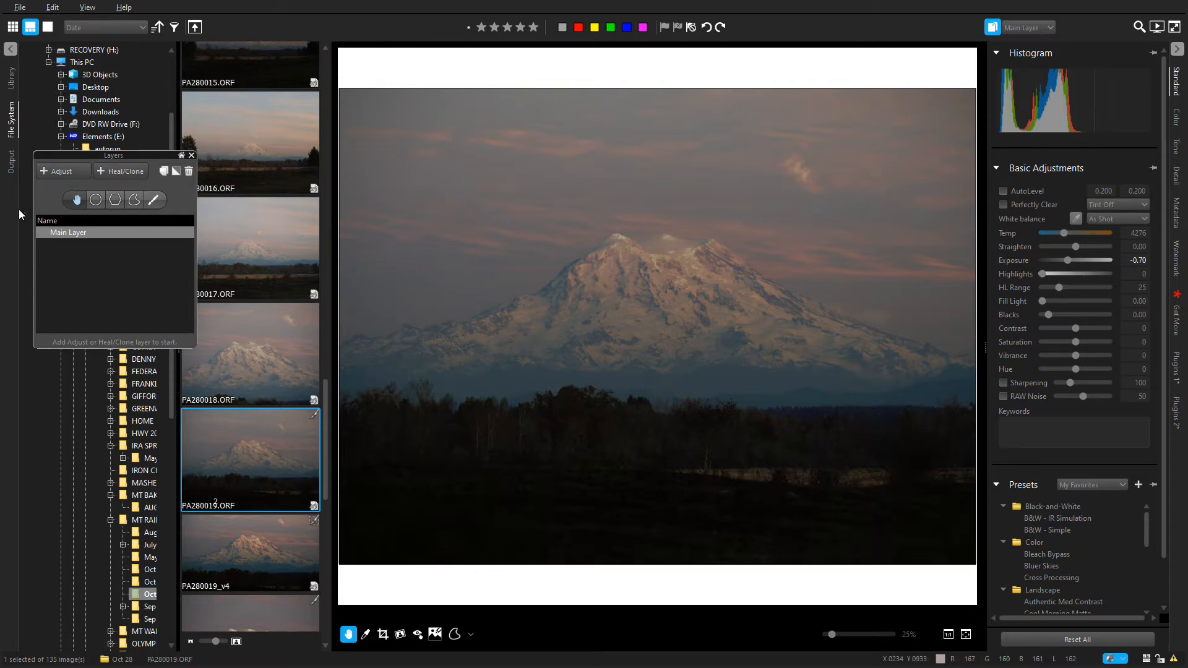
click(62, 171)
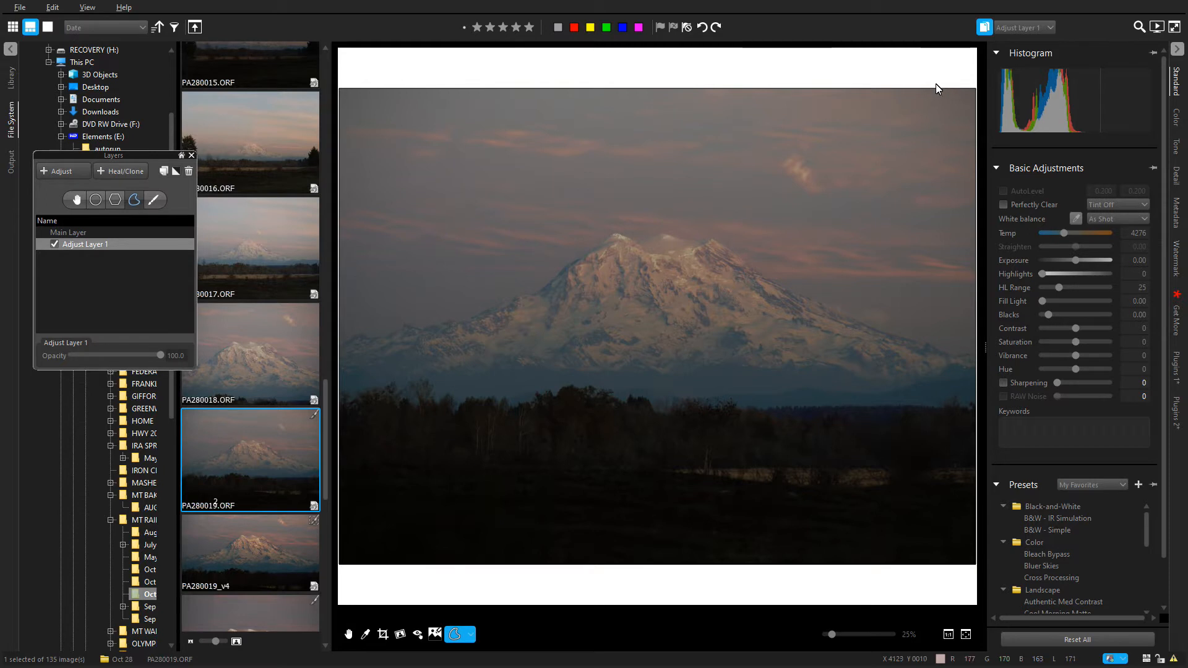
- Draw a closed curve selection around the sky and upper mountain, following the slopes and extending beyond the photo's upper edge
drag(937, 102, 958, 293)
click(752, 297)
click(722, 289)
click(604, 293)
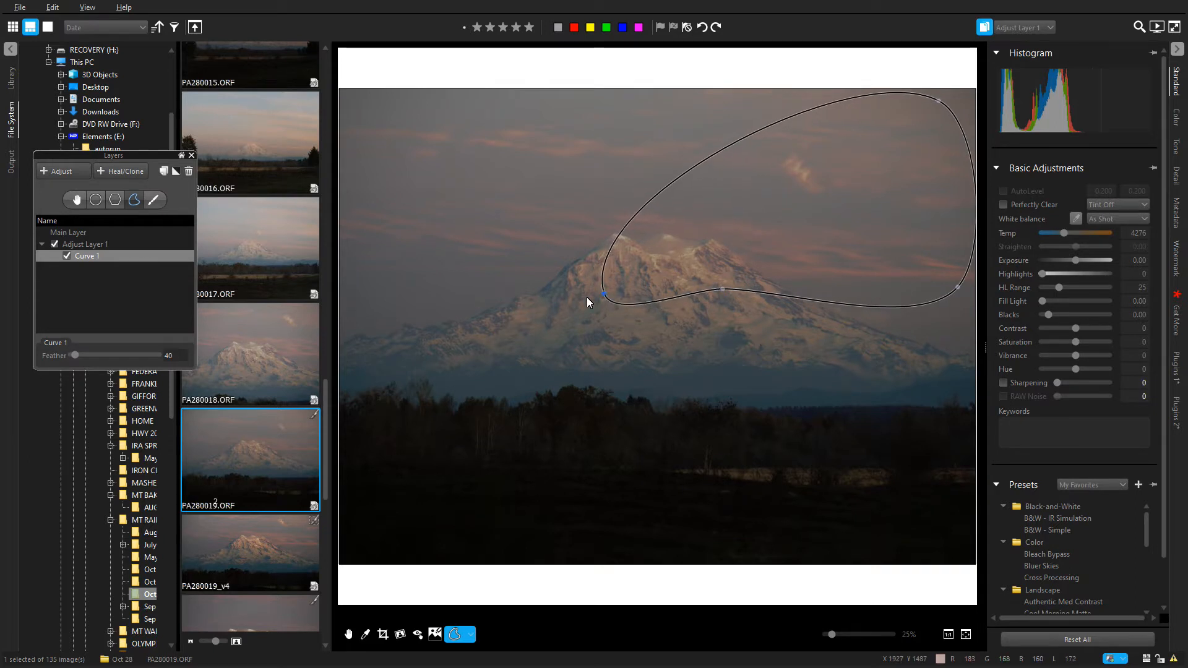
click(560, 315)
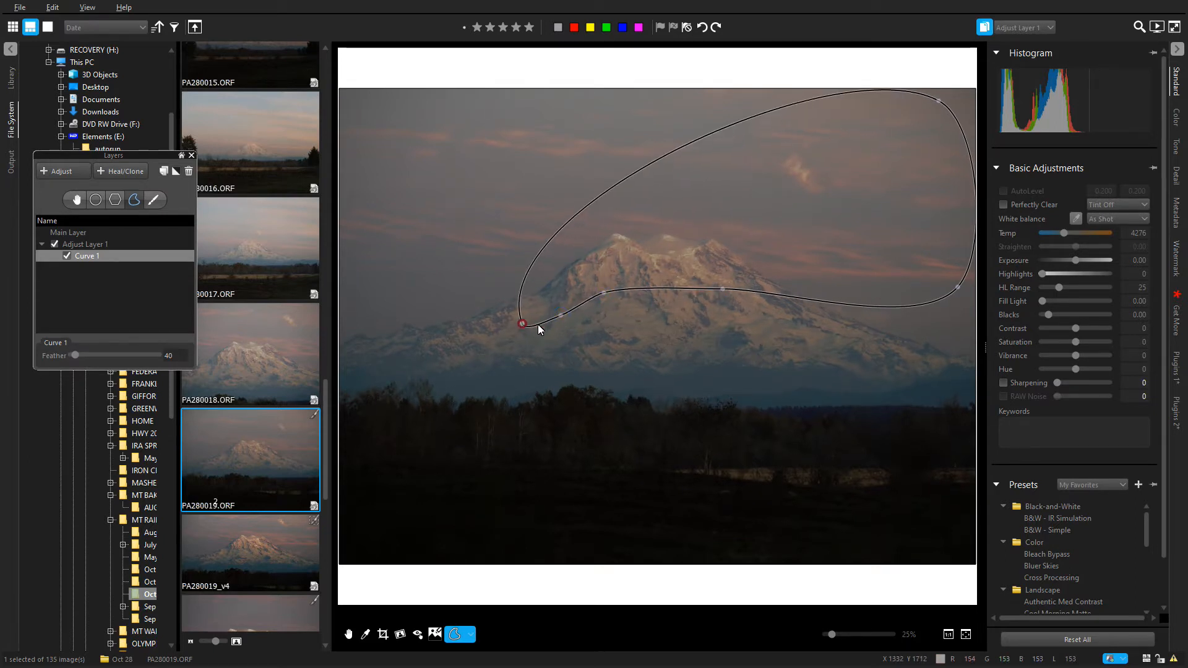
click(534, 324)
click(493, 342)
click(469, 345)
click(424, 349)
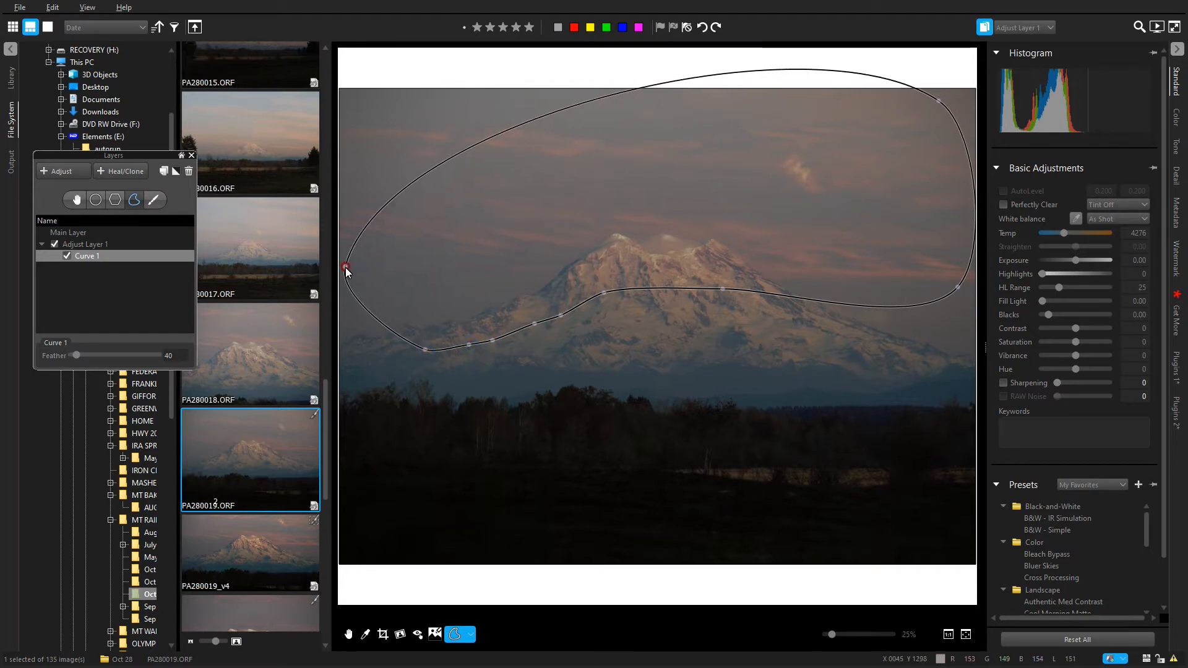
click(341, 267)
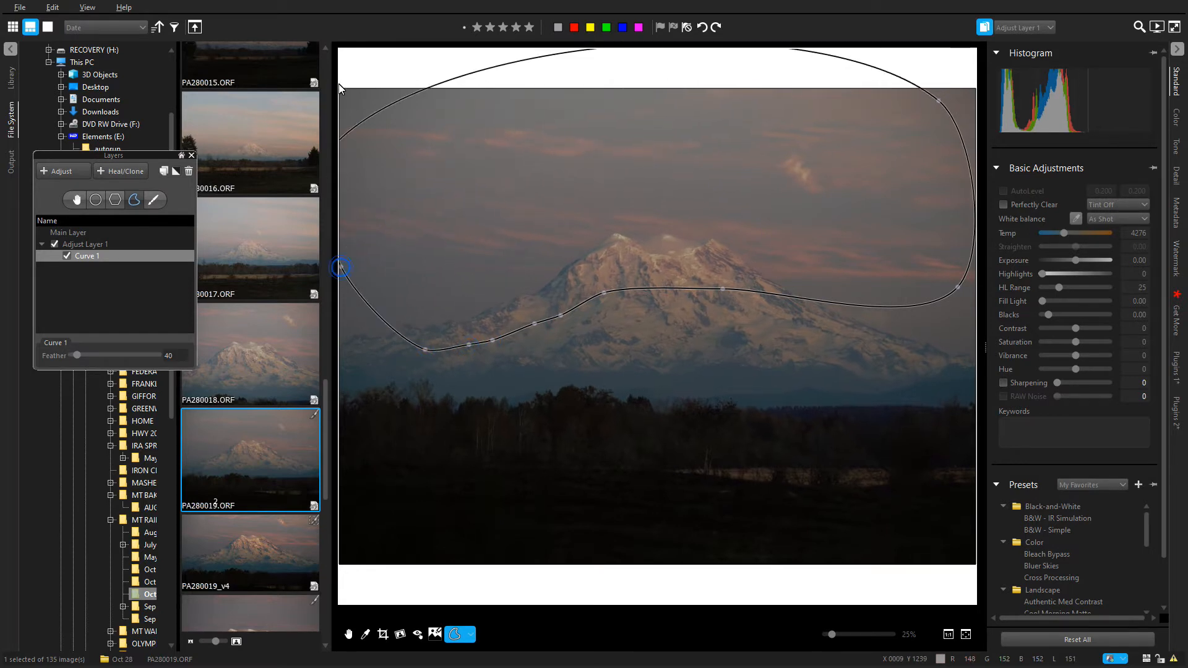
click(343, 83)
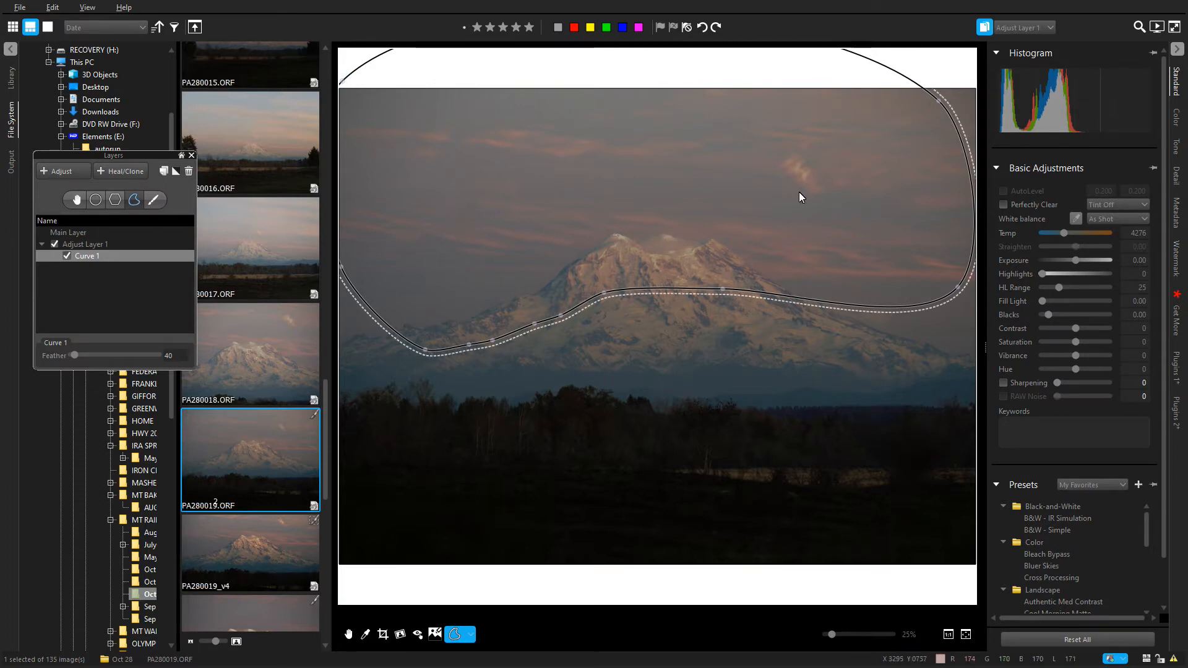
- Increase the curve selection's Feather to 334 and reposition it over the sky and summit
scroll(809, 187, down, 3)
scroll(745, 226, down, 2)
mouse_move(932, 140)
mouse_down()
mouse_move(946, 146)
mouse_move(946, 124)
mouse_up()
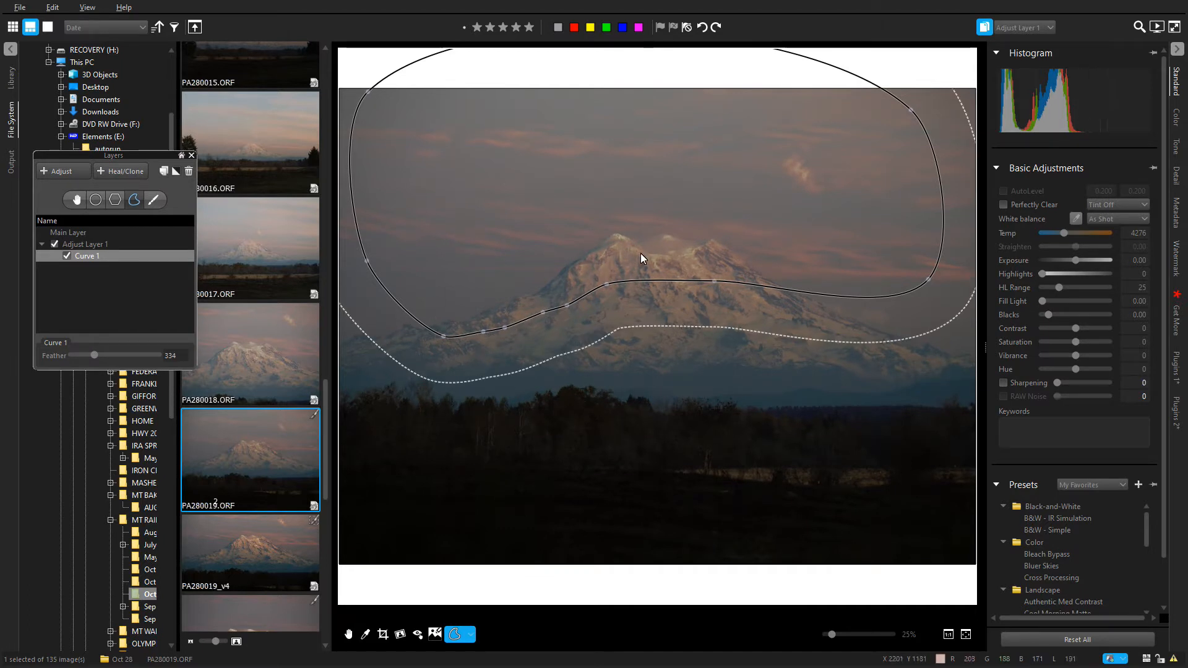
mouse_move(626, 266)
mouse_down()
mouse_move(605, 275)
mouse_move(626, 289)
mouse_up()
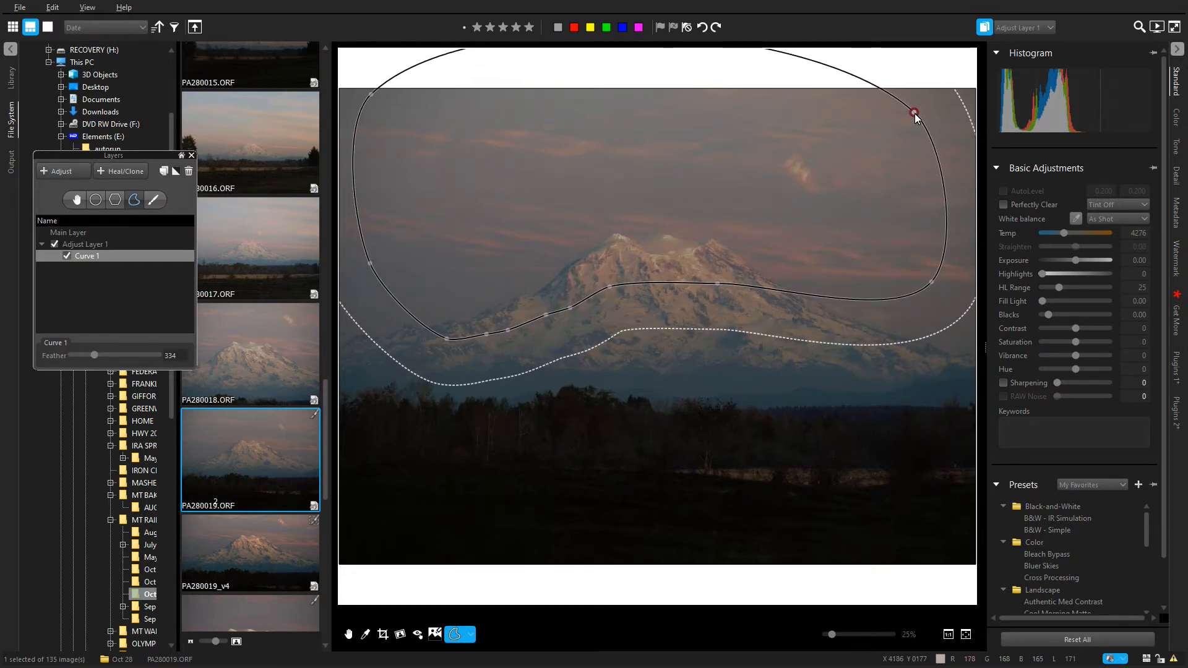
- In Curves, pull the white point inward, anchor the midtones at In 99, Out 102, and raise a highlight point to In 162, Out 197
click(1178, 118)
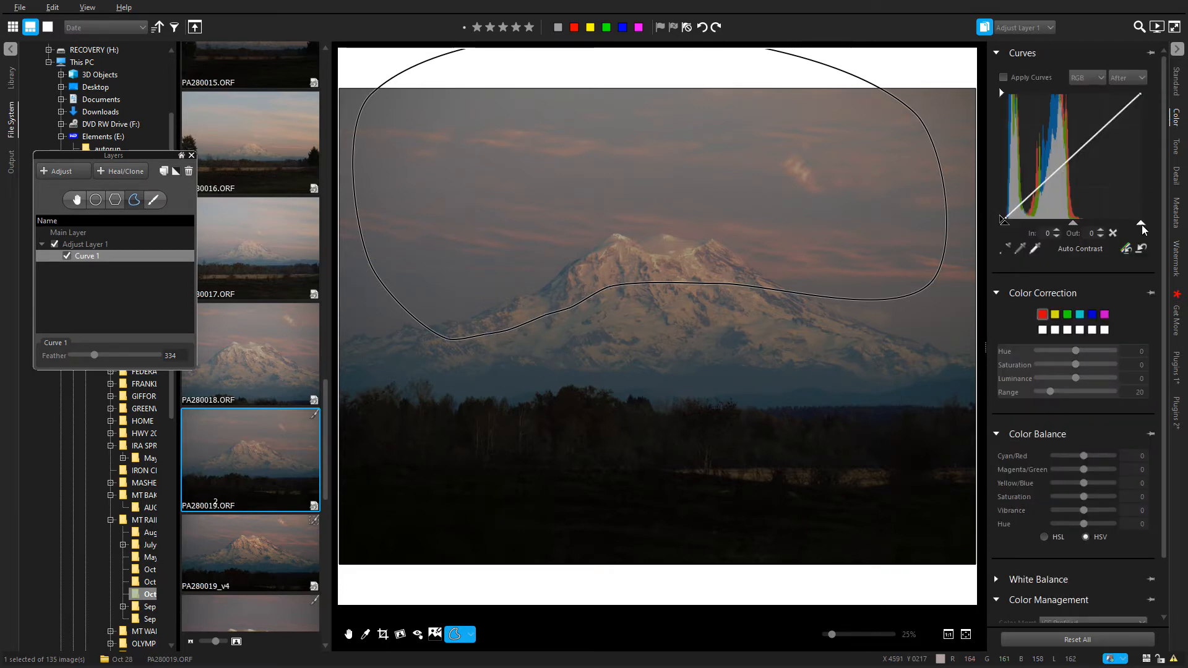
drag(1140, 224, 1127, 220)
click(1055, 169)
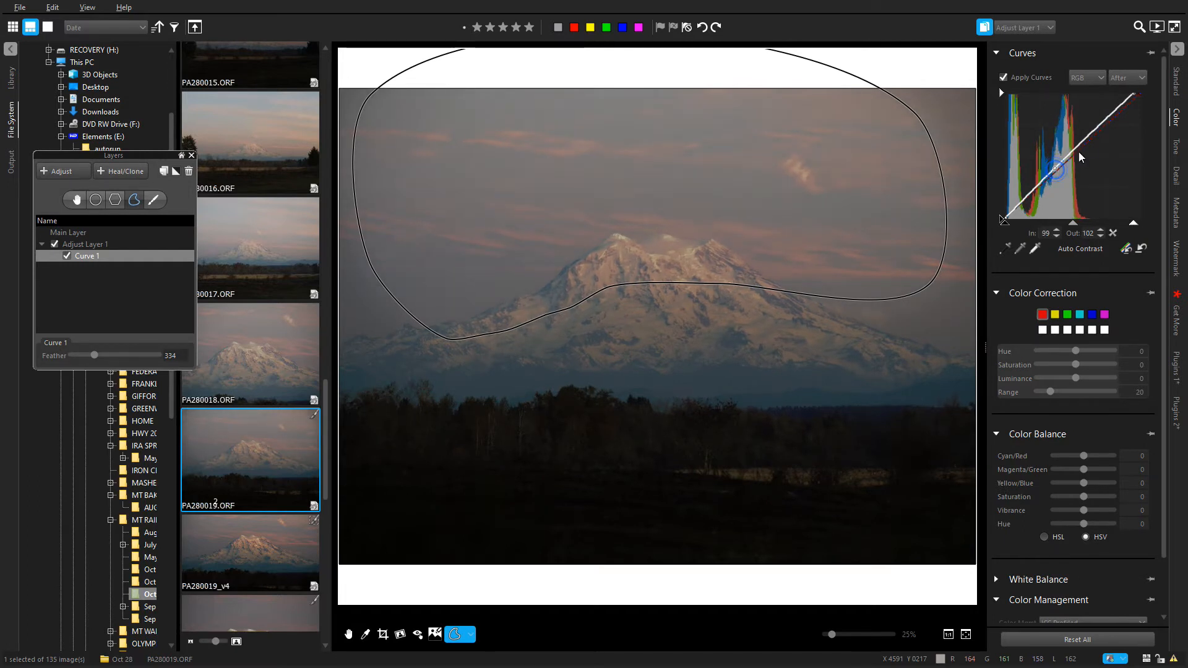
click(1094, 129)
drag(1094, 129, 1092, 125)
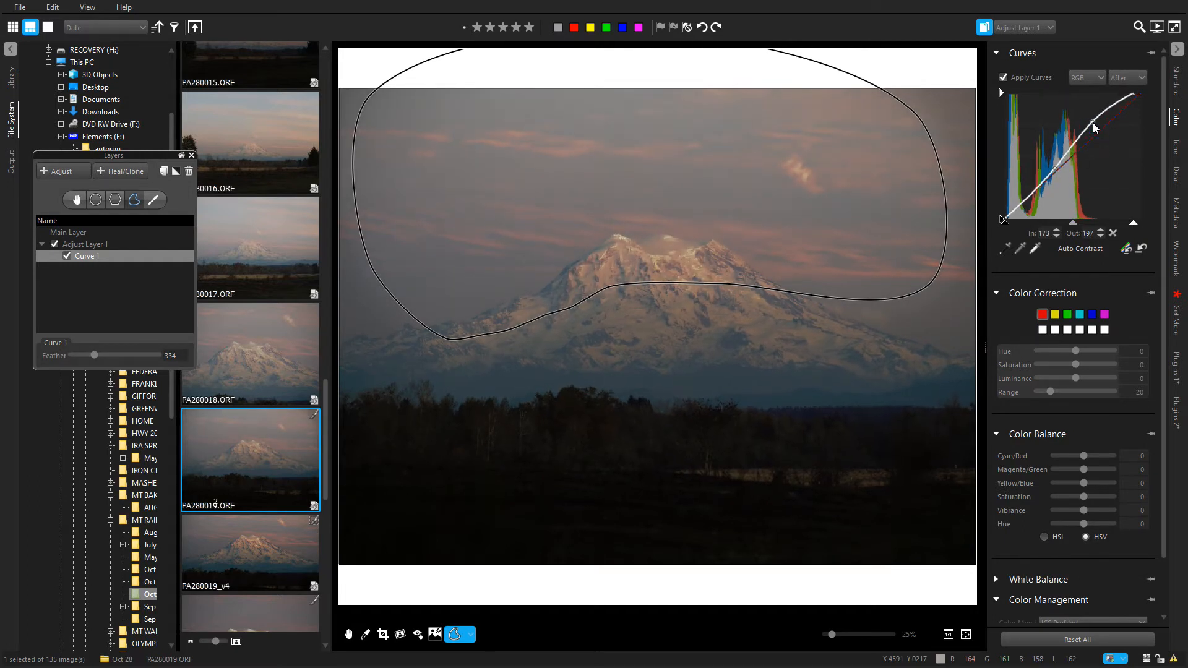
drag(1092, 124, 1090, 124)
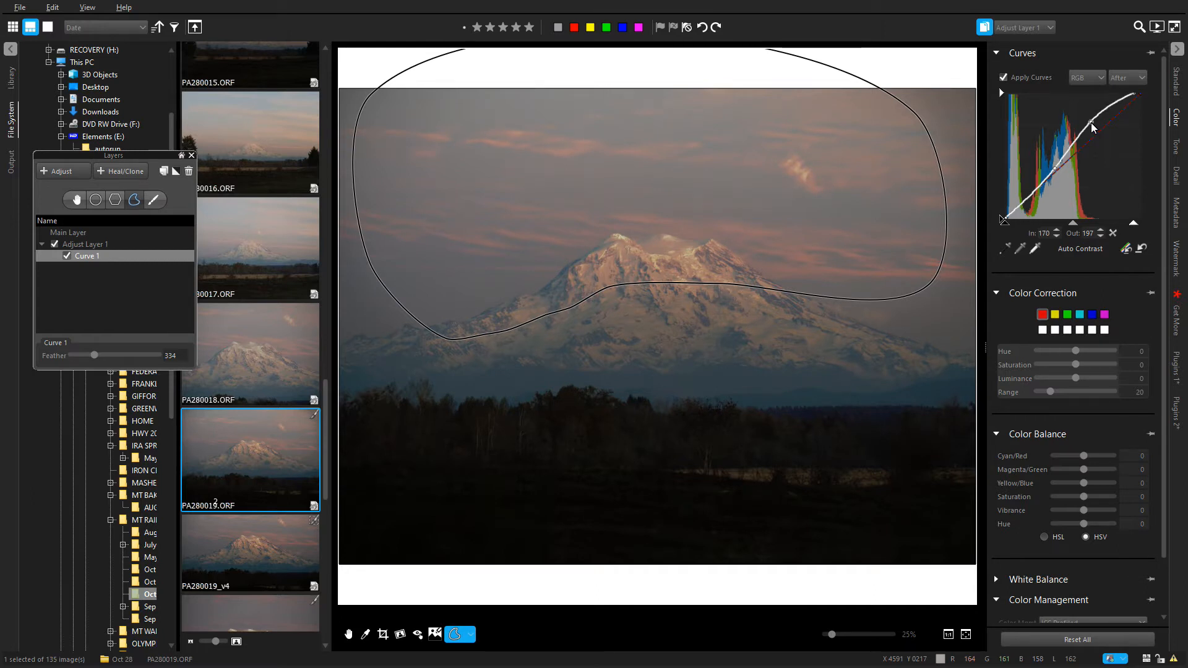
drag(1090, 122, 1086, 122)
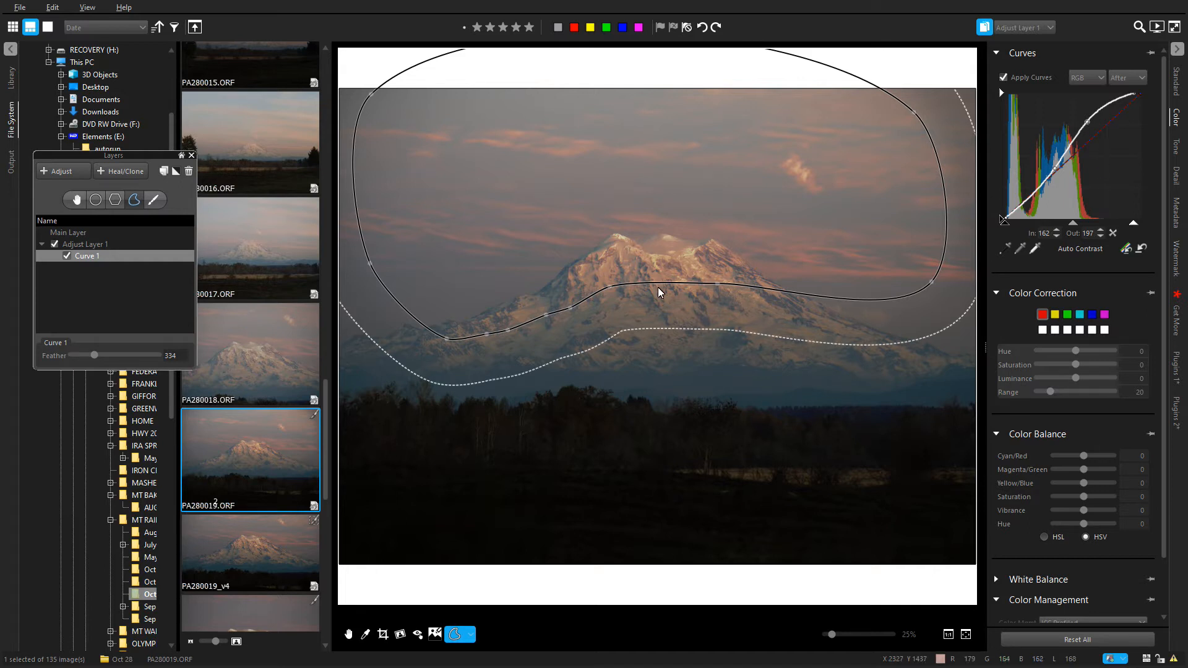
- Adjust the curve selection's Feather to 348 and its placement, hide its outline, and toggle Adjust Layer 1 to check the effect
scroll(658, 303, up, 1)
scroll(672, 283, down, 1)
mouse_move(663, 258)
mouse_down()
mouse_move(674, 276)
mouse_move(681, 266)
mouse_up()
click(348, 634)
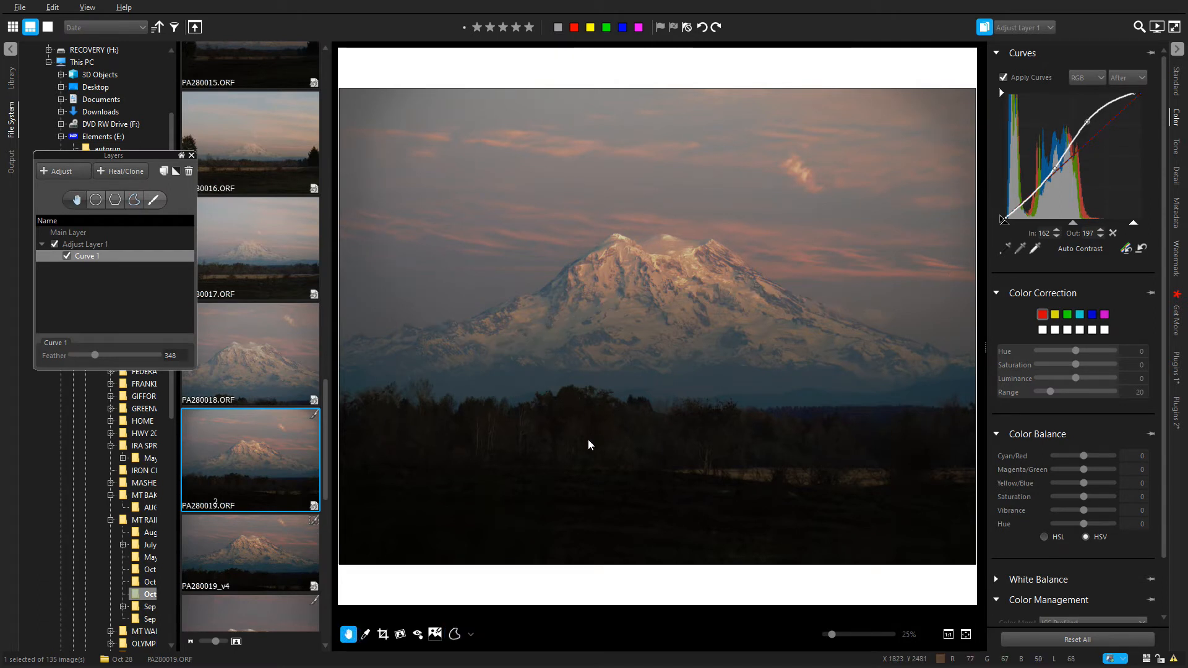
click(53, 245)
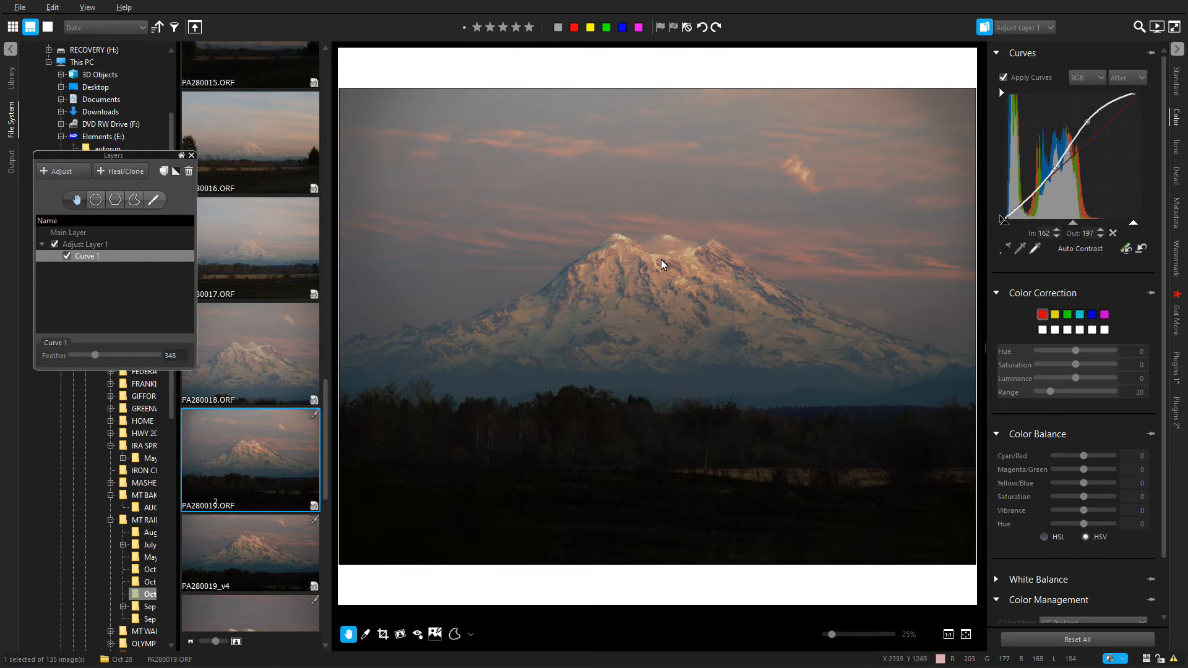
- Select the Main Layer and lower its Exposure to -1.21
click(1037, 35)
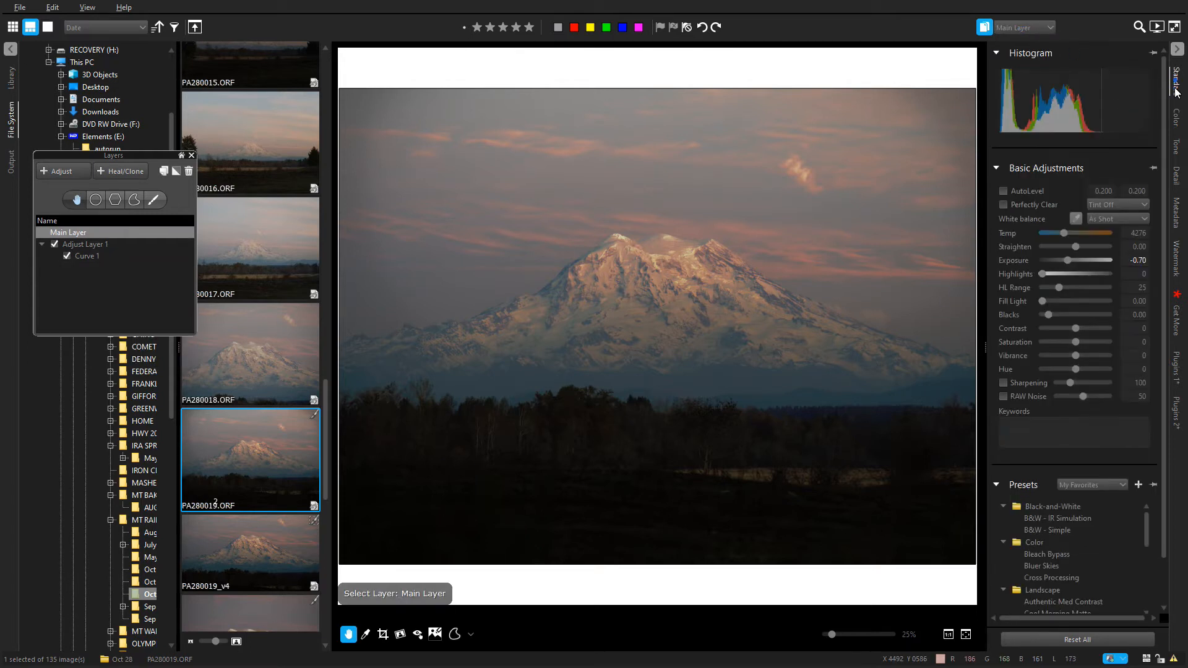
drag(1068, 265, 1061, 263)
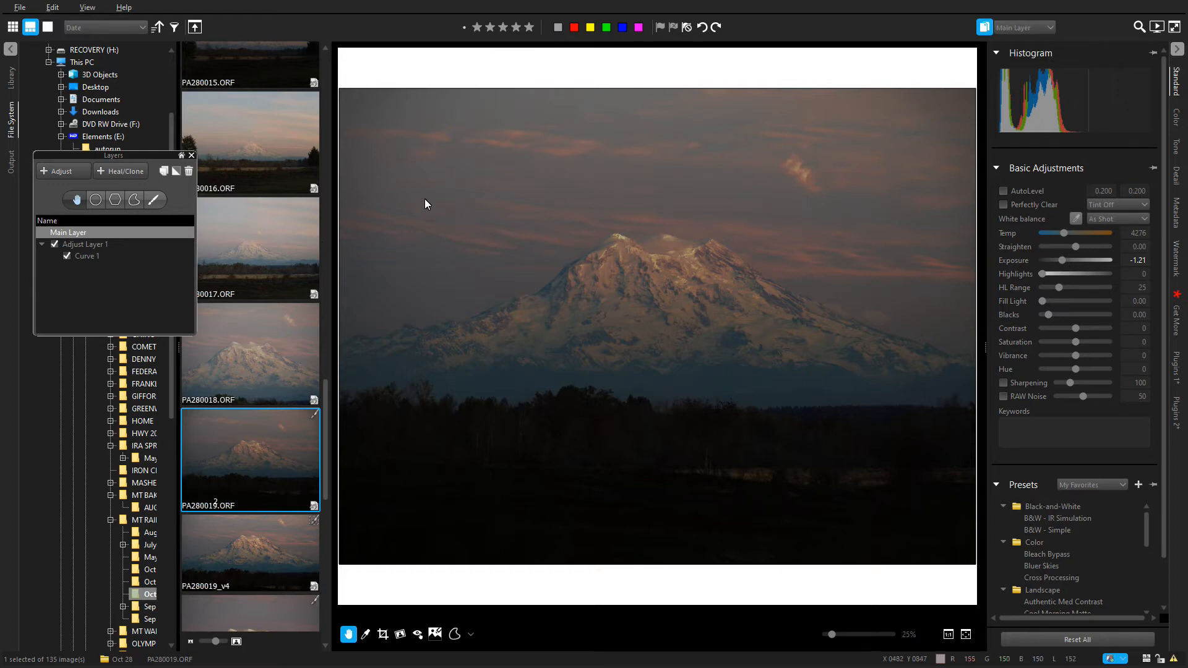
- Try an Exposure of 0.48 on Adjust Layer 1 and undo it
click(92, 245)
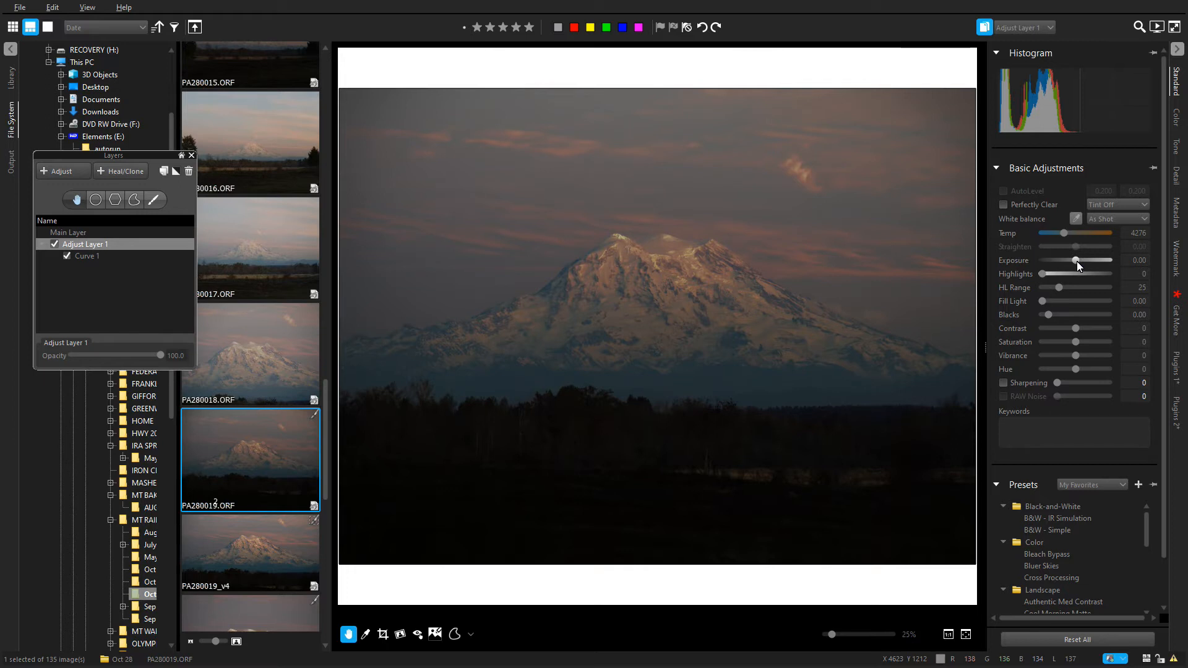
drag(1077, 265, 1081, 265)
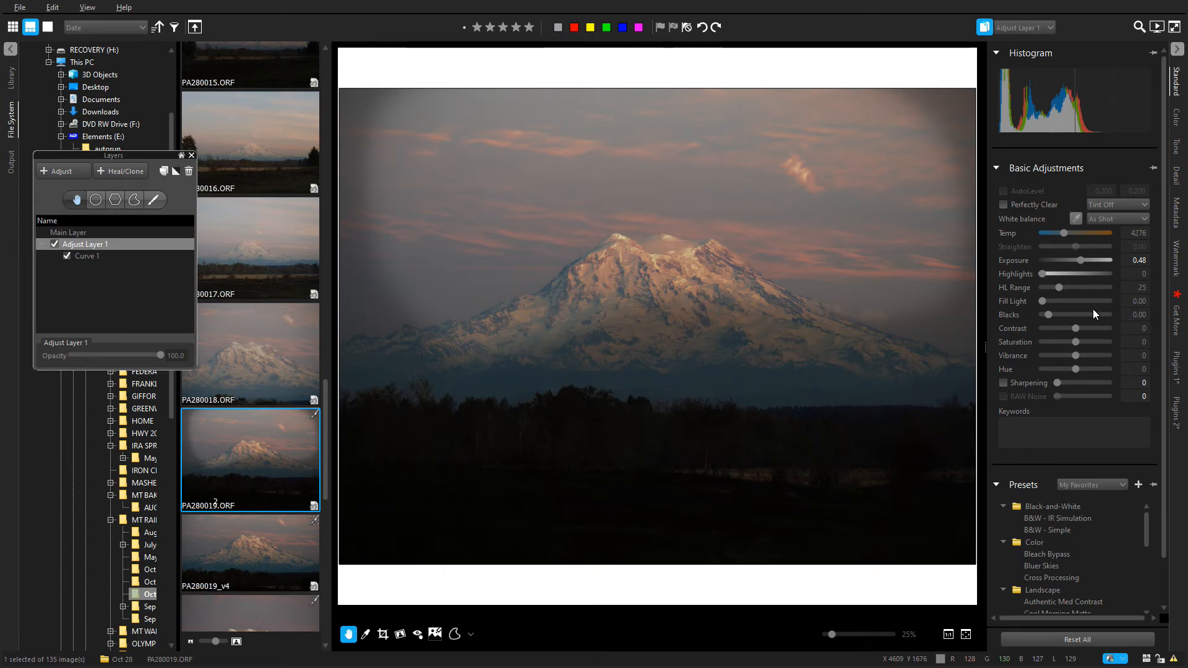
key(ctrl+z)
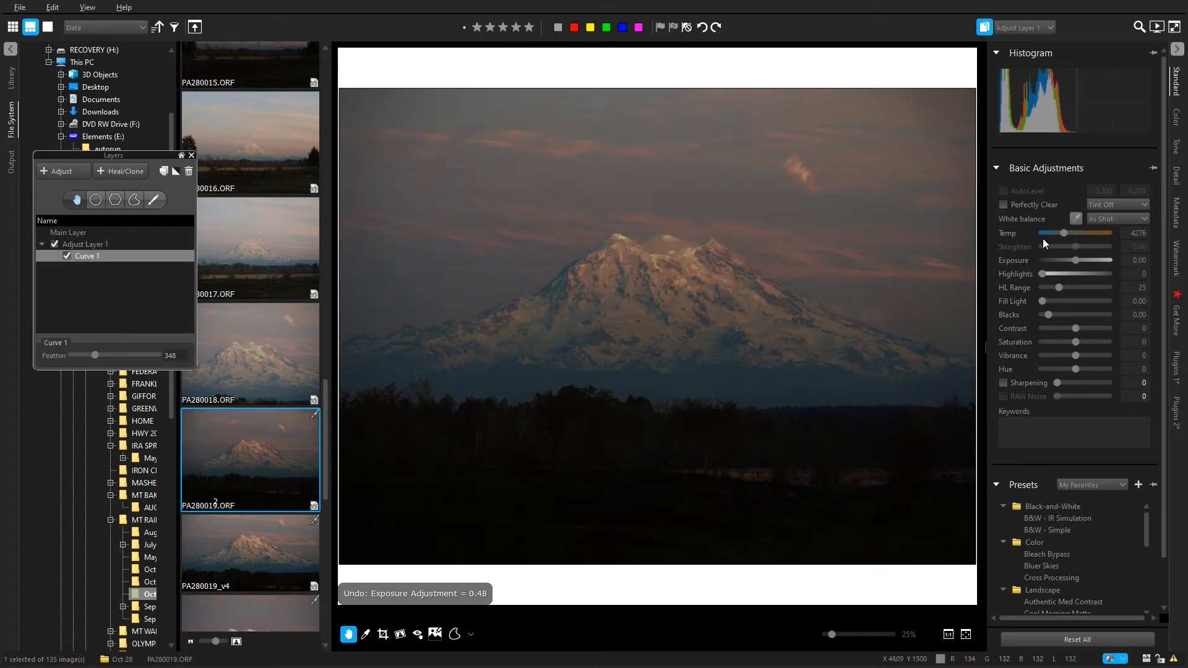
- Strengthen Adjust Layer 1's curve by moving the highlight point to In 169, Out 215 and pulling the white point further inward
click(1175, 117)
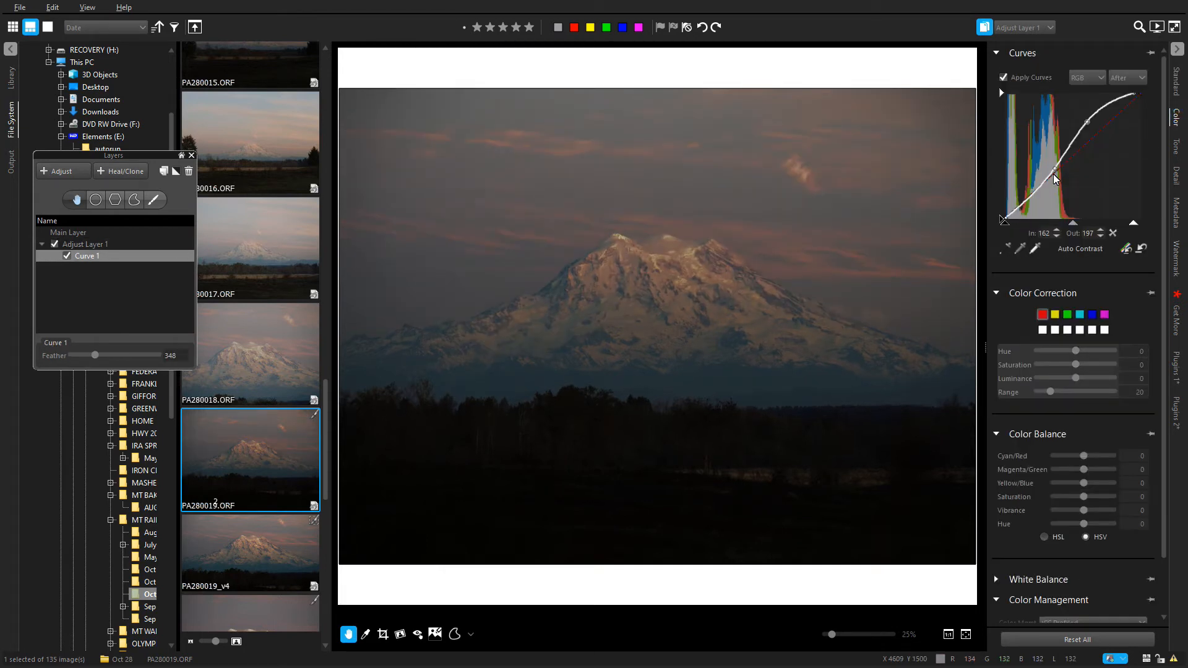
mouse_move(1052, 169)
mouse_down()
mouse_move(1070, 160)
mouse_move(1055, 169)
mouse_up()
drag(1086, 122, 1089, 113)
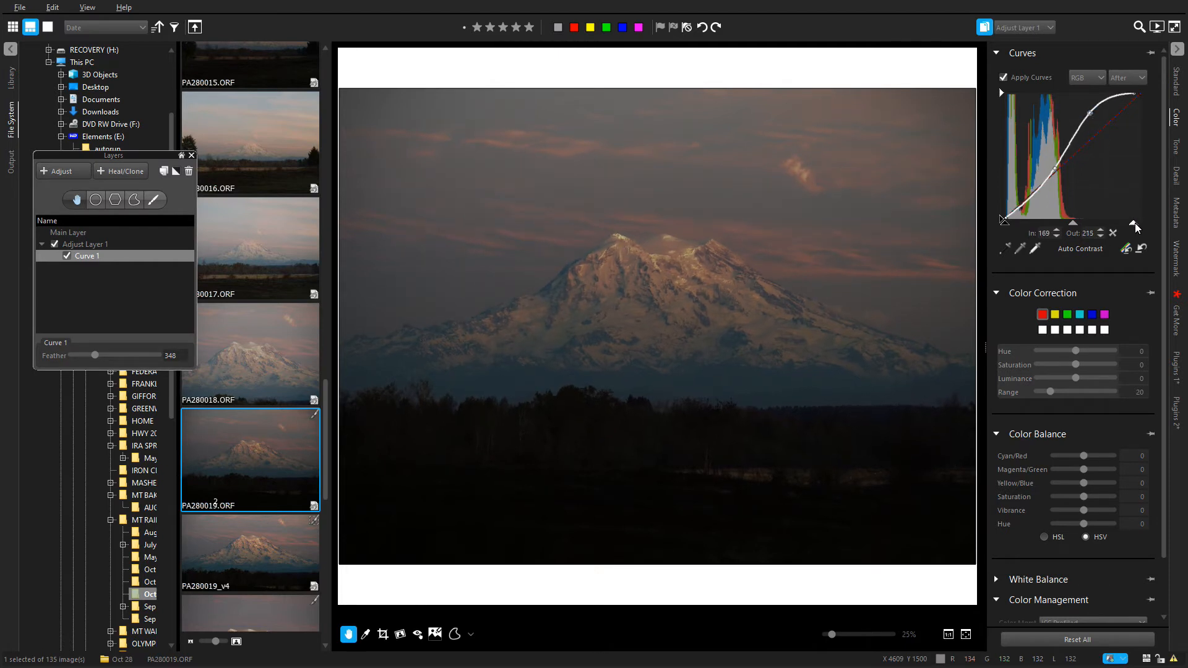
drag(1133, 224, 1118, 224)
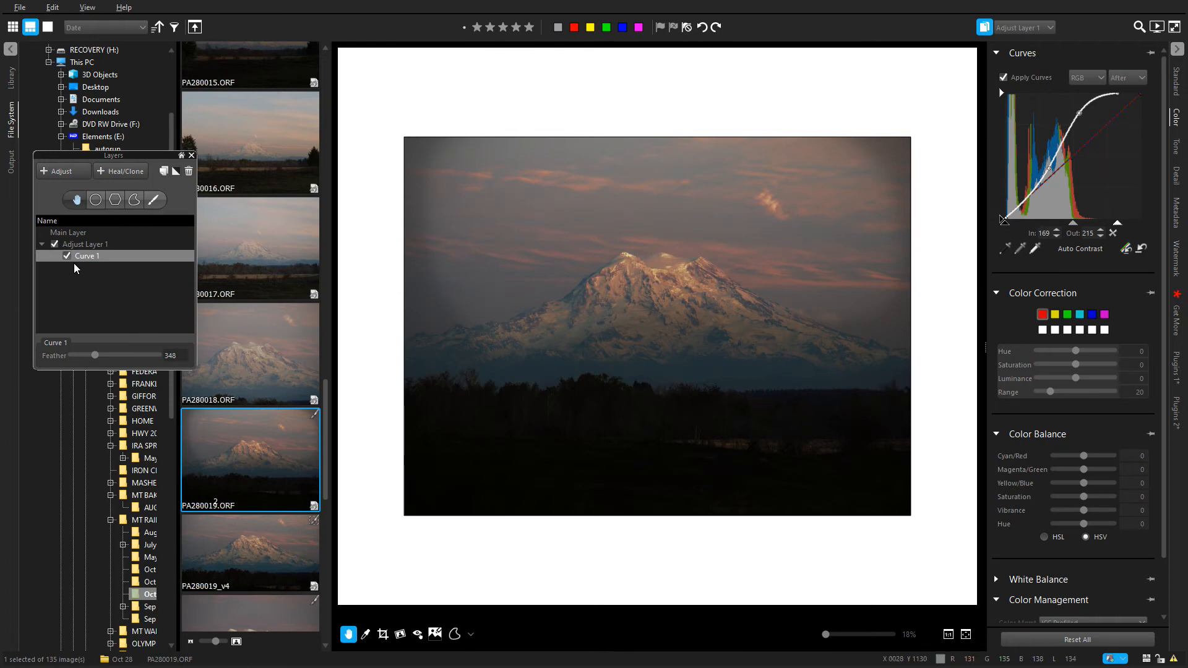
- Reshape the Curve 1 selection, extending its side points beyond both edges of the photo and raising its lower-left boundary over the mountain slope
click(134, 200)
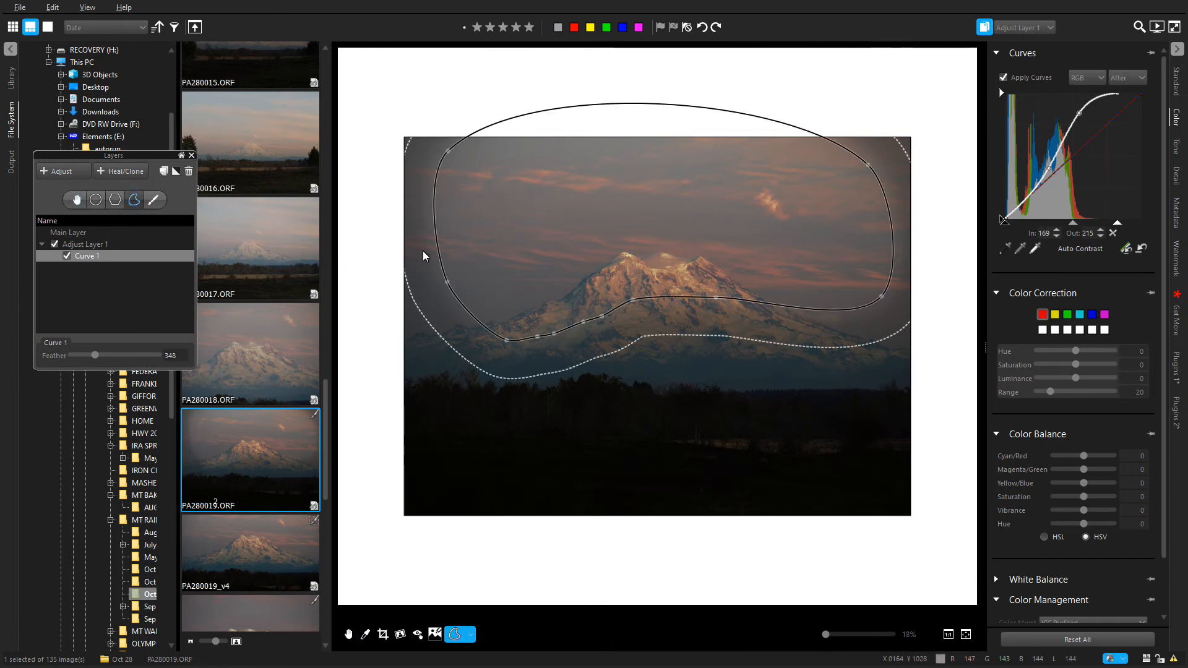
click(447, 282)
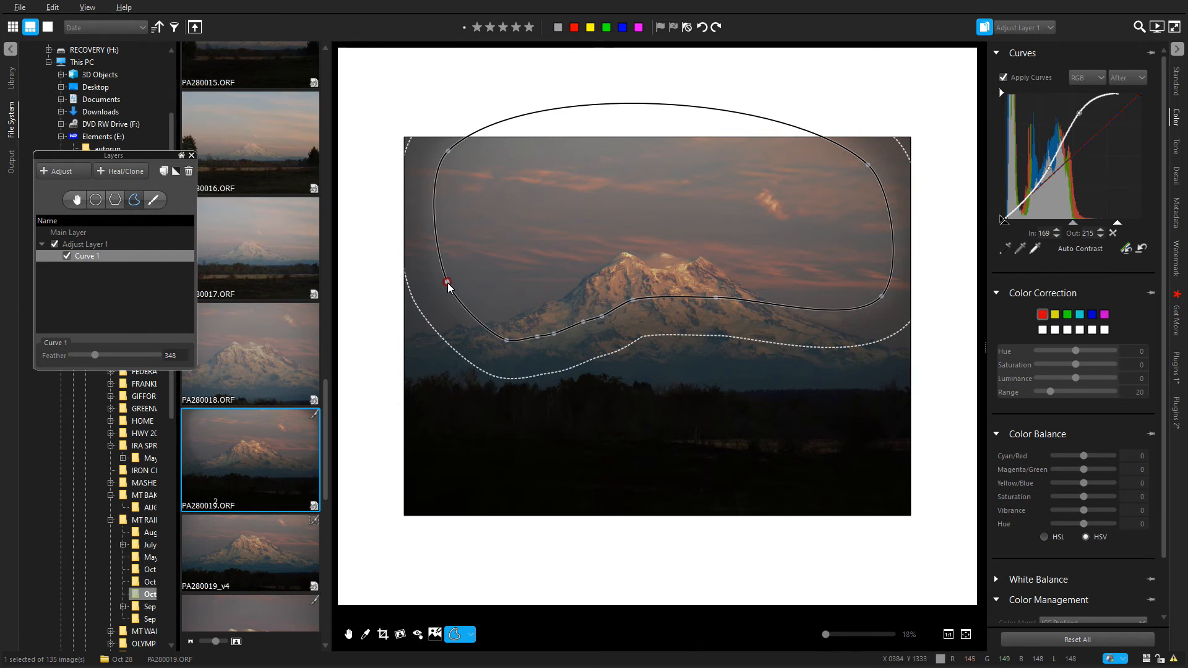
drag(447, 282, 388, 246)
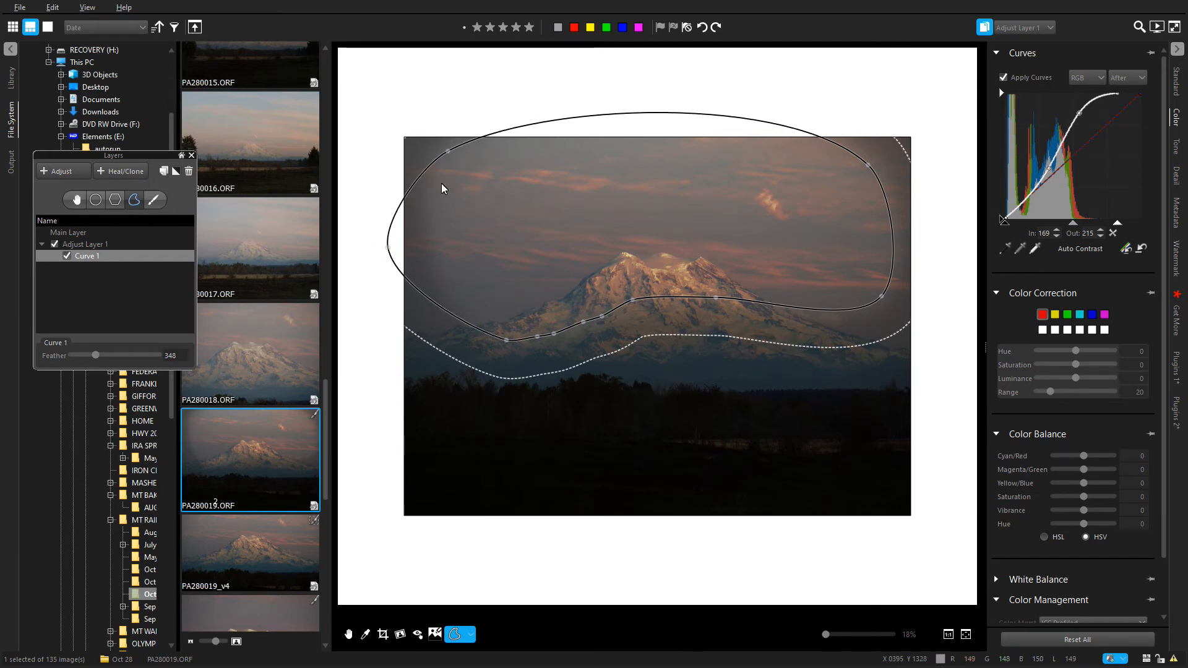
drag(448, 151, 402, 134)
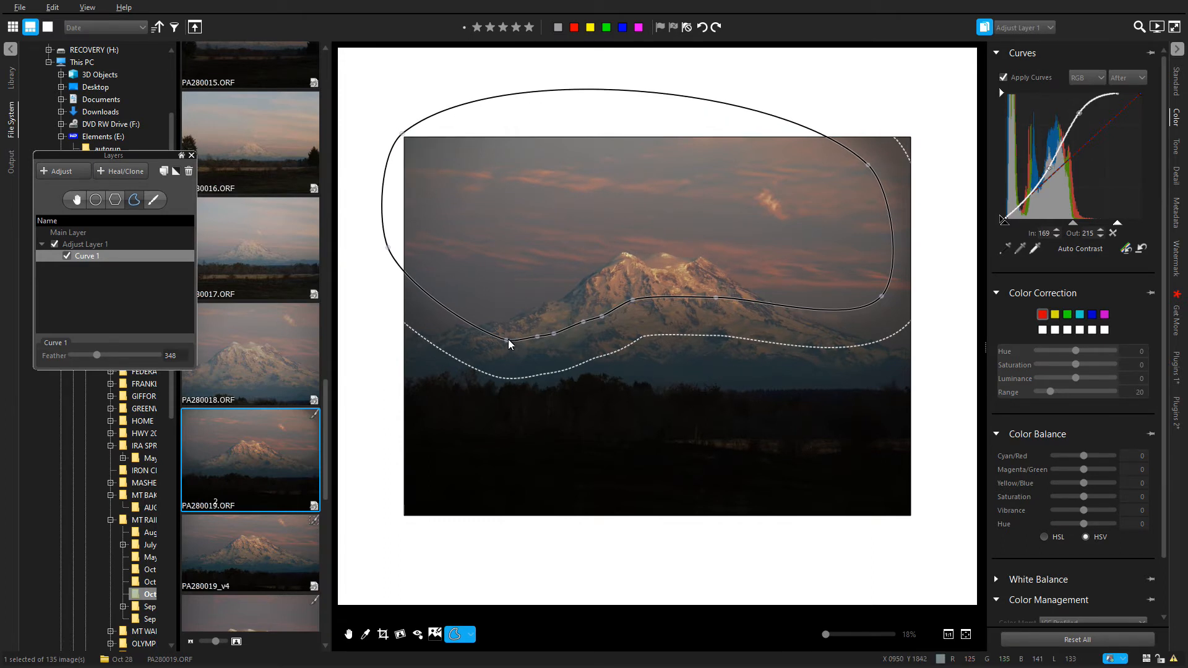
drag(507, 344, 457, 276)
mouse_move(539, 340)
mouse_down()
mouse_move(522, 325)
mouse_move(555, 335)
mouse_move(570, 323)
mouse_up()
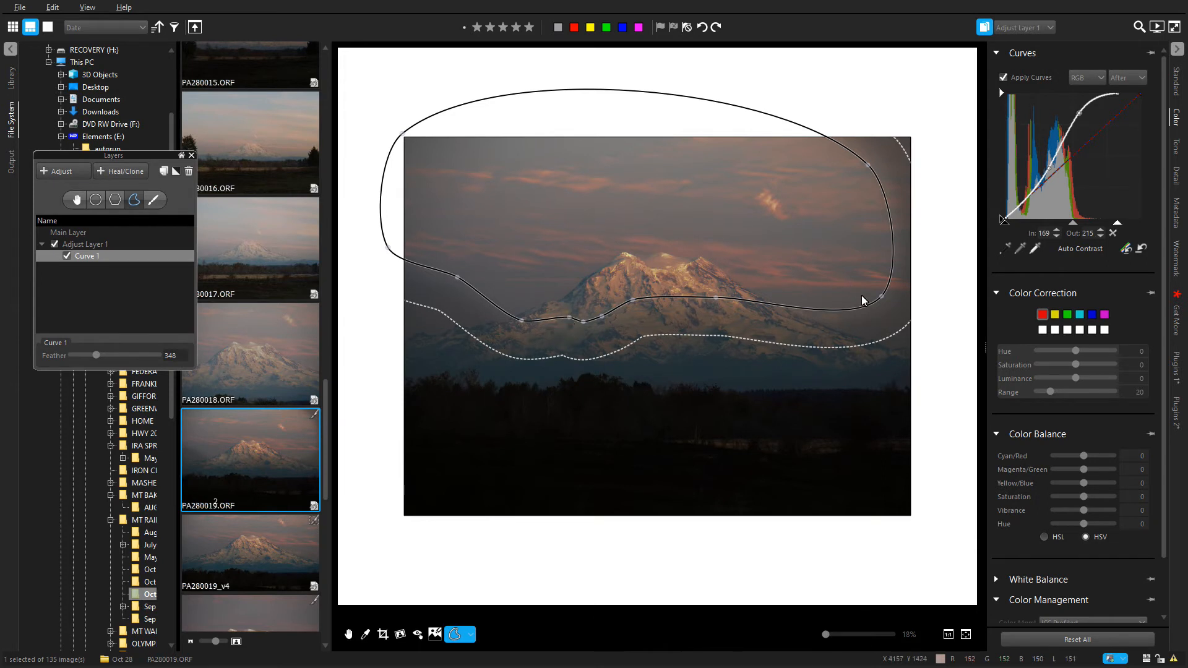
drag(883, 295, 926, 272)
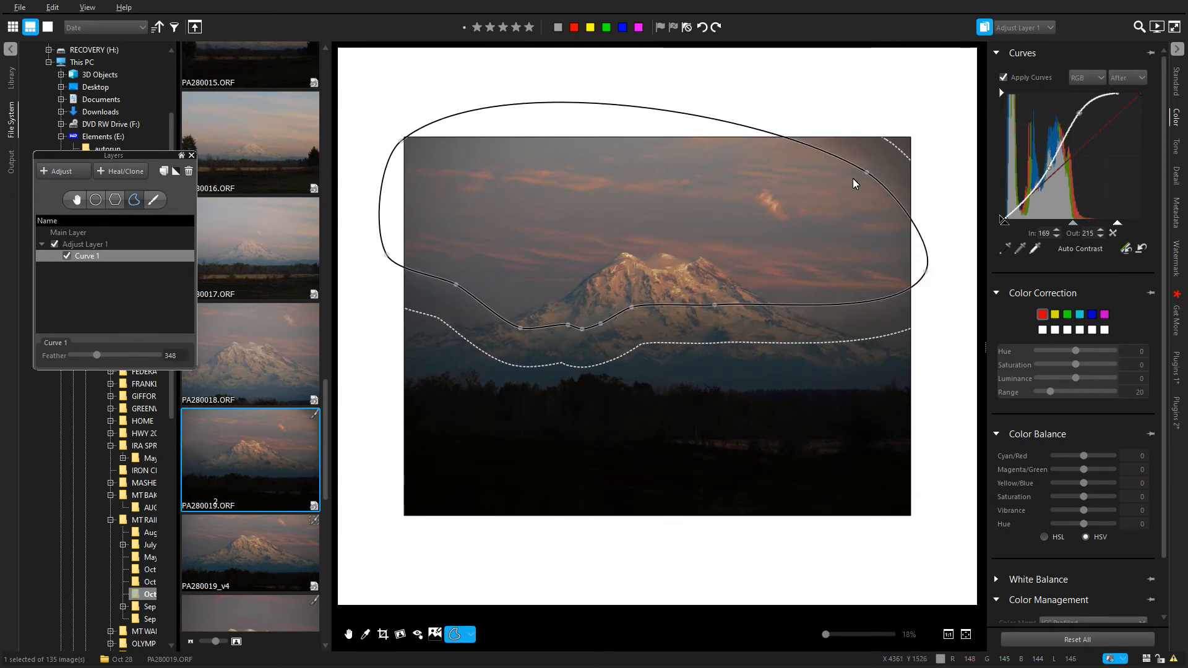
drag(866, 173, 926, 133)
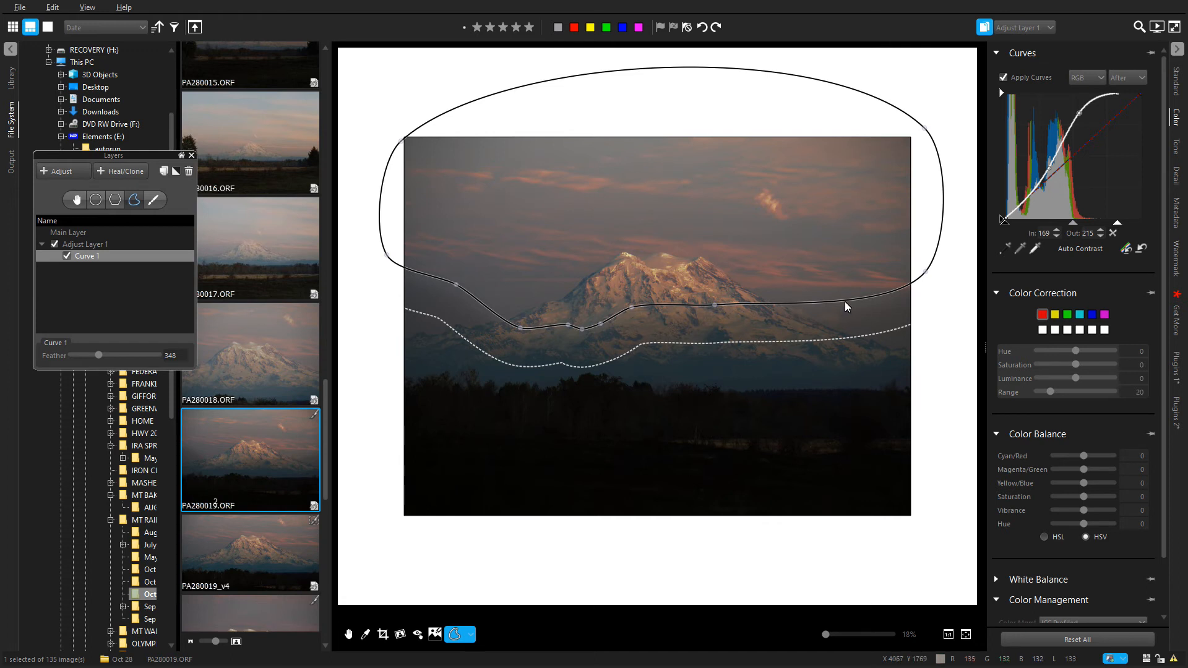
- Set Curve 1's Feather to 490, shift the selection slightly left, and check the result with its outline hidden and Adjust Layer 1 toggled
scroll(851, 323, up, 5)
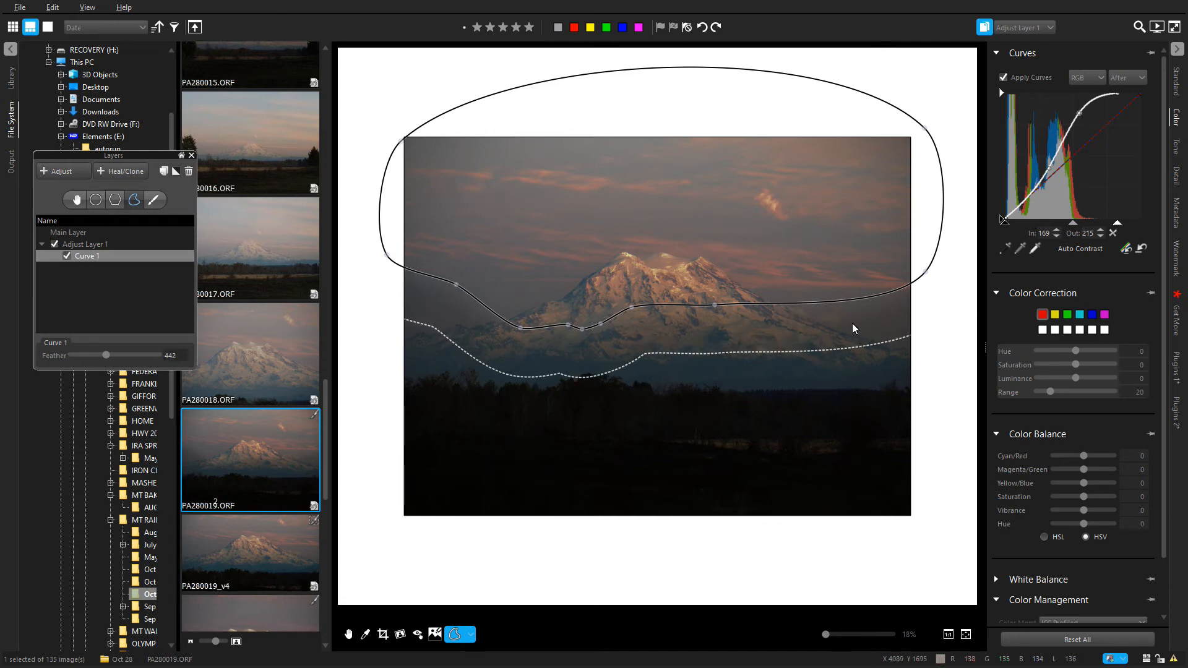
scroll(754, 337, down, 7)
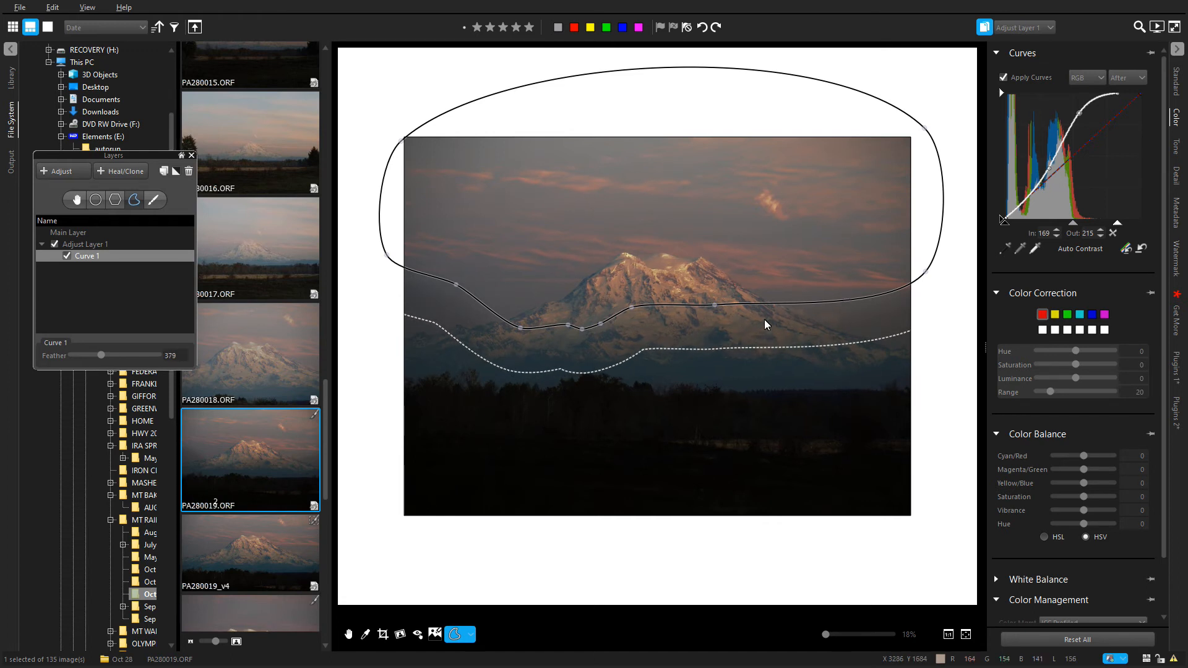
scroll(762, 317, up, 4)
scroll(762, 310, up, 5)
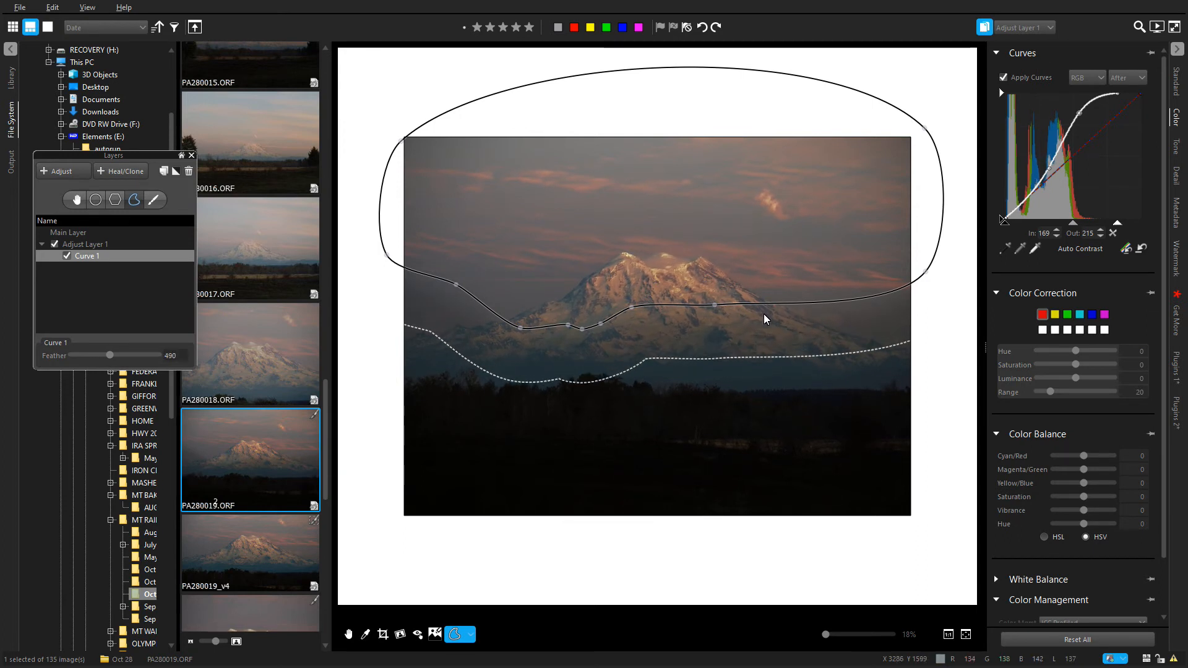
drag(748, 266, 718, 265)
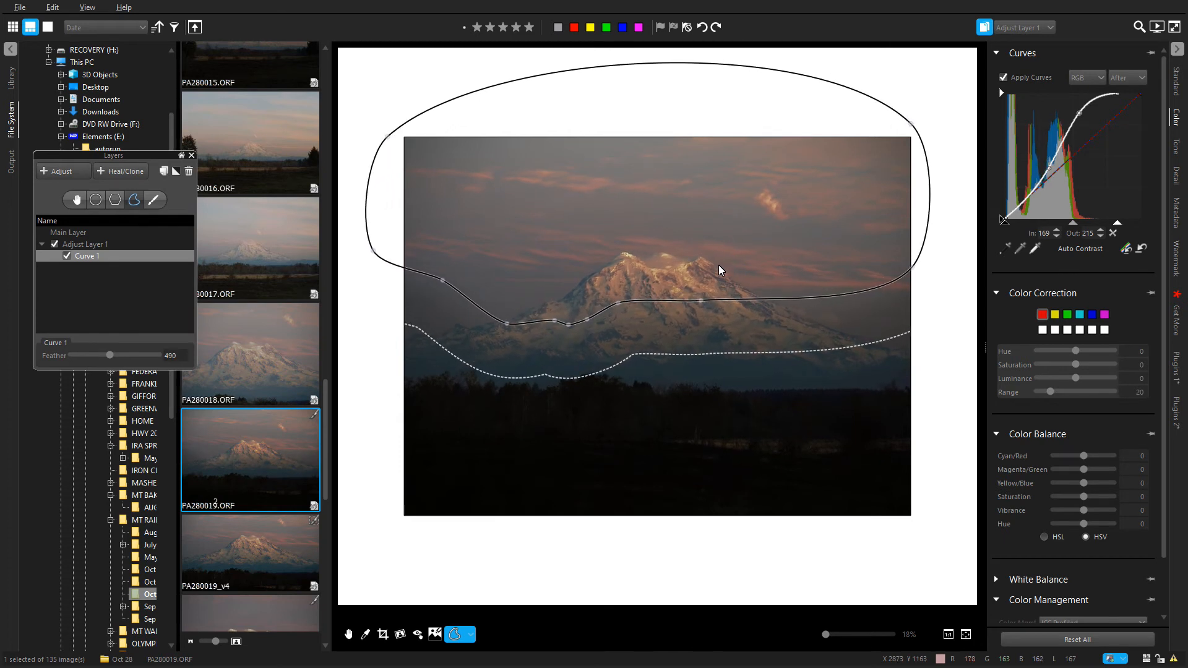
click(348, 634)
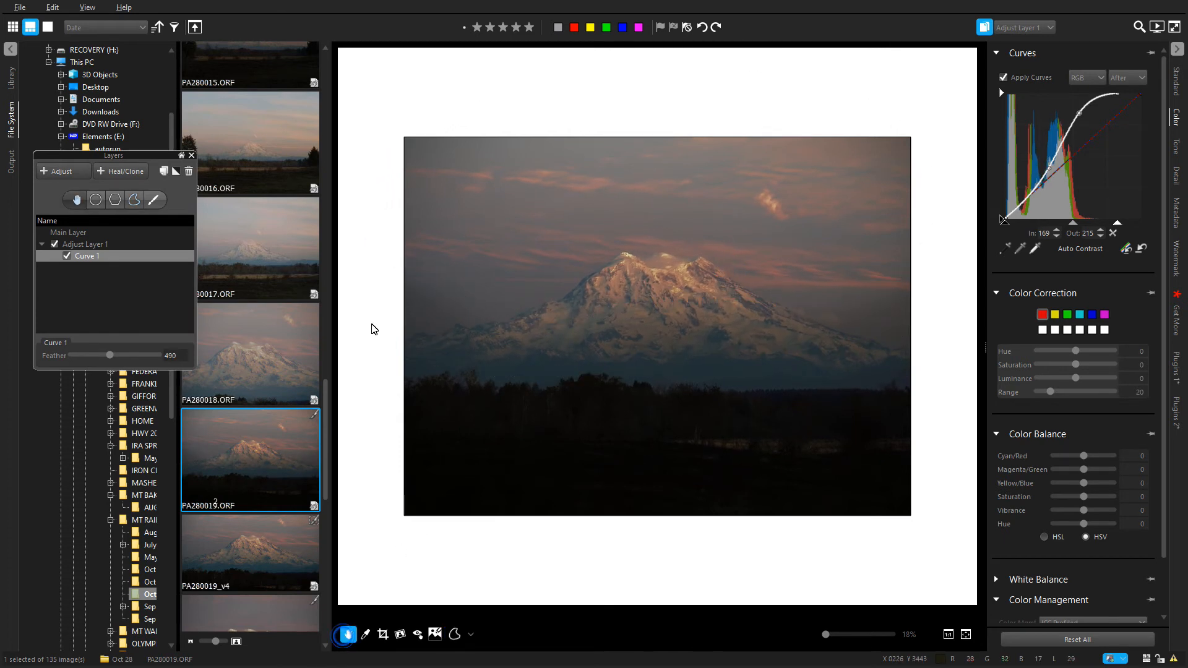
click(54, 245)
click(55, 244)
- Open PA280019_v4 and compare Adjust Layer 1 off and on, both zoomed in on the mountain and across the whole photo, leaving it enabled
click(249, 550)
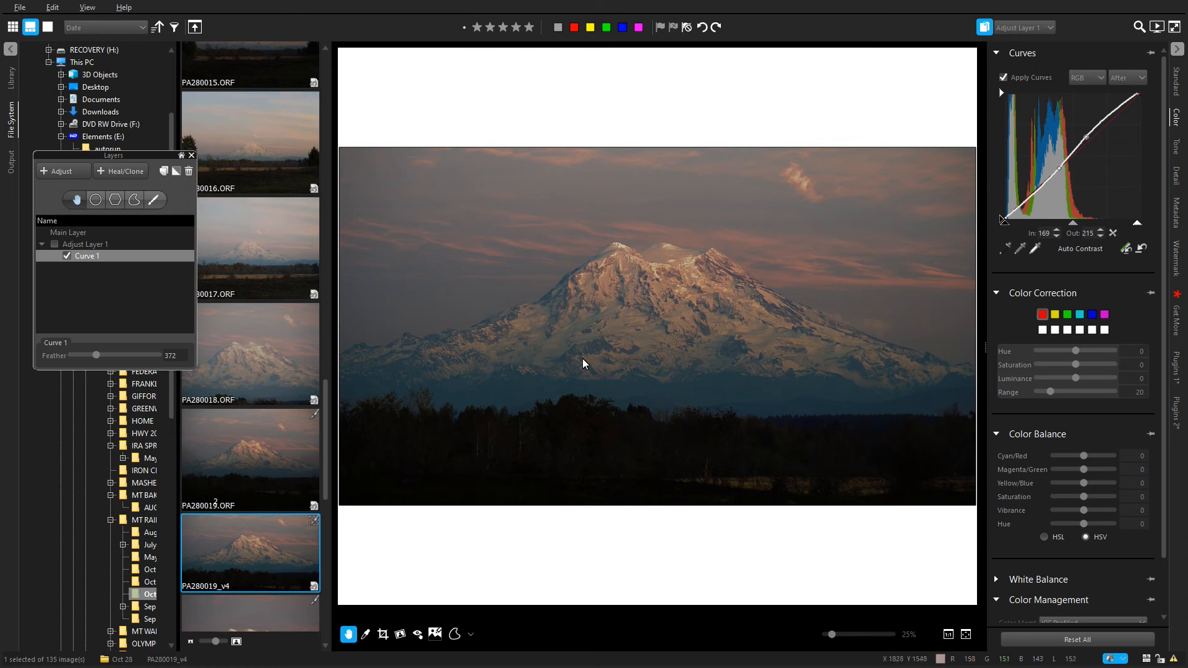
scroll(668, 287, up, 2)
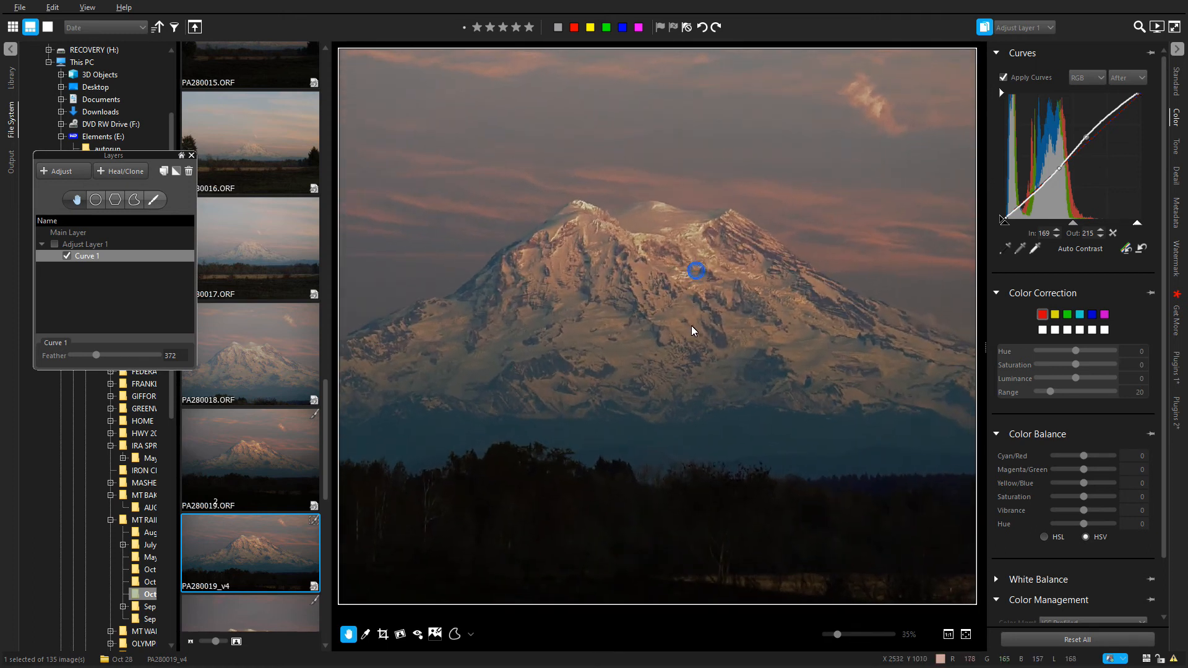
click(55, 244)
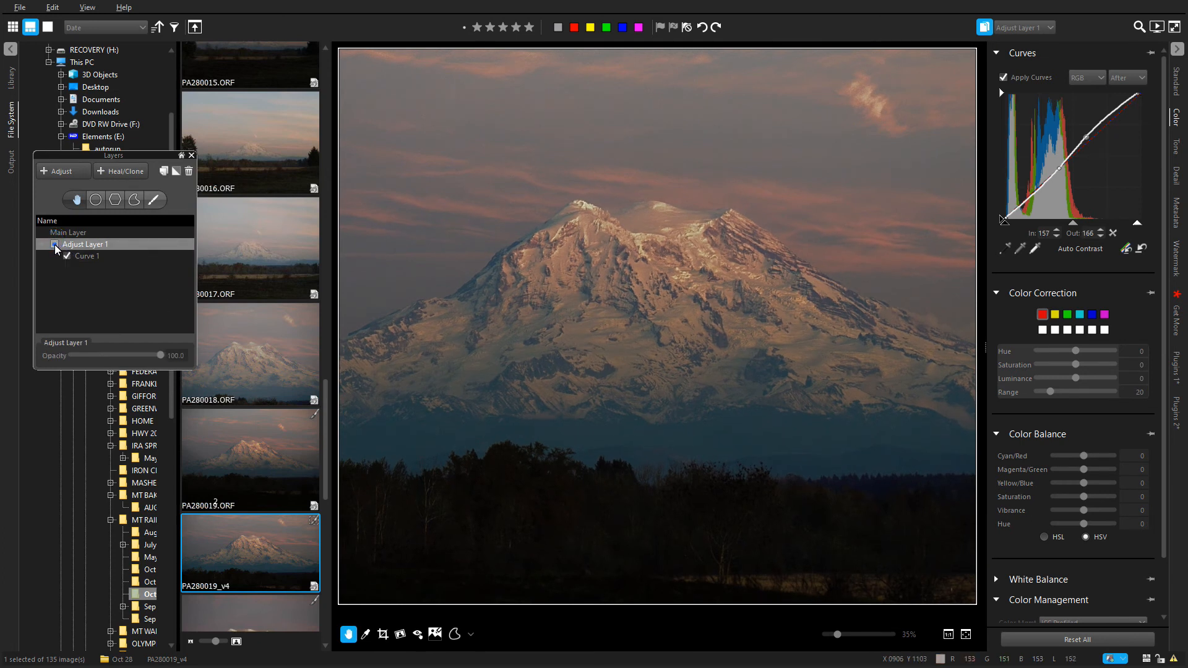
click(55, 245)
click(54, 244)
click(54, 244)
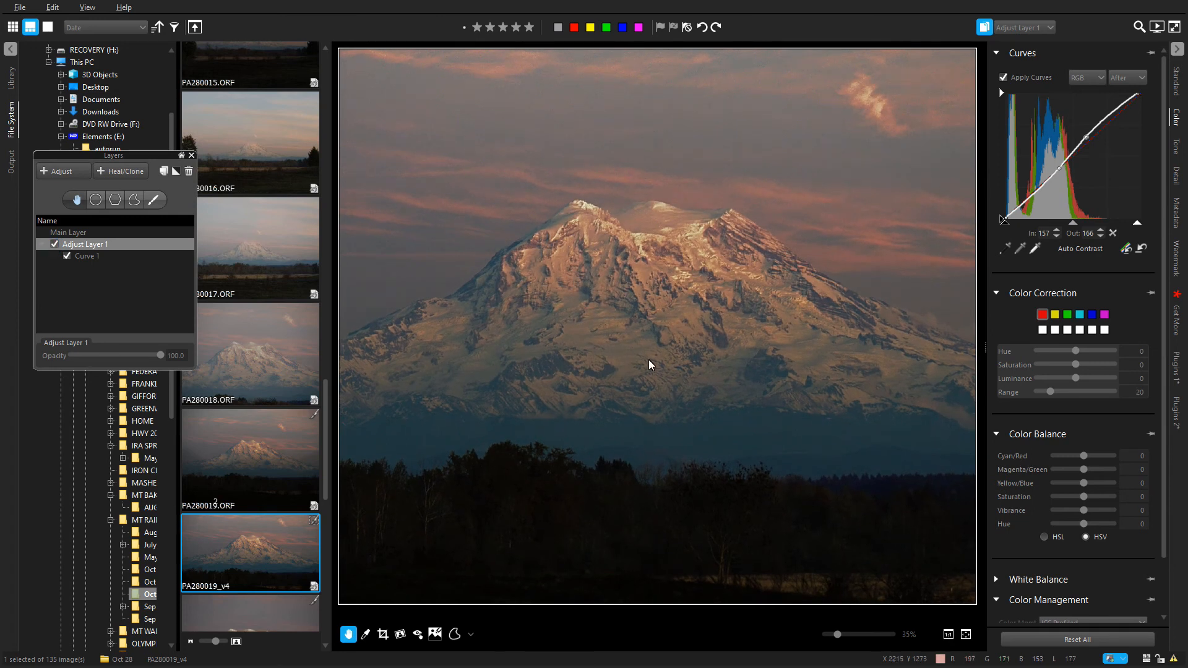
scroll(651, 365, down, 2)
click(966, 631)
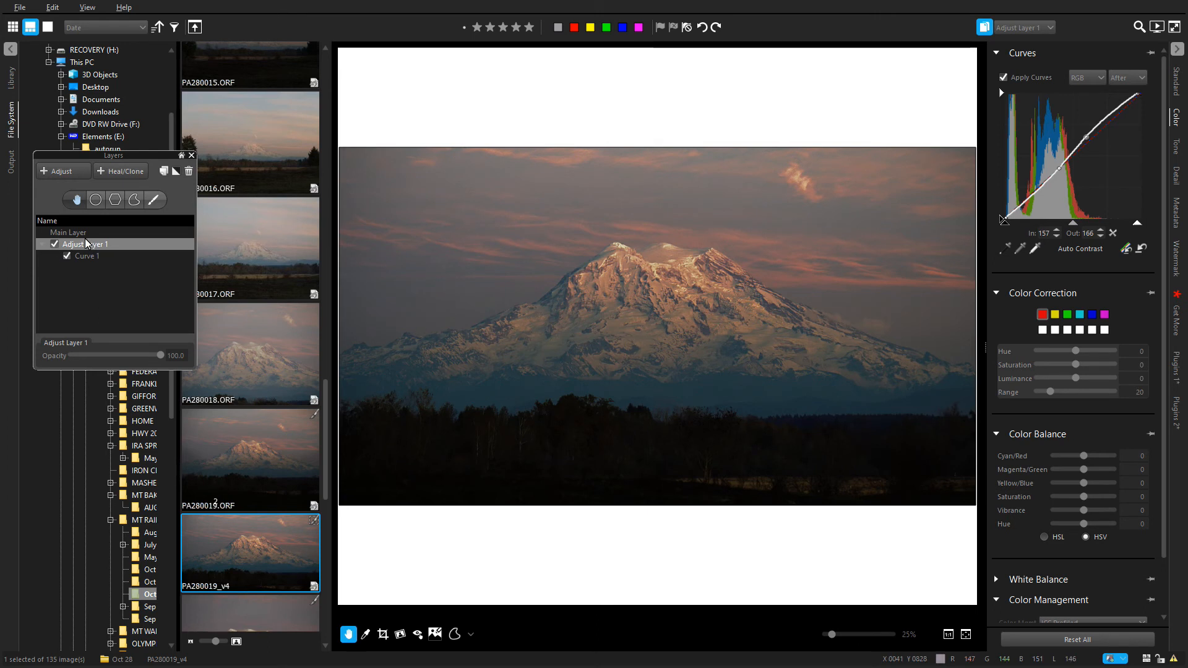
click(57, 243)
click(57, 243)
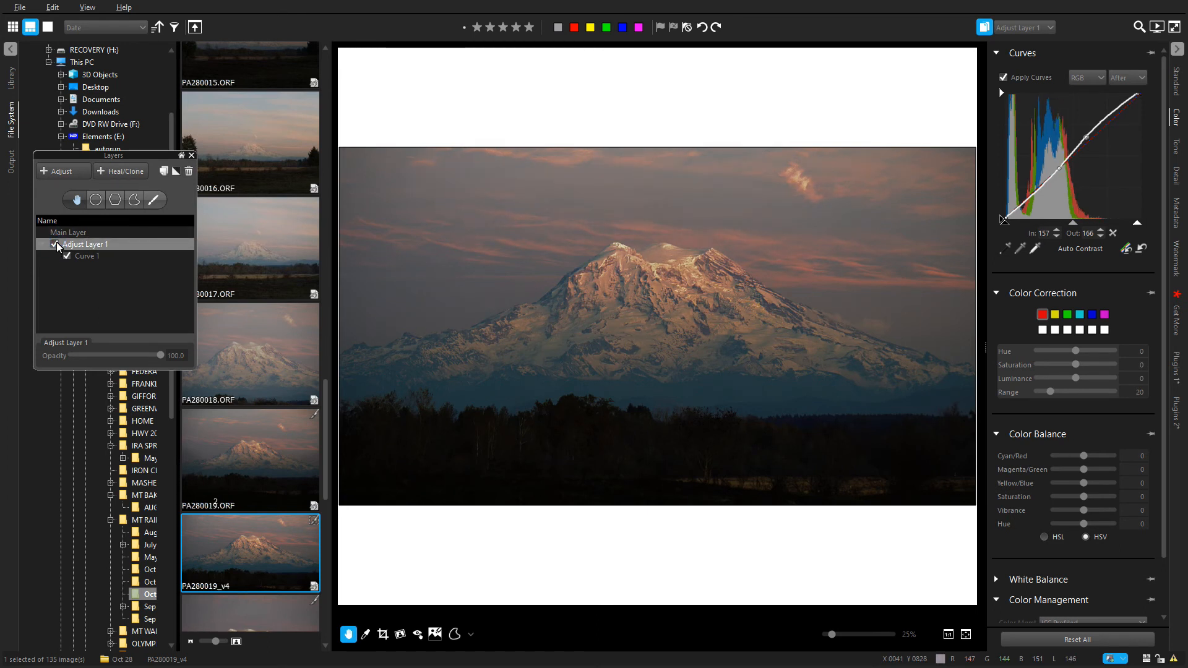